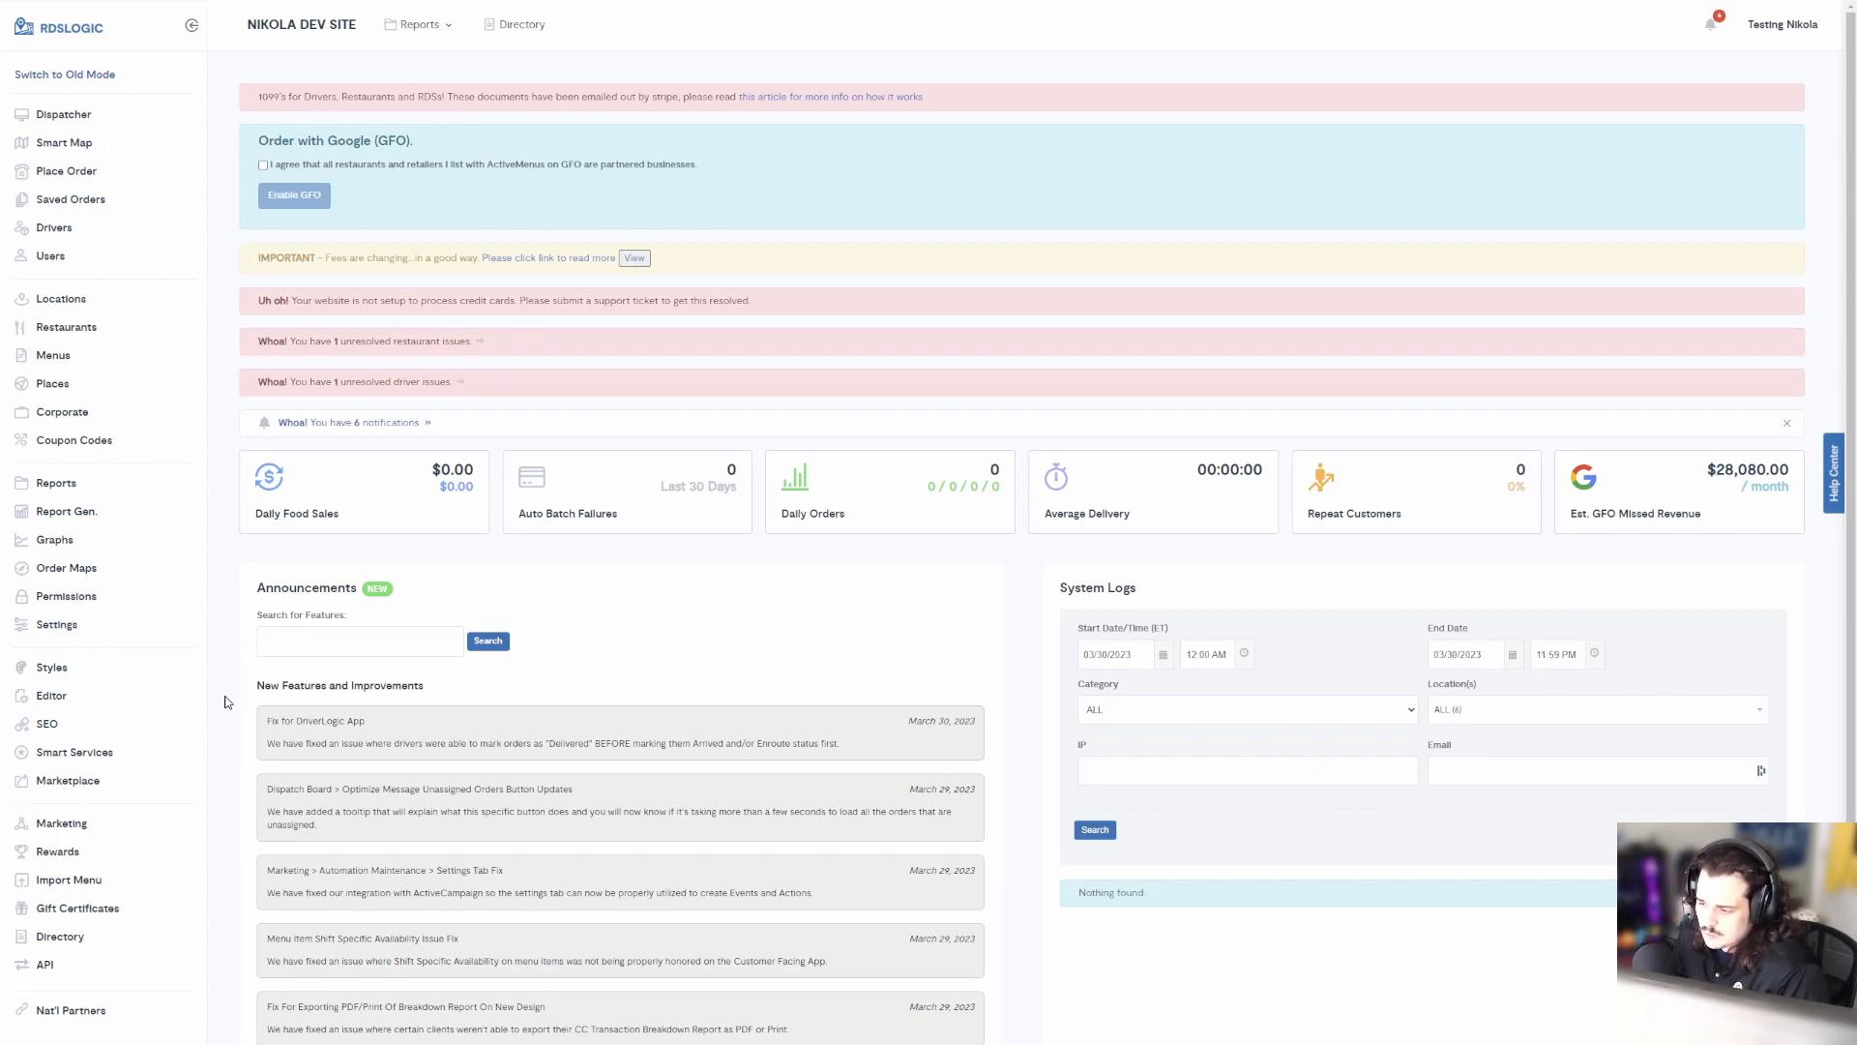
Go to the Marketing section from the left sidebar
{"action": "left_click", "coordinate": [75, 824]}
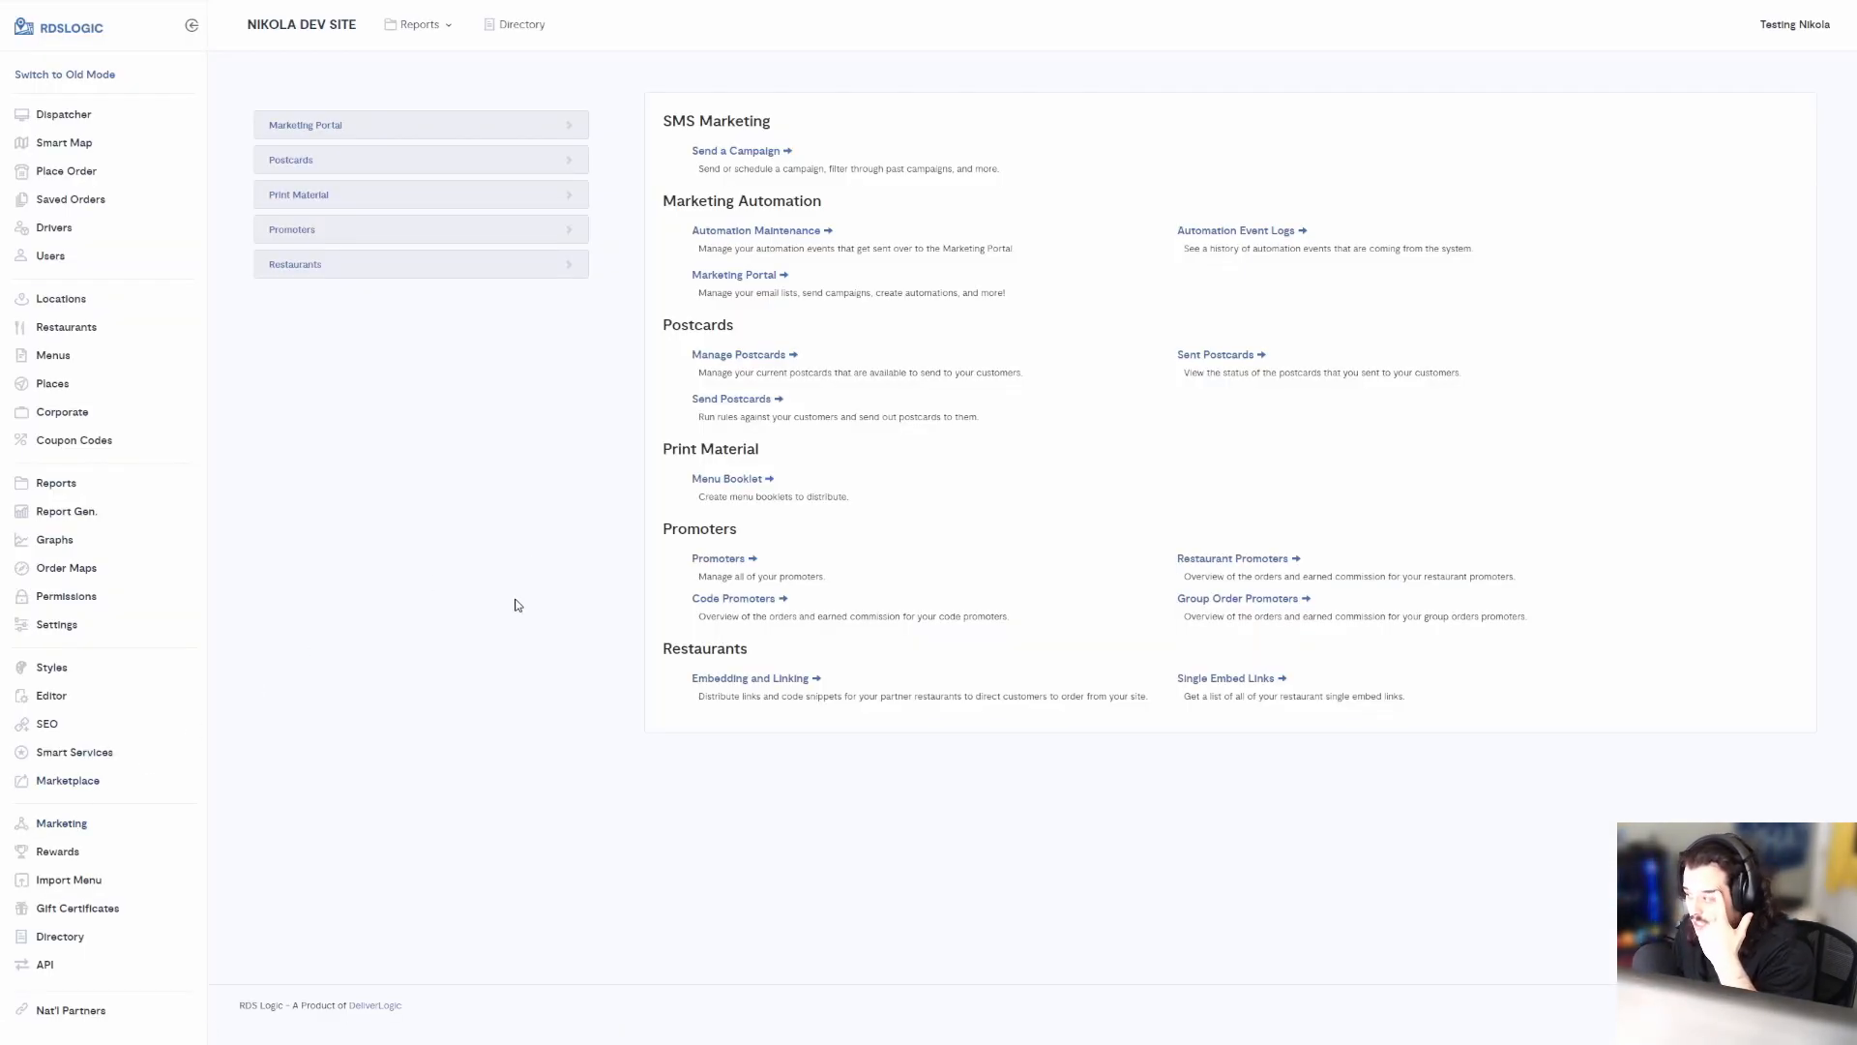
Open Promoters and fill the form with first name Promoter, last name Test, an e-mail and phone number
{"action": "left_click", "coordinate": [708, 565]}
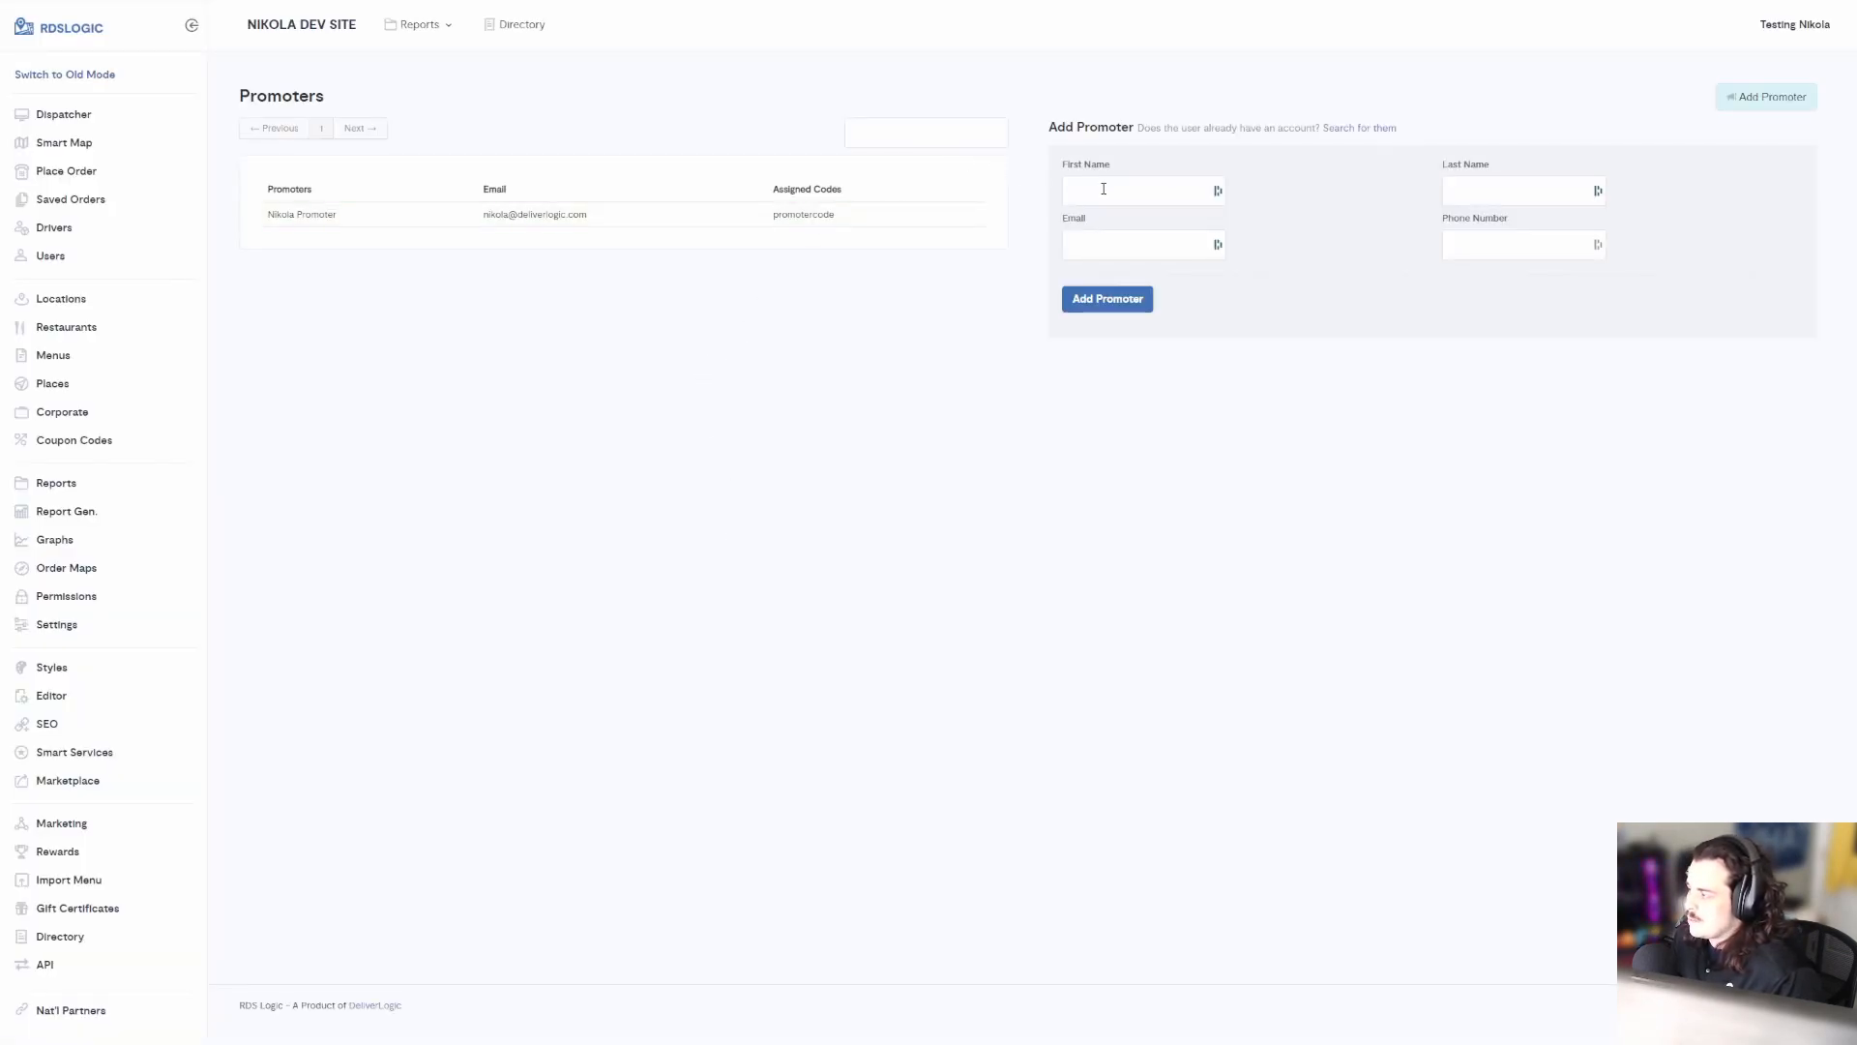
{"action": "left_click", "coordinate": [1117, 190]}
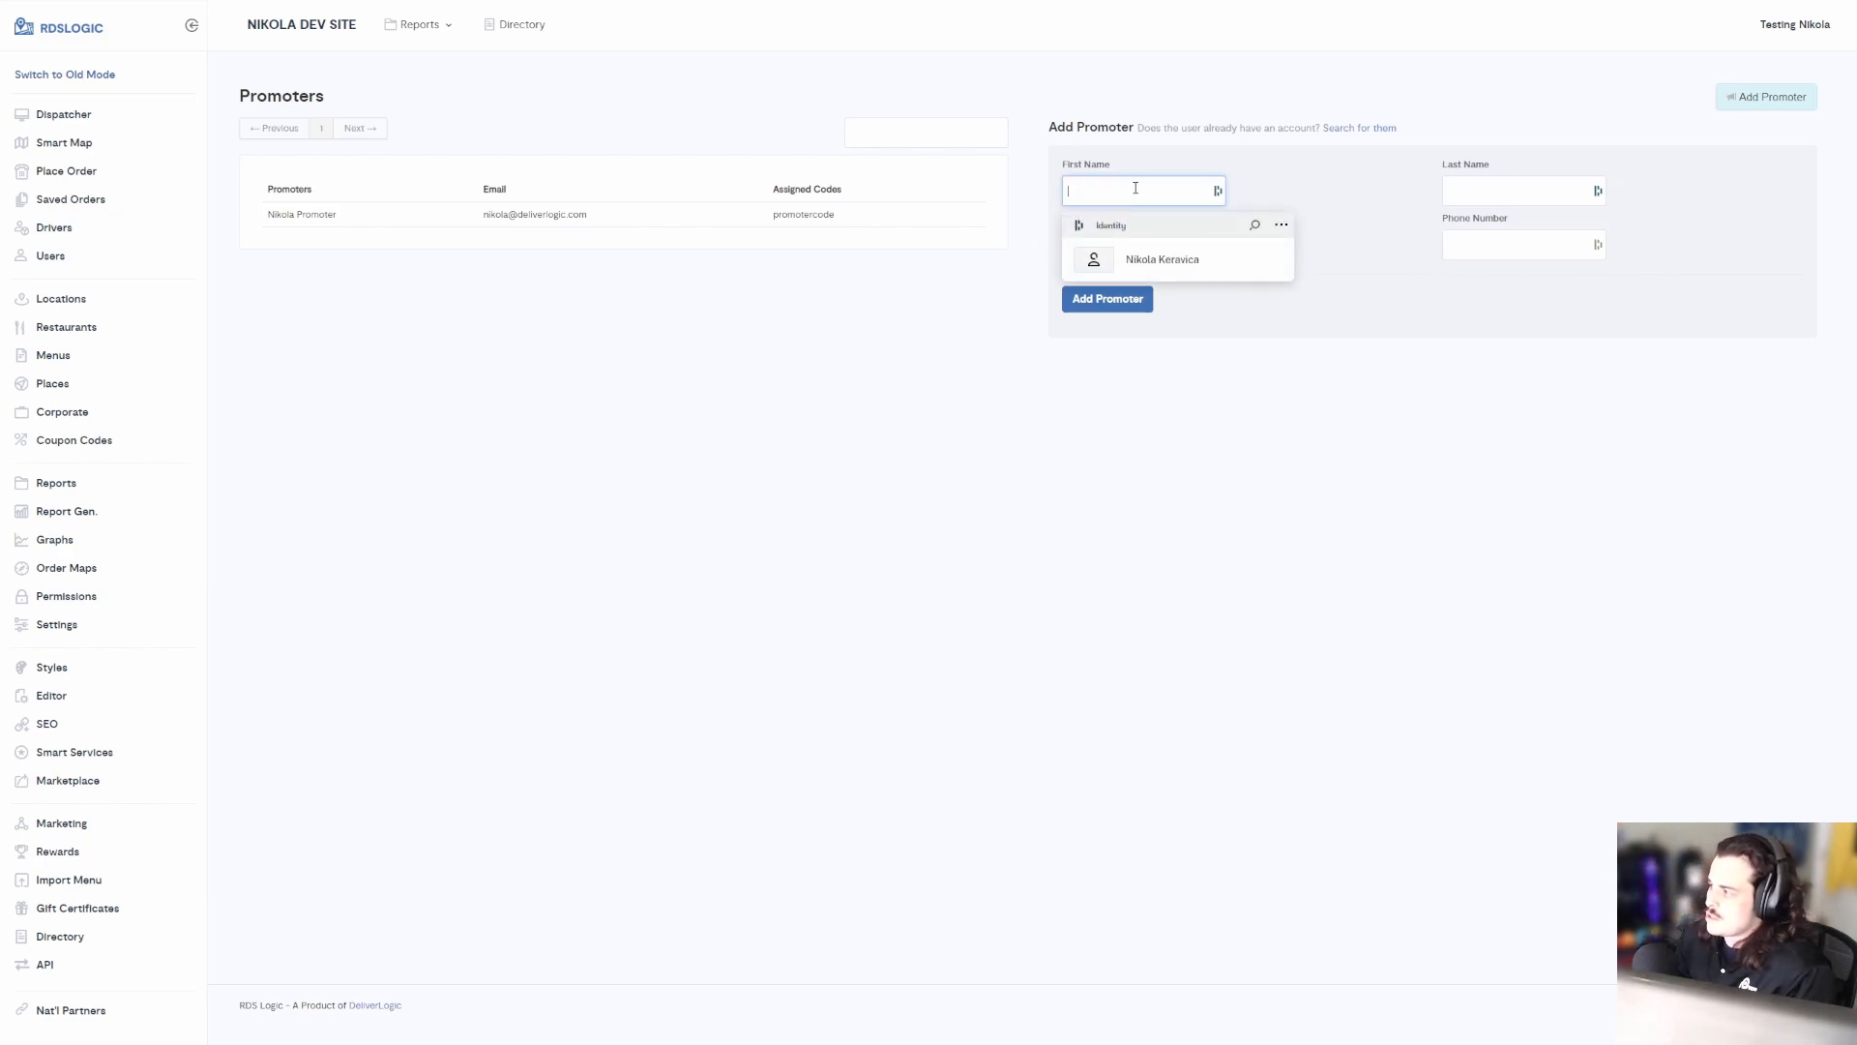
{"action": "key", "text": "Escape"}
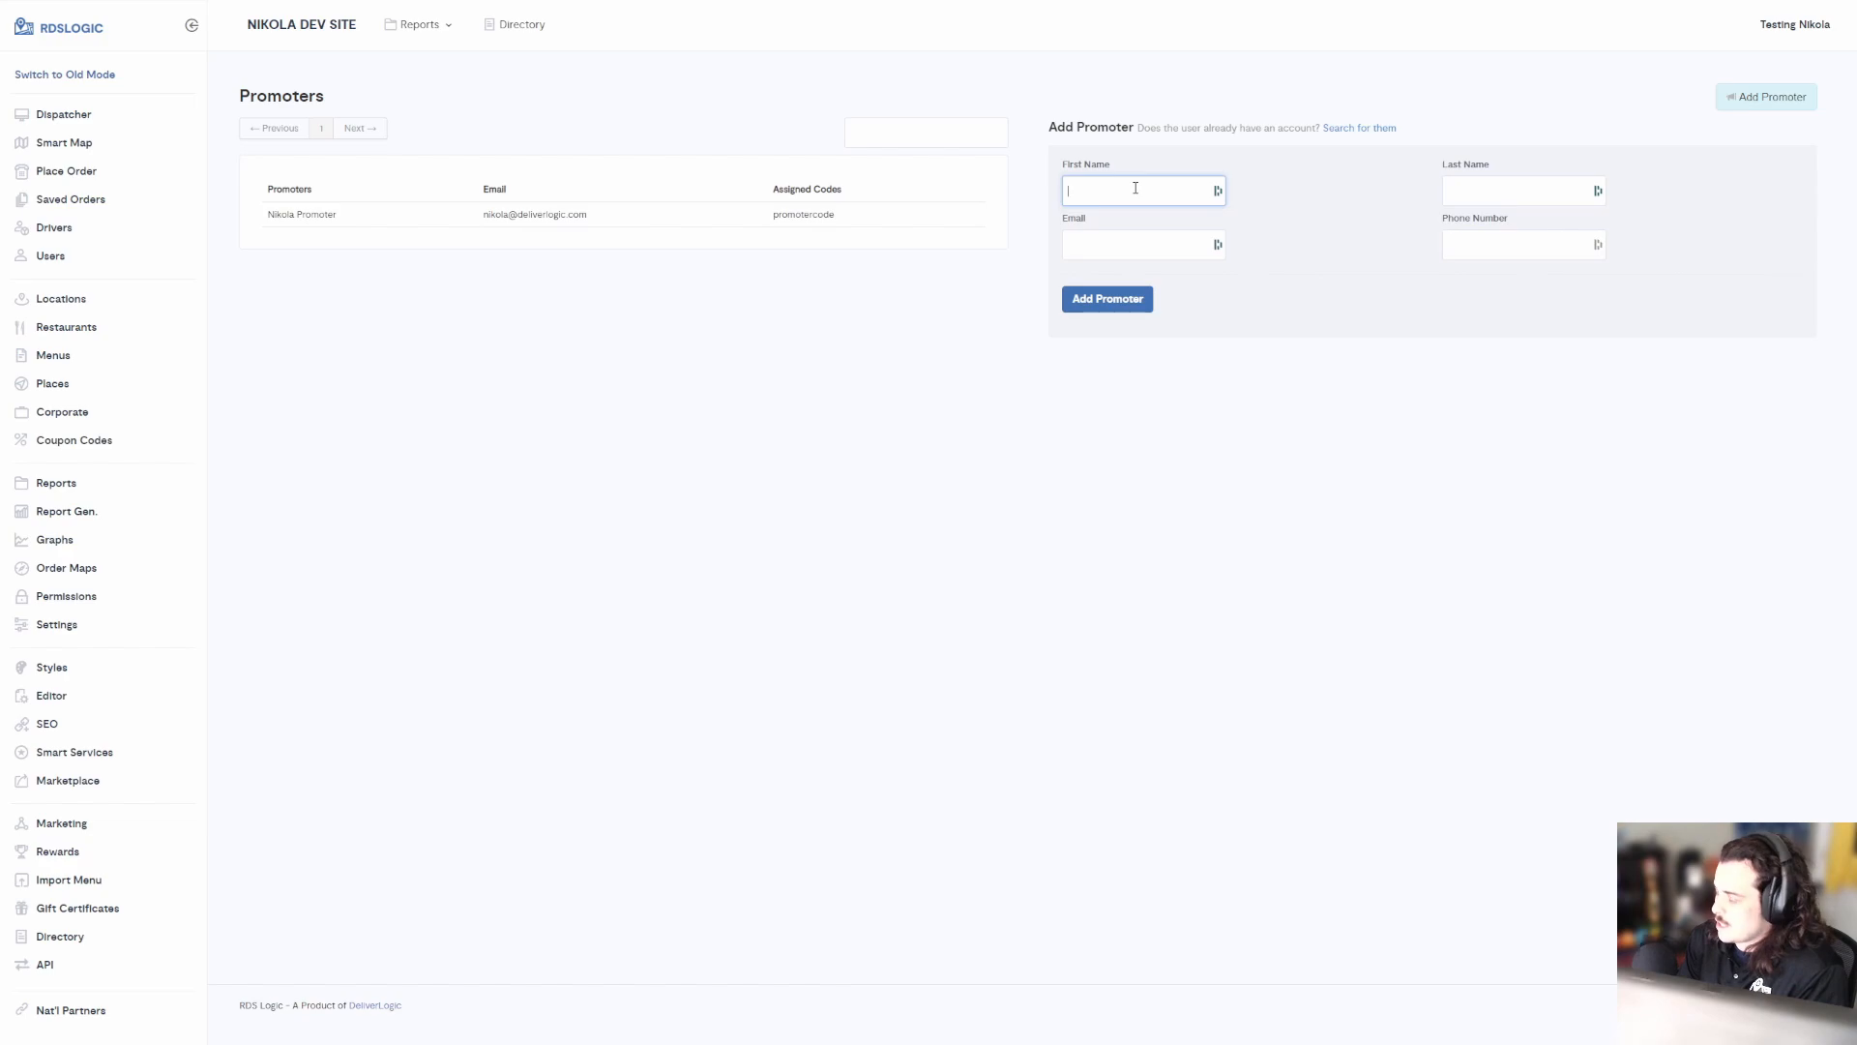
{"action": "type", "text": "Promoter"}
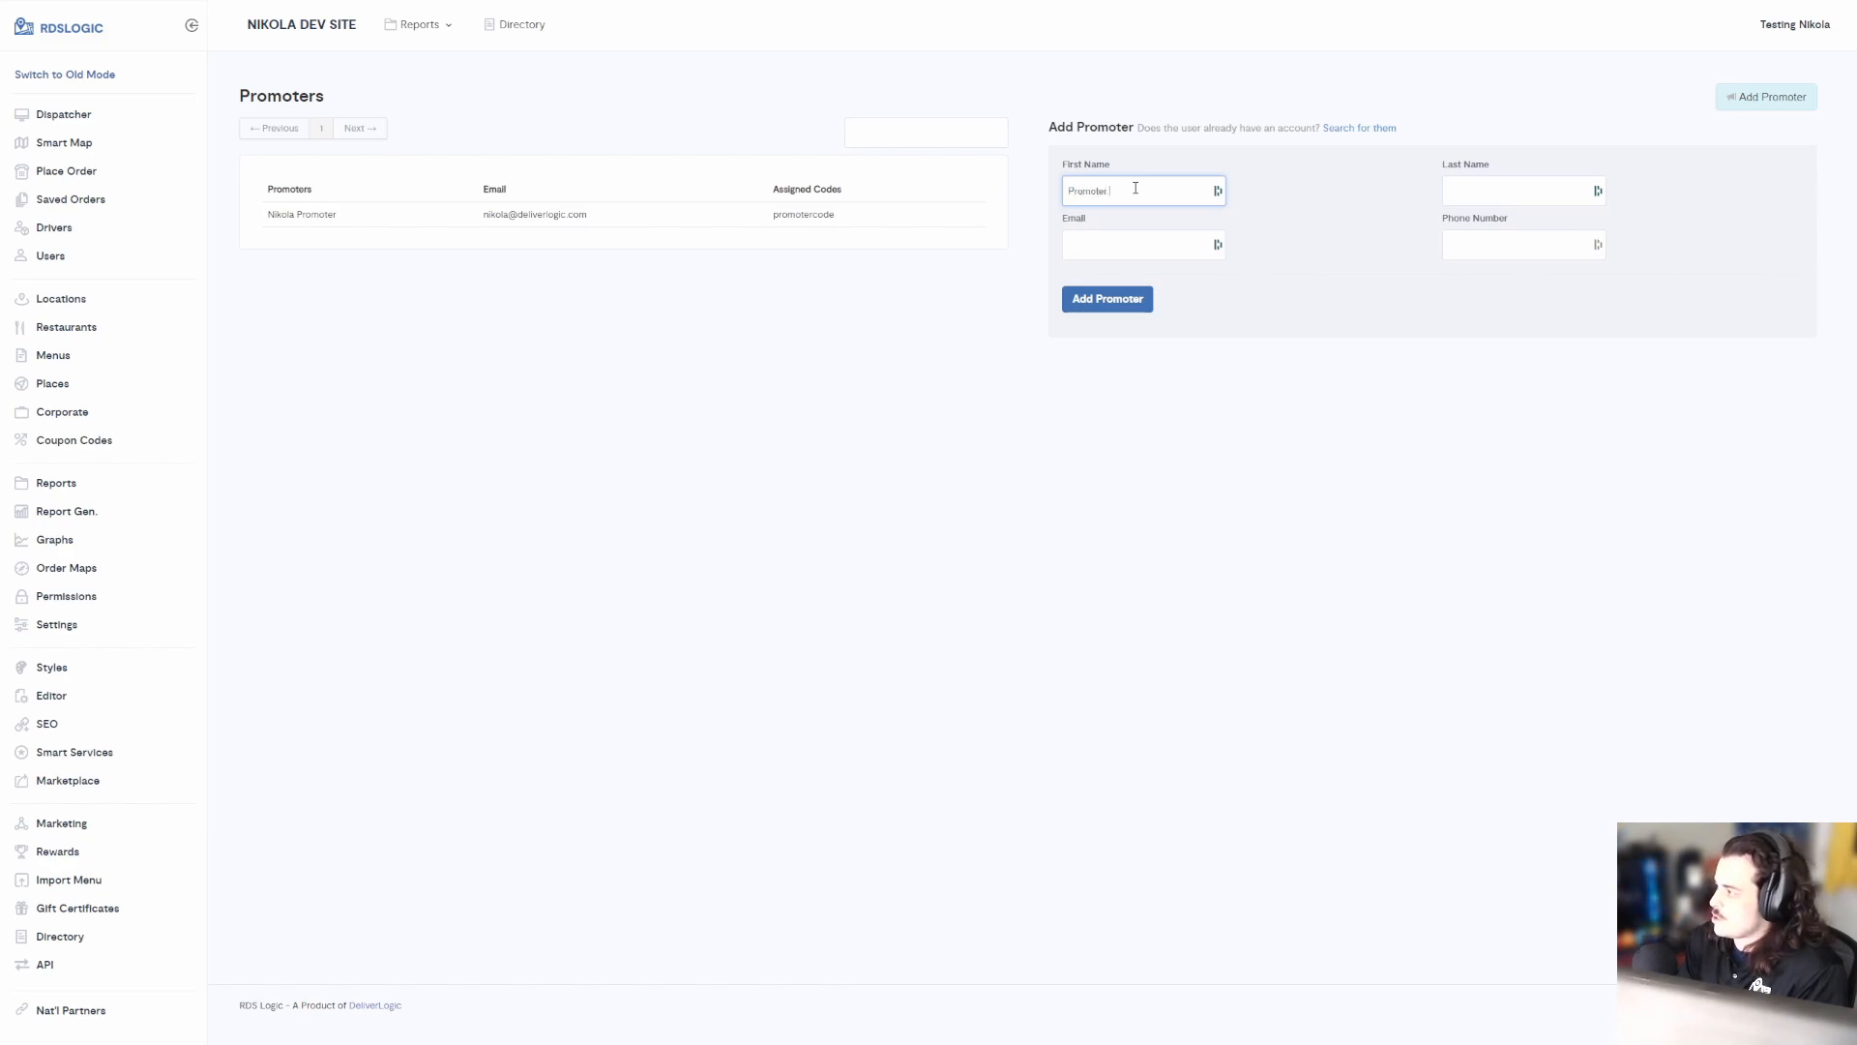
{"action": "key", "text": "Tab"}
{"action": "type", "text": "Test"}
{"action": "key", "text": "Tab"}
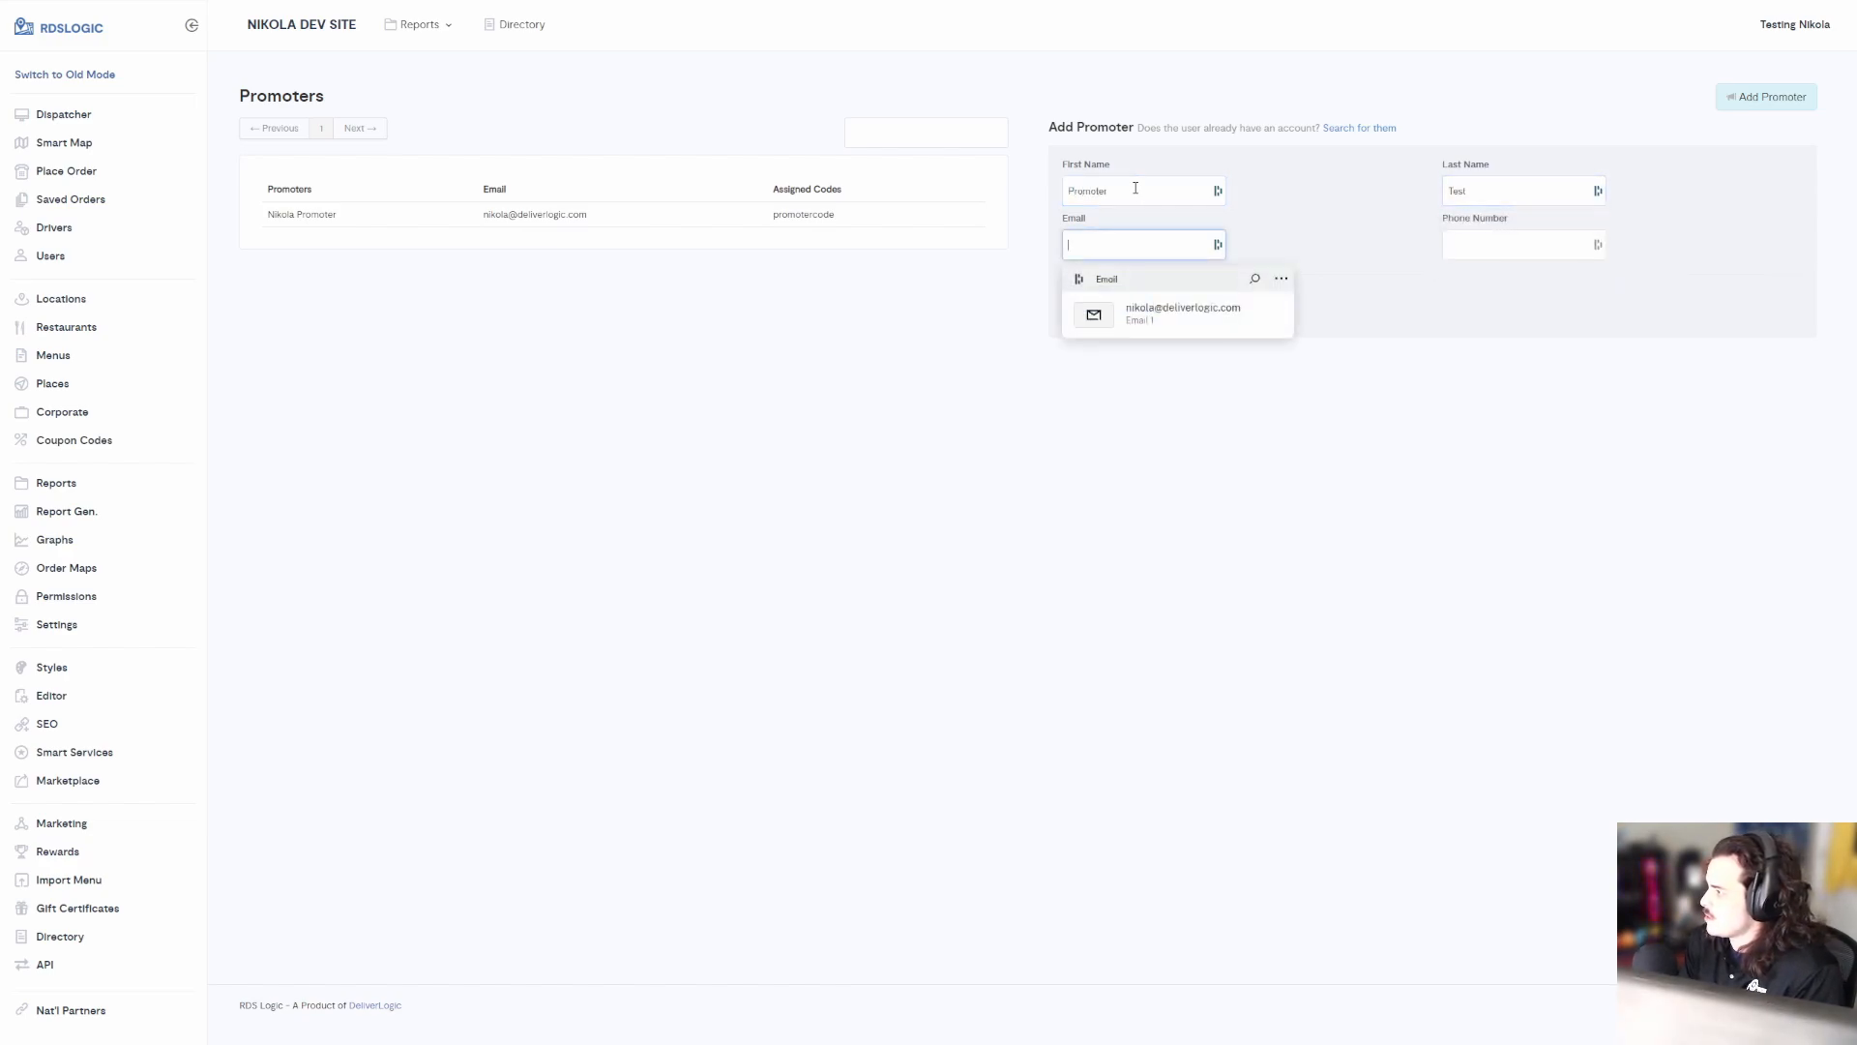
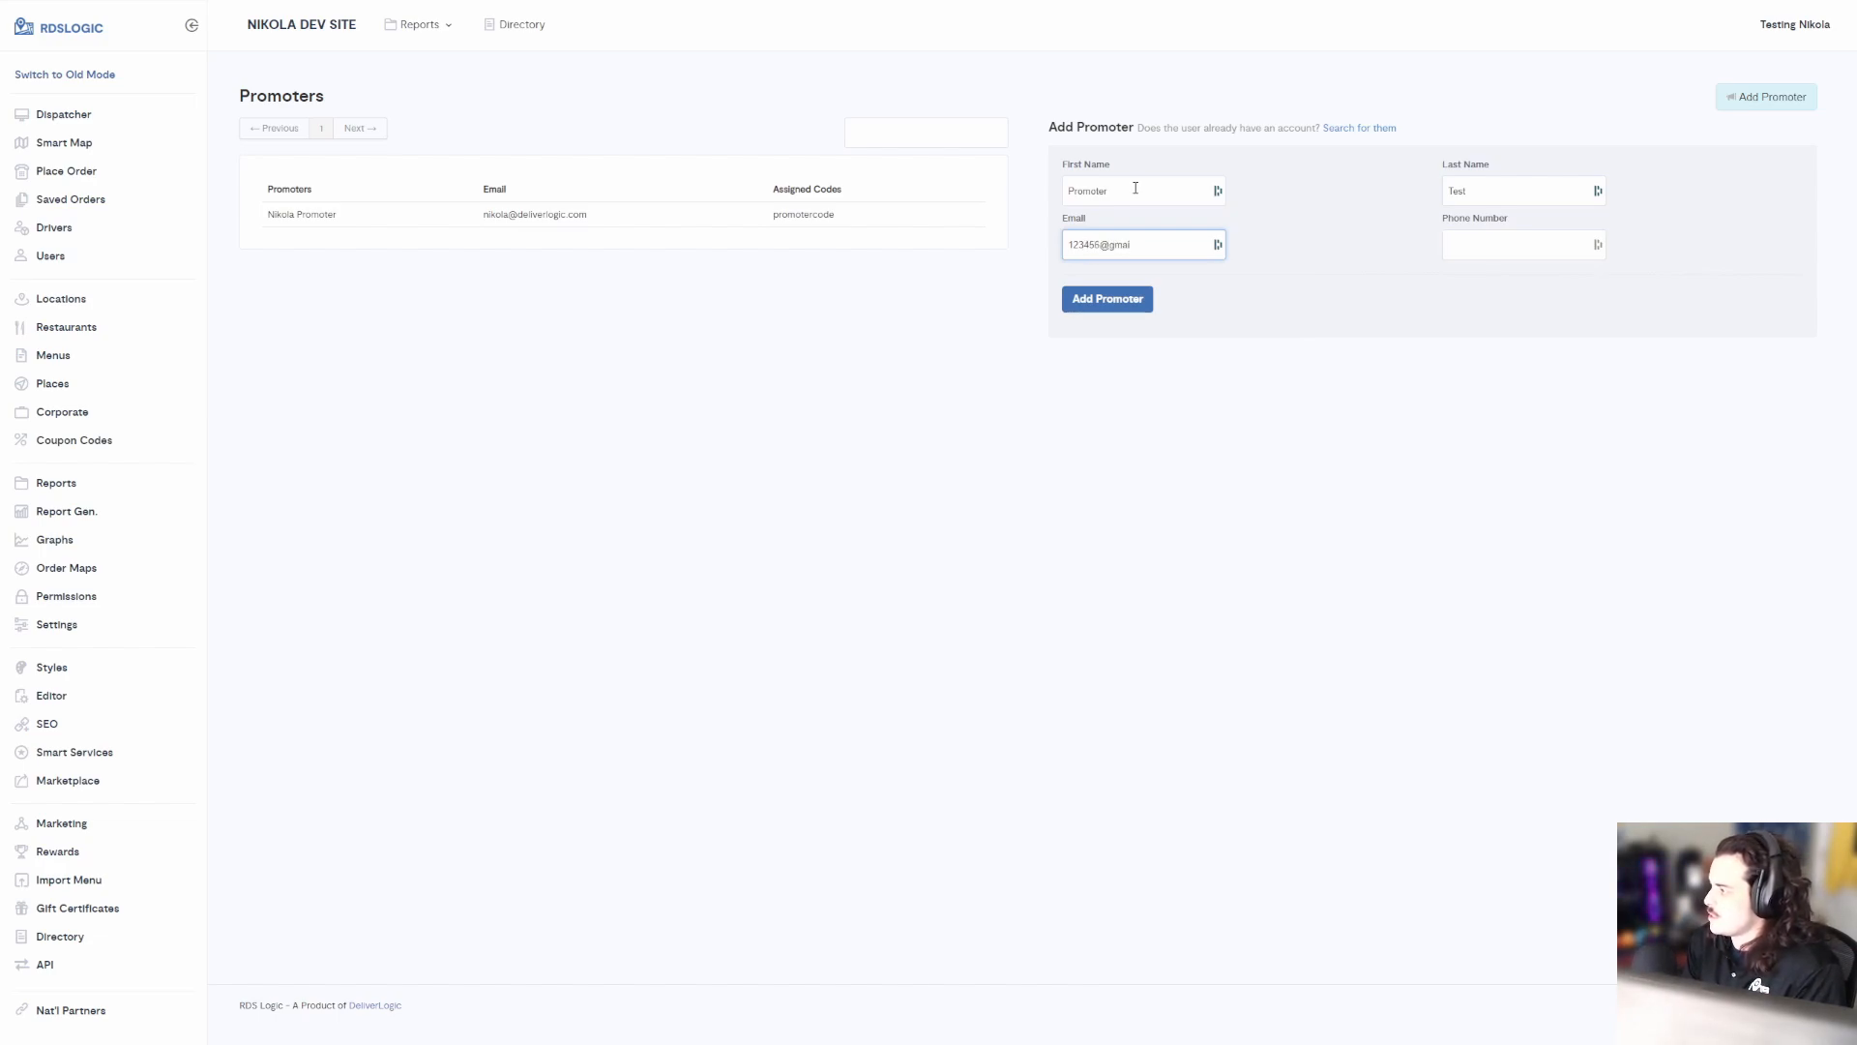
{"action": "key", "text": "Tab"}
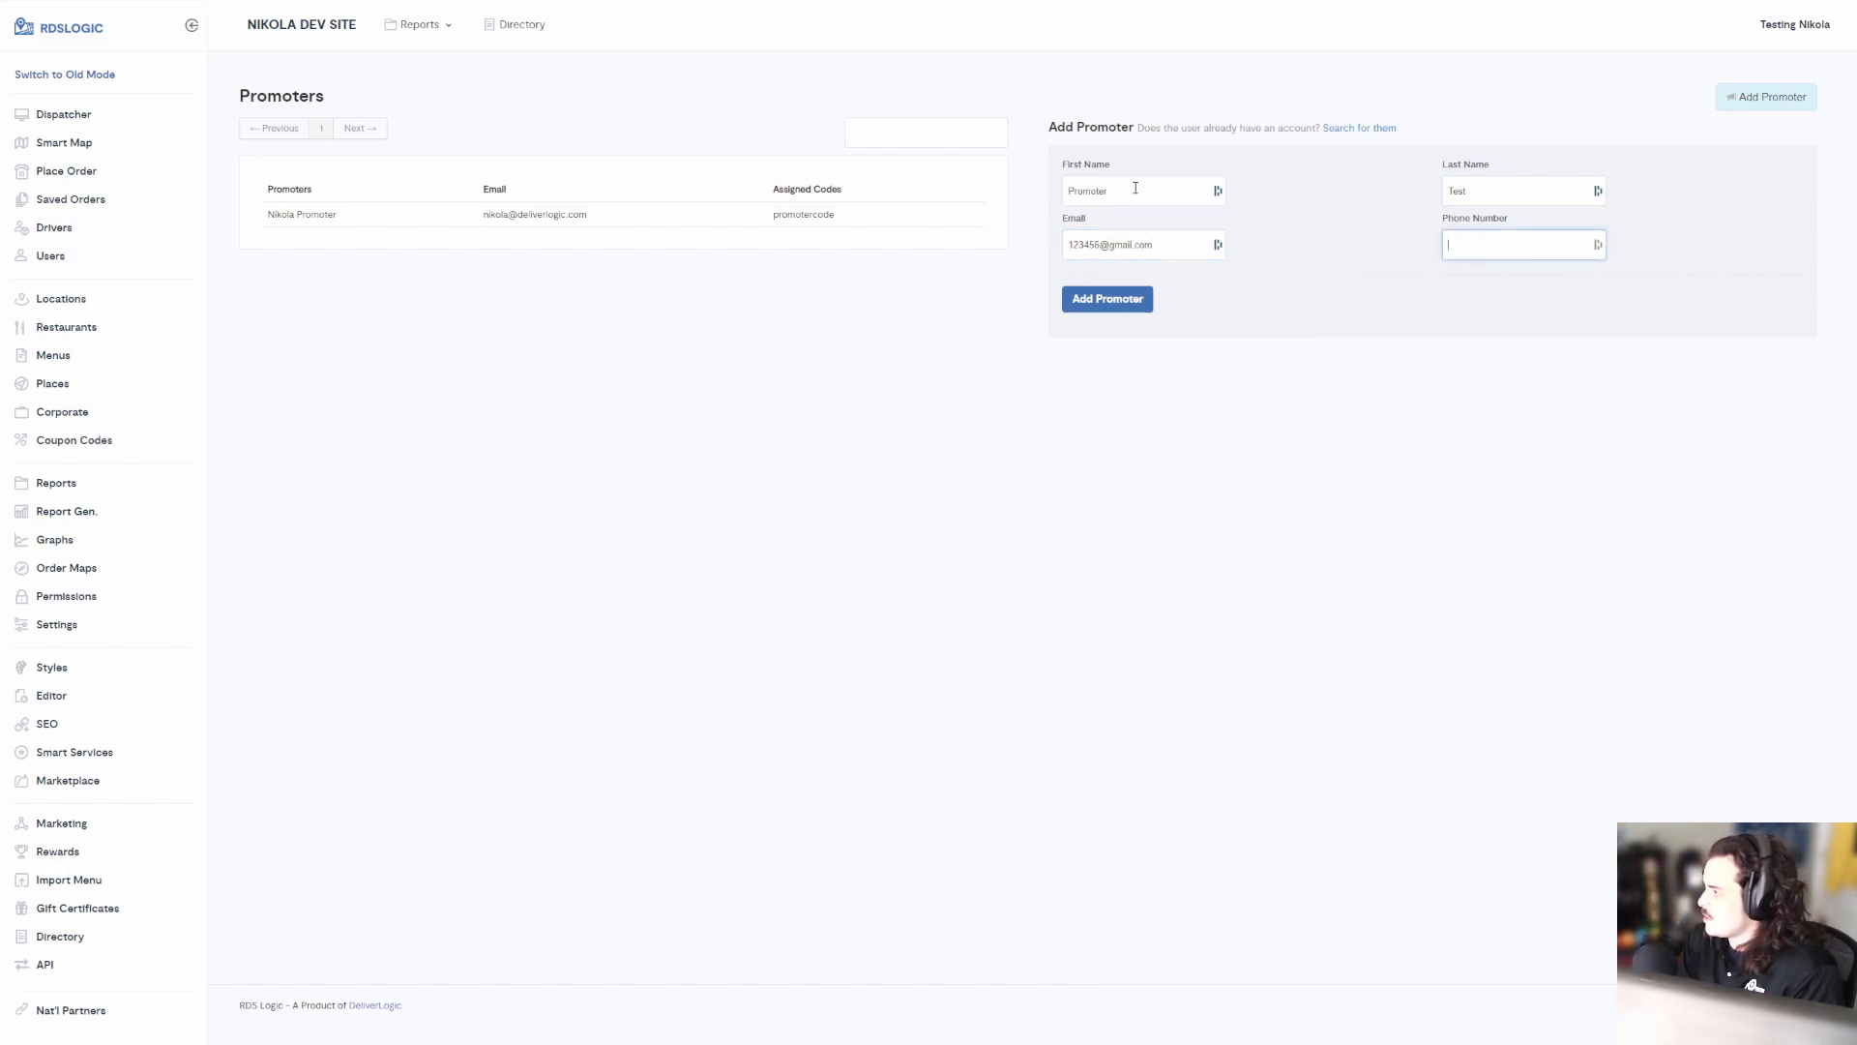
{"action": "type", "text": "12345"}
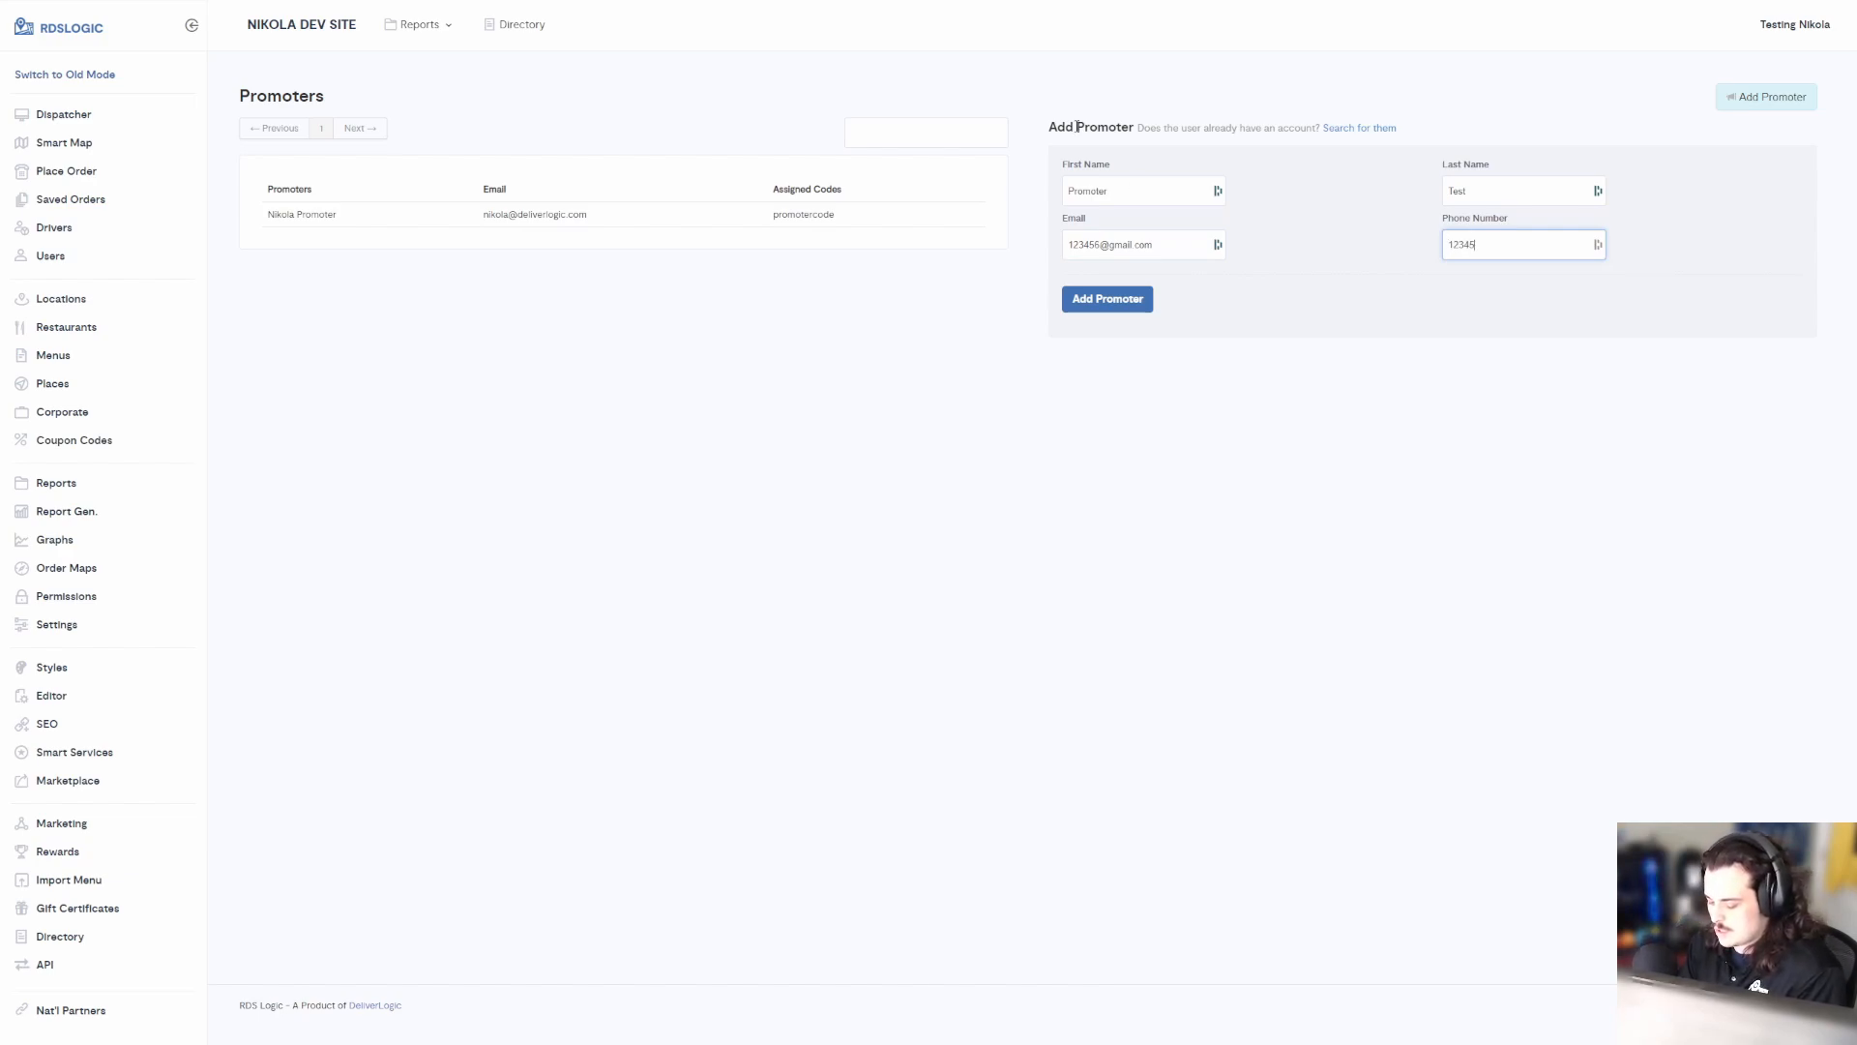
{"action": "type", "text": "67890"}
{"action": "left_click", "coordinate": [1466, 291]}
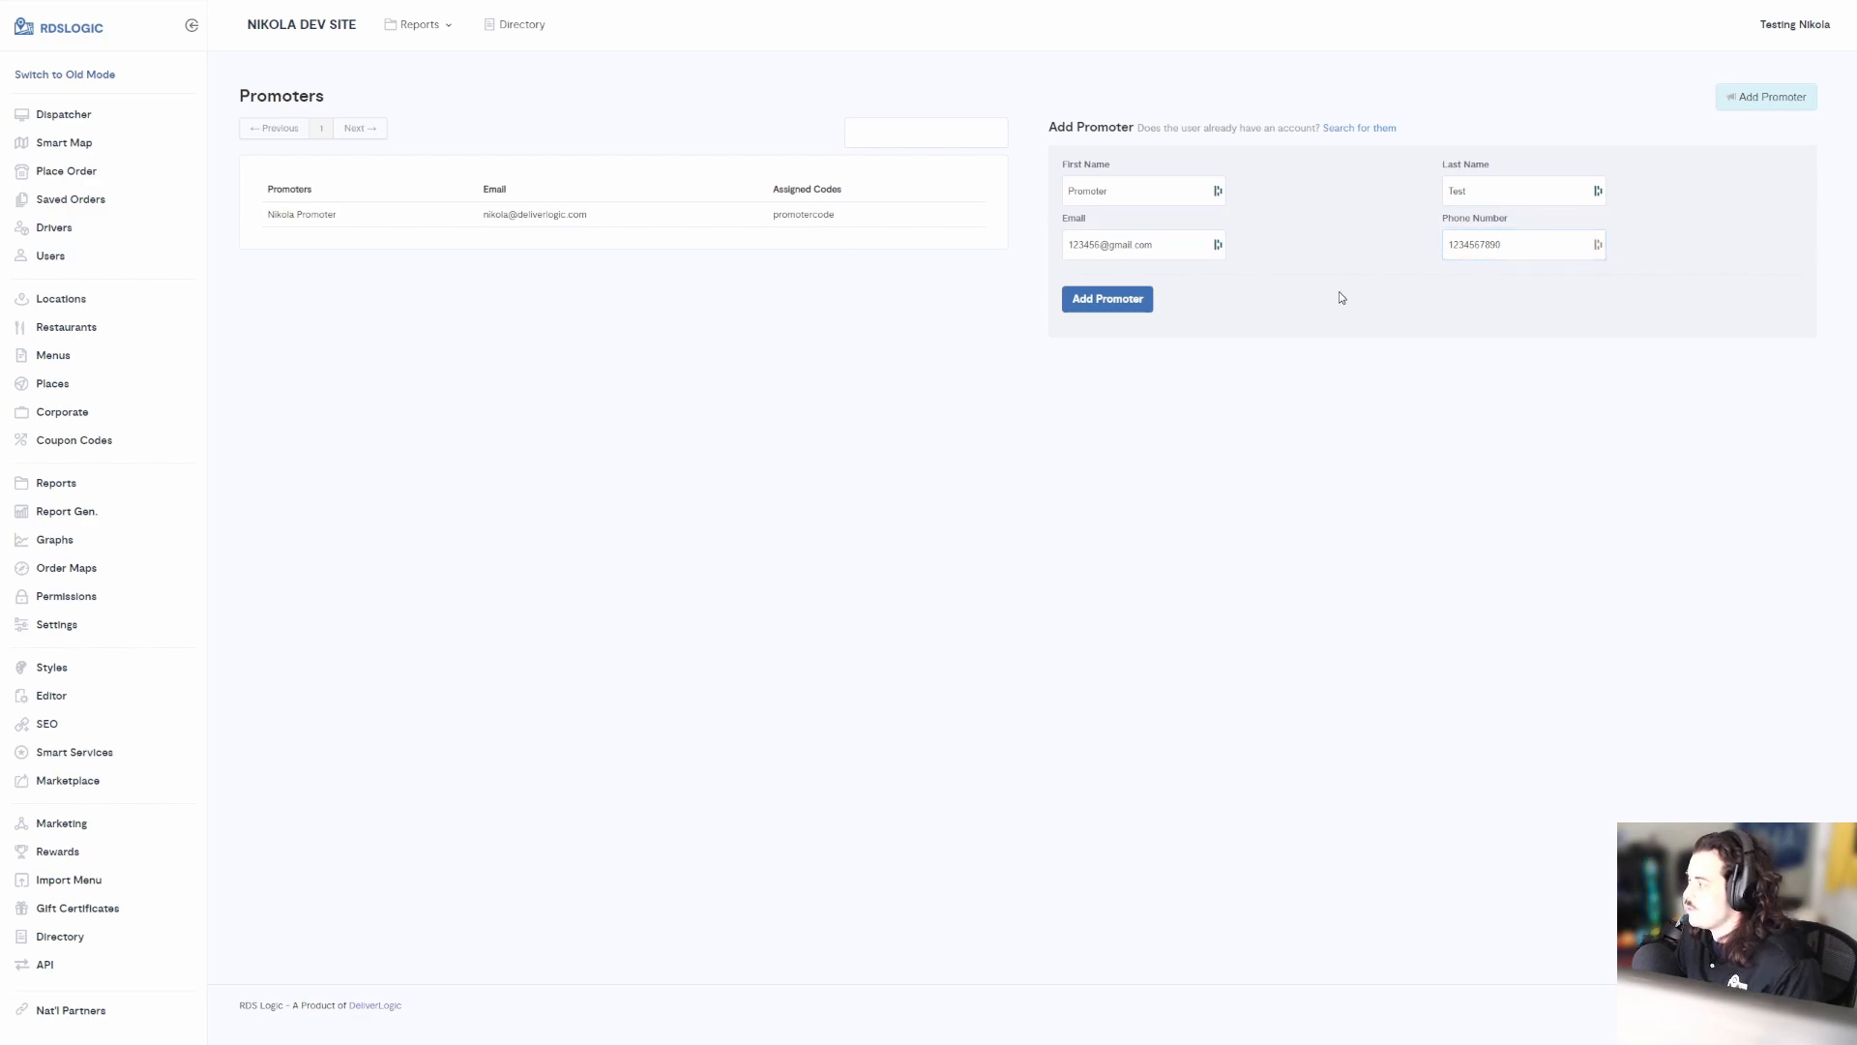
Save Promoter Test, dismiss the password-manager prompt, and check its still-empty code list
{"action": "left_click", "coordinate": [1143, 302]}
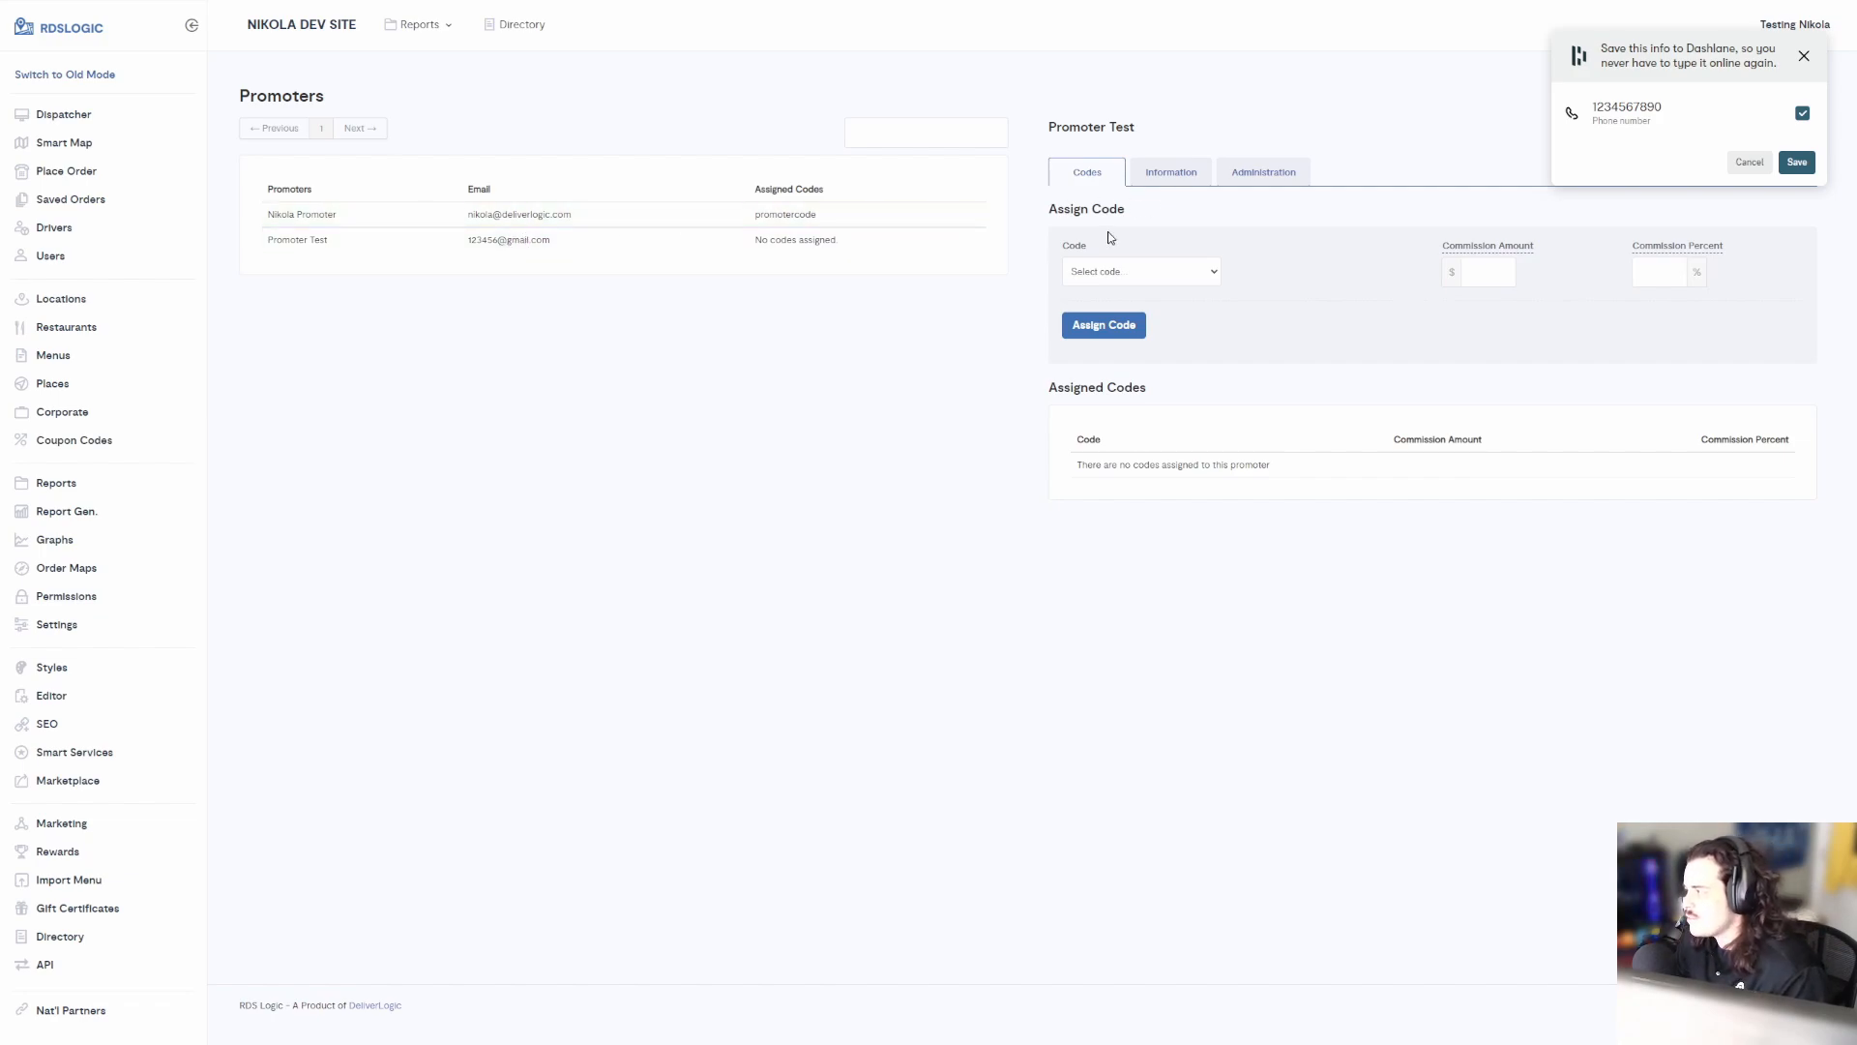
{"action": "left_click", "coordinate": [1749, 160]}
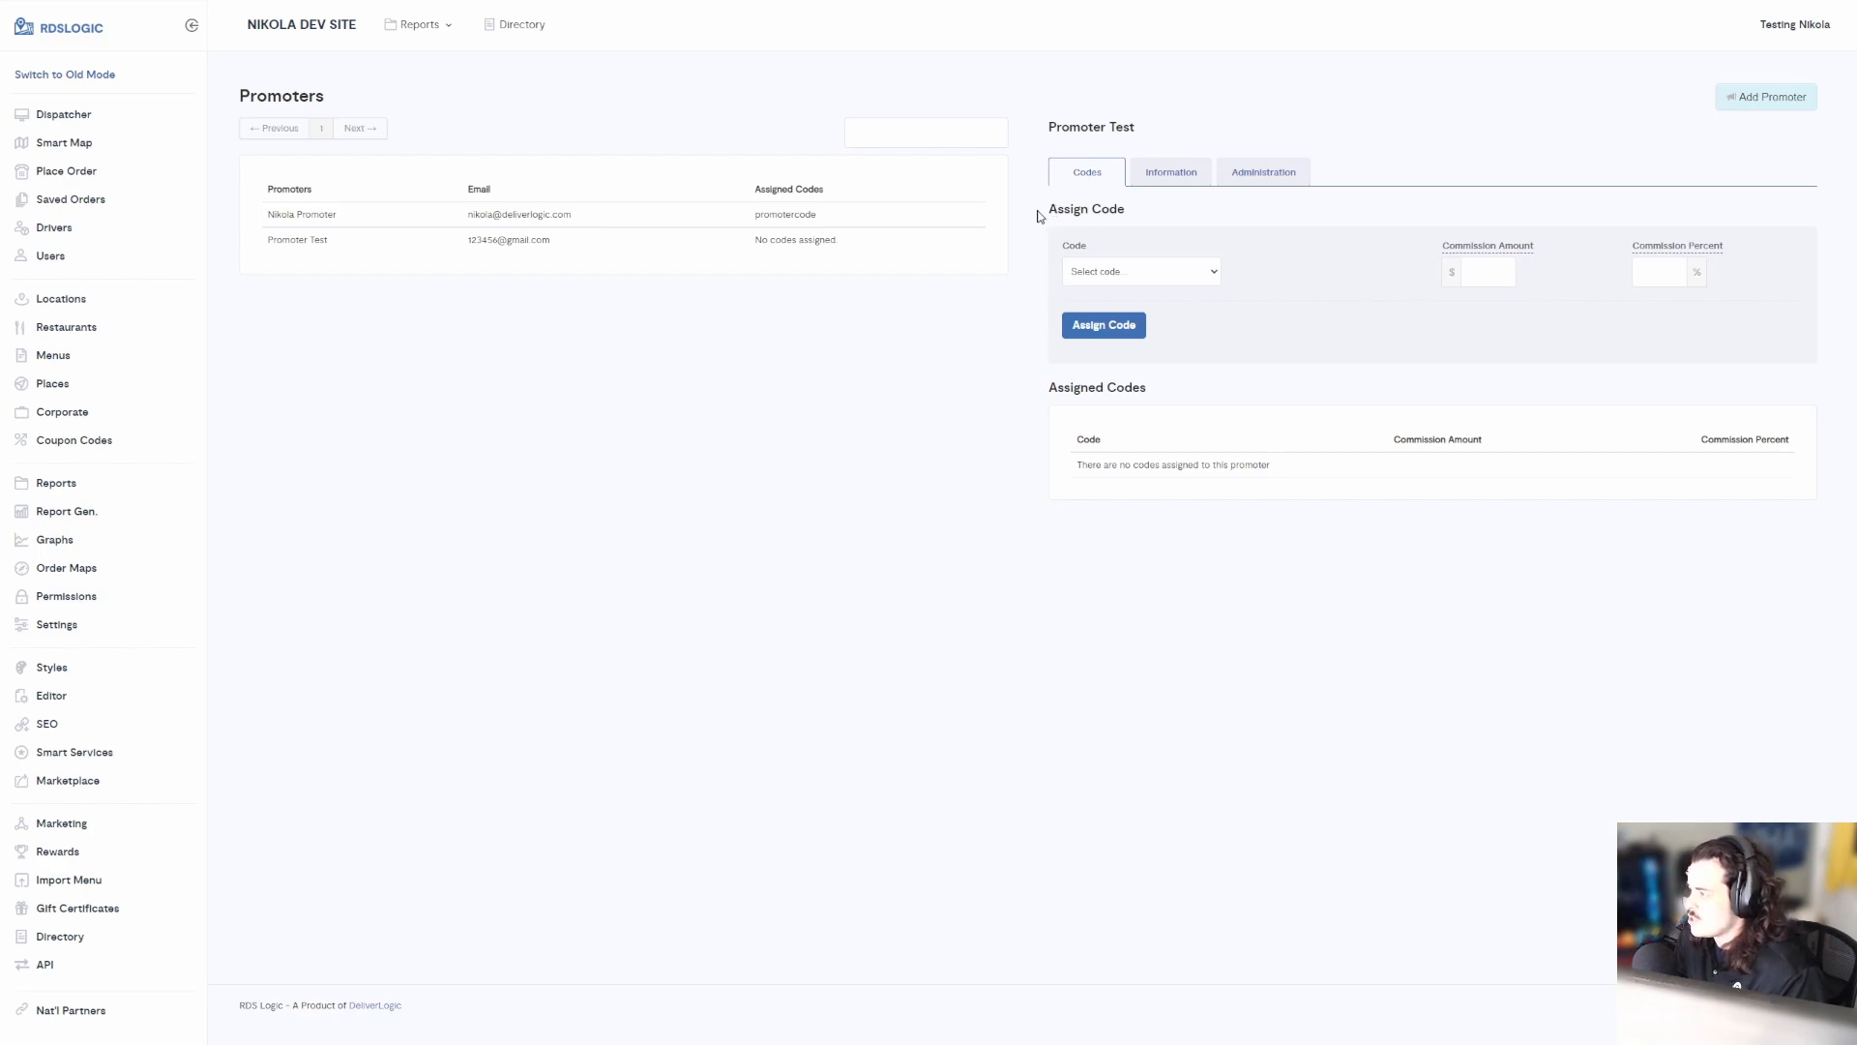
{"action": "left_click_drag", "start_coordinate": [1046, 214], "coordinate": [1122, 211]}
{"action": "left_click", "coordinate": [1105, 258]}
{"action": "left_click", "coordinate": [1085, 277]}
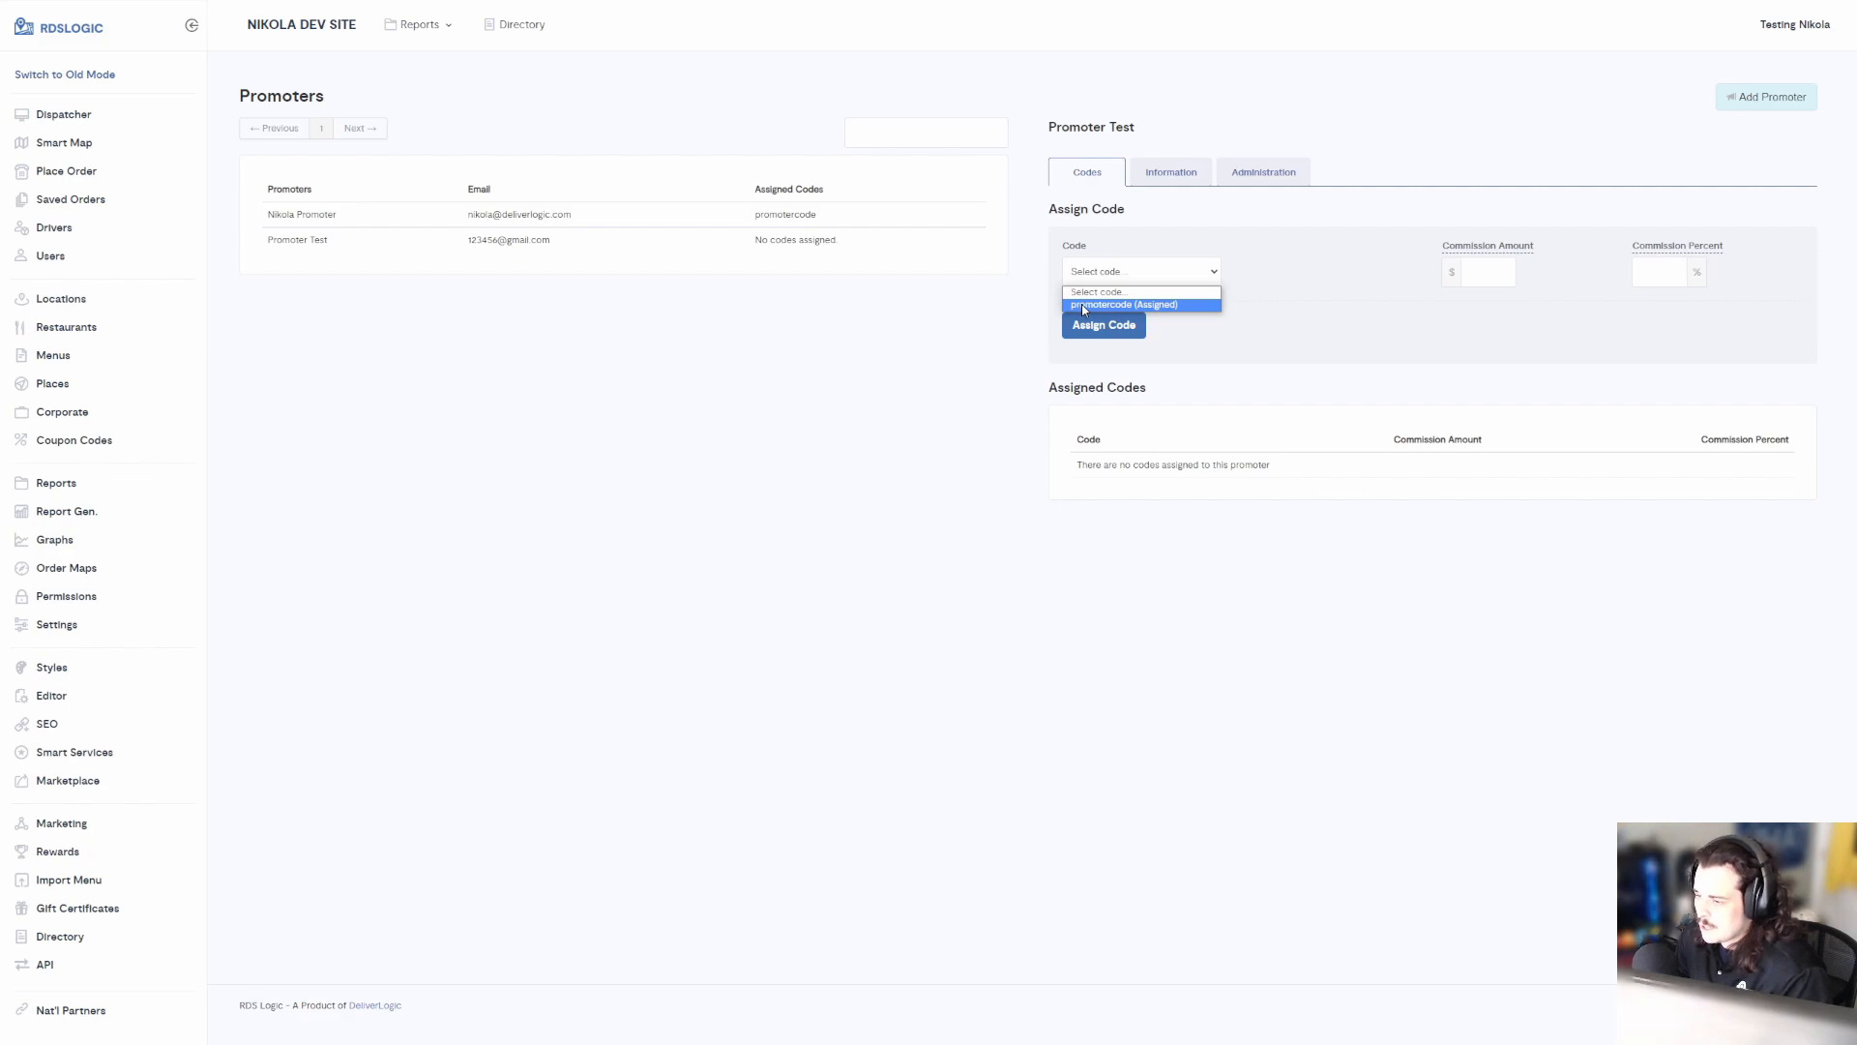
{"action": "left_click", "coordinate": [1029, 279]}
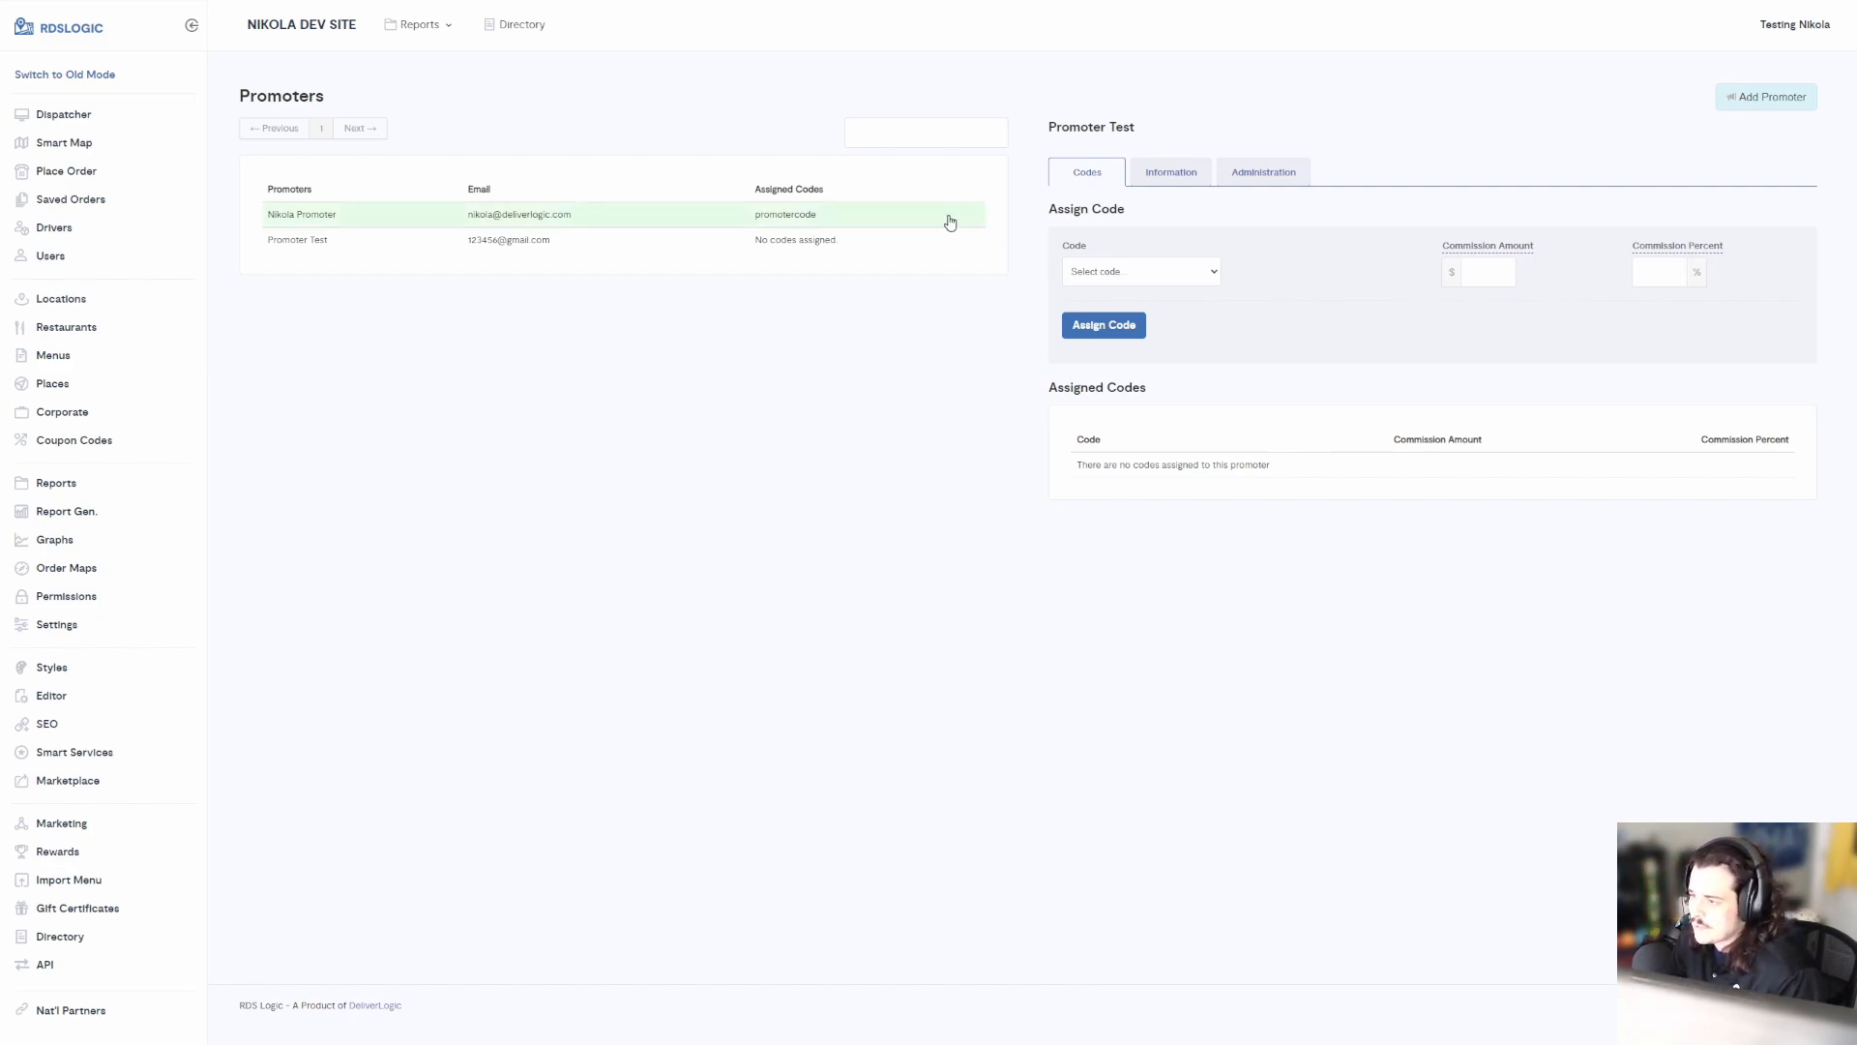
Start a new Coupon-type code named promotercode2 on the Coupon Codes page
{"action": "left_click", "coordinate": [100, 452]}
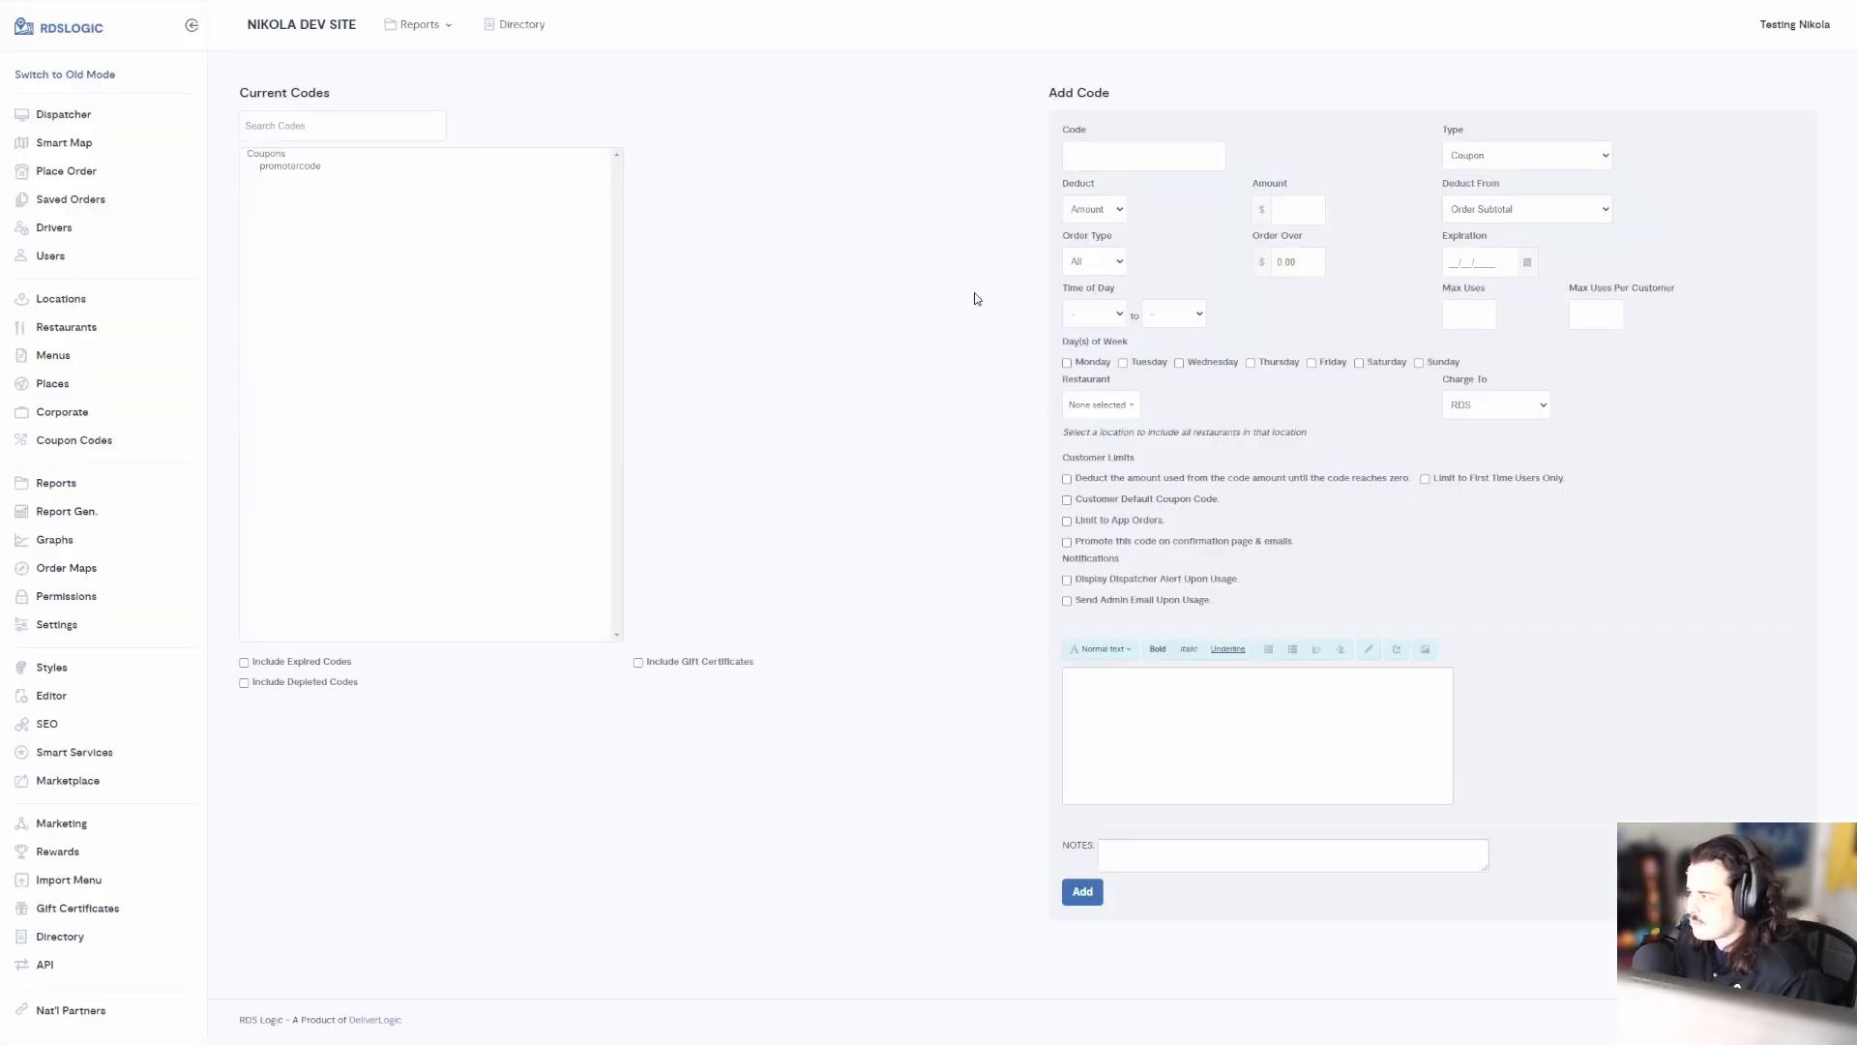
{"action": "left_click", "coordinate": [1179, 151]}
{"action": "type", "text": "promotercode2"}
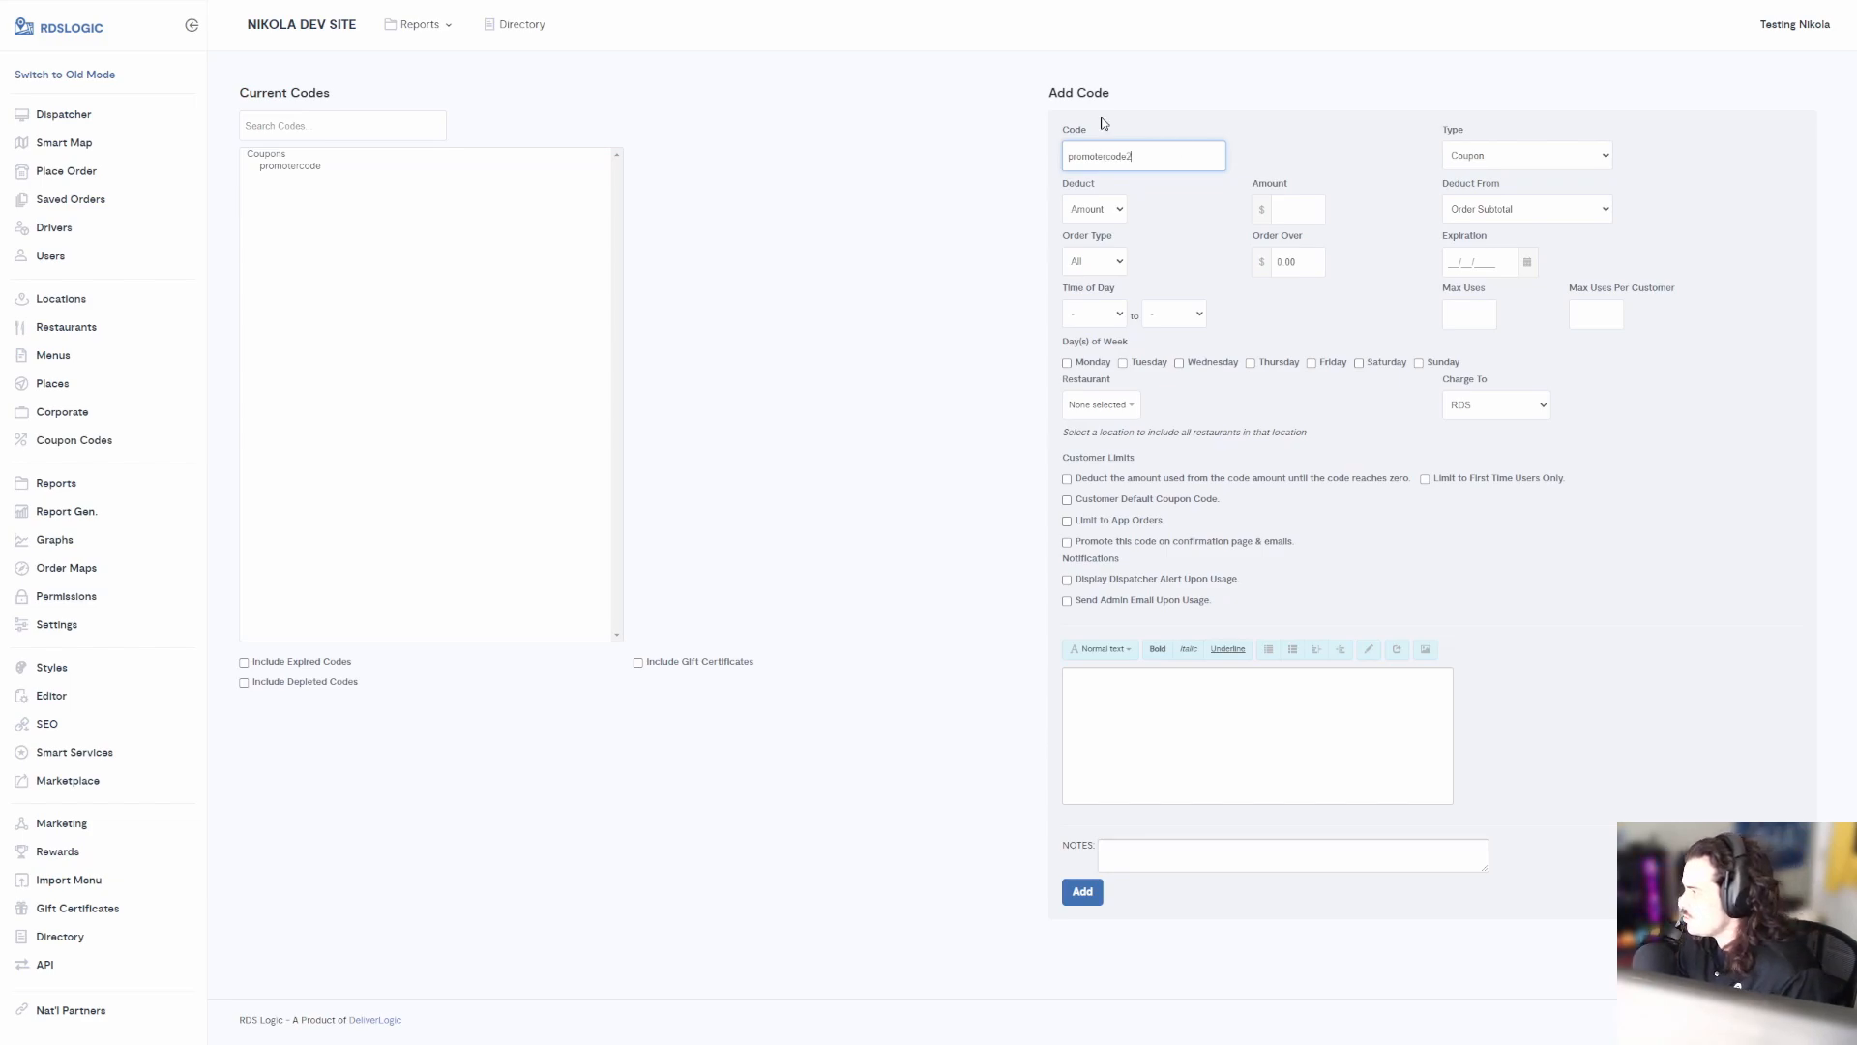
{"action": "left_click", "coordinate": [1490, 155]}
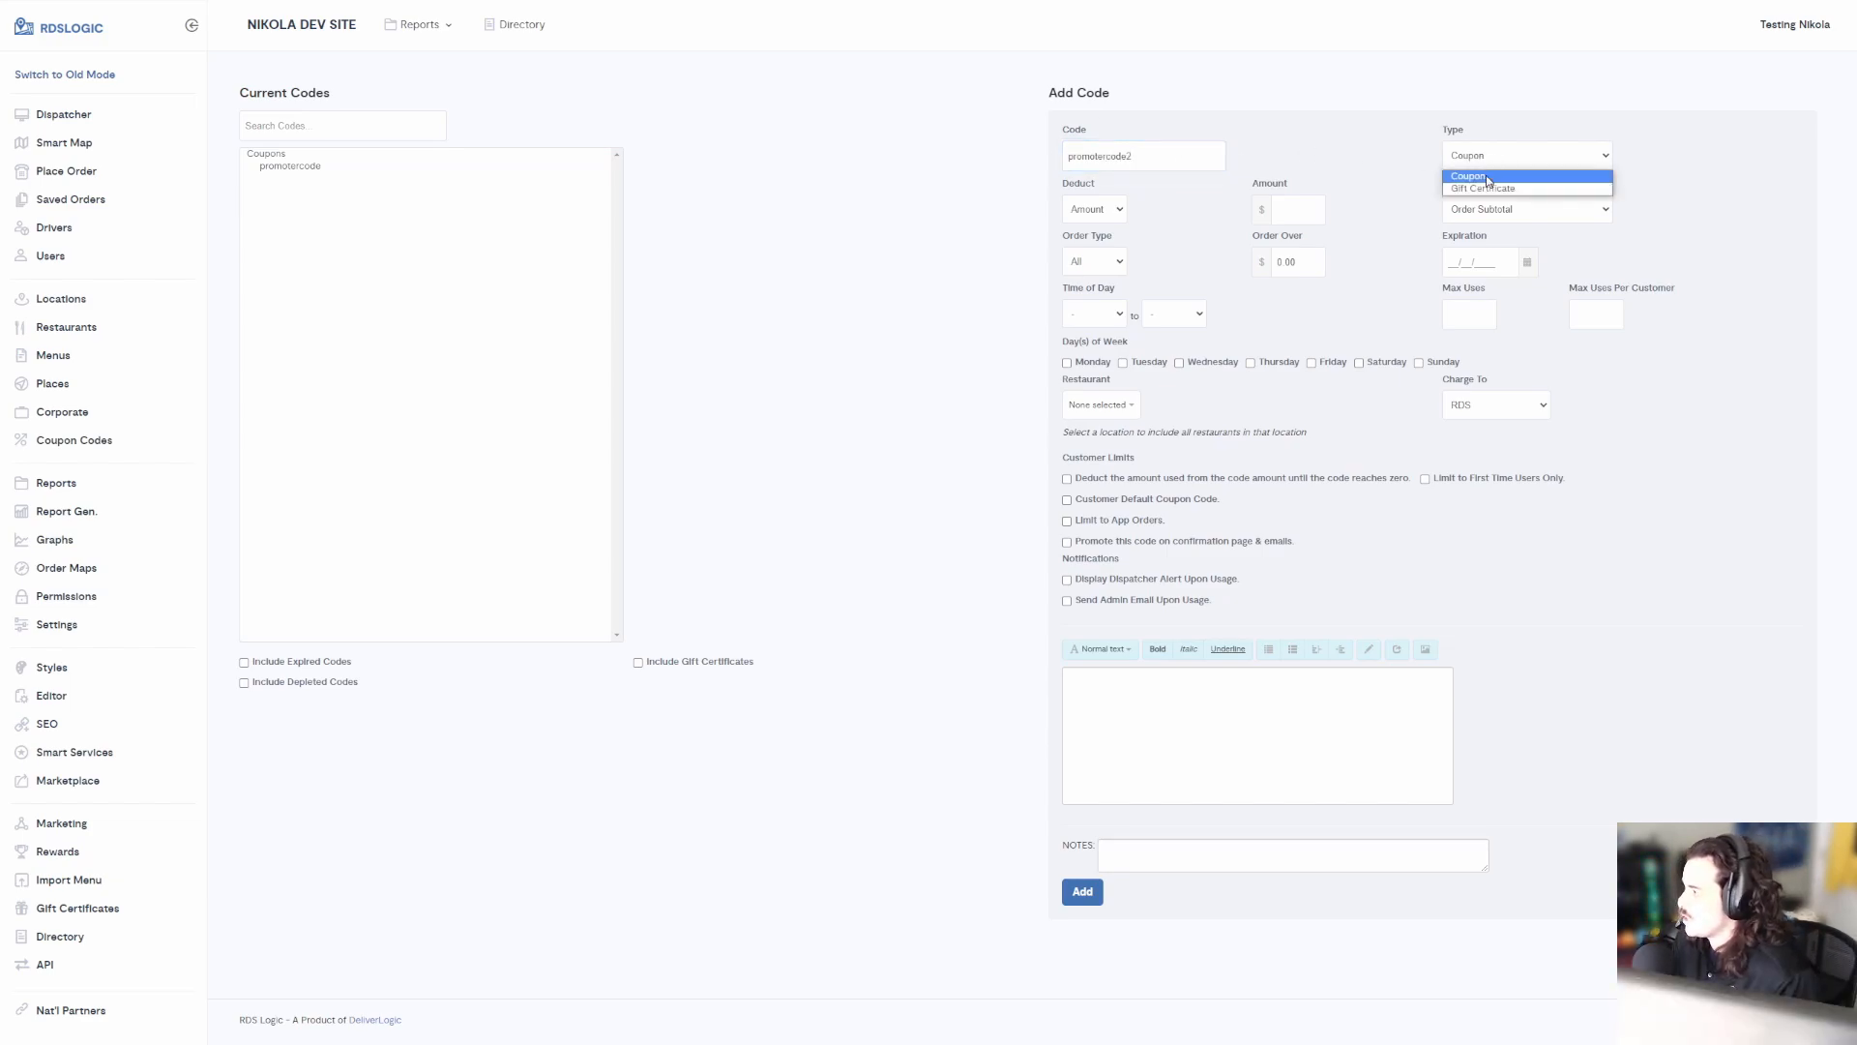
{"action": "left_click", "coordinate": [1487, 182]}
Make it deduct 10 percent of the order subtotal, capped at a maximum of 10
{"action": "left_click", "coordinate": [1122, 213]}
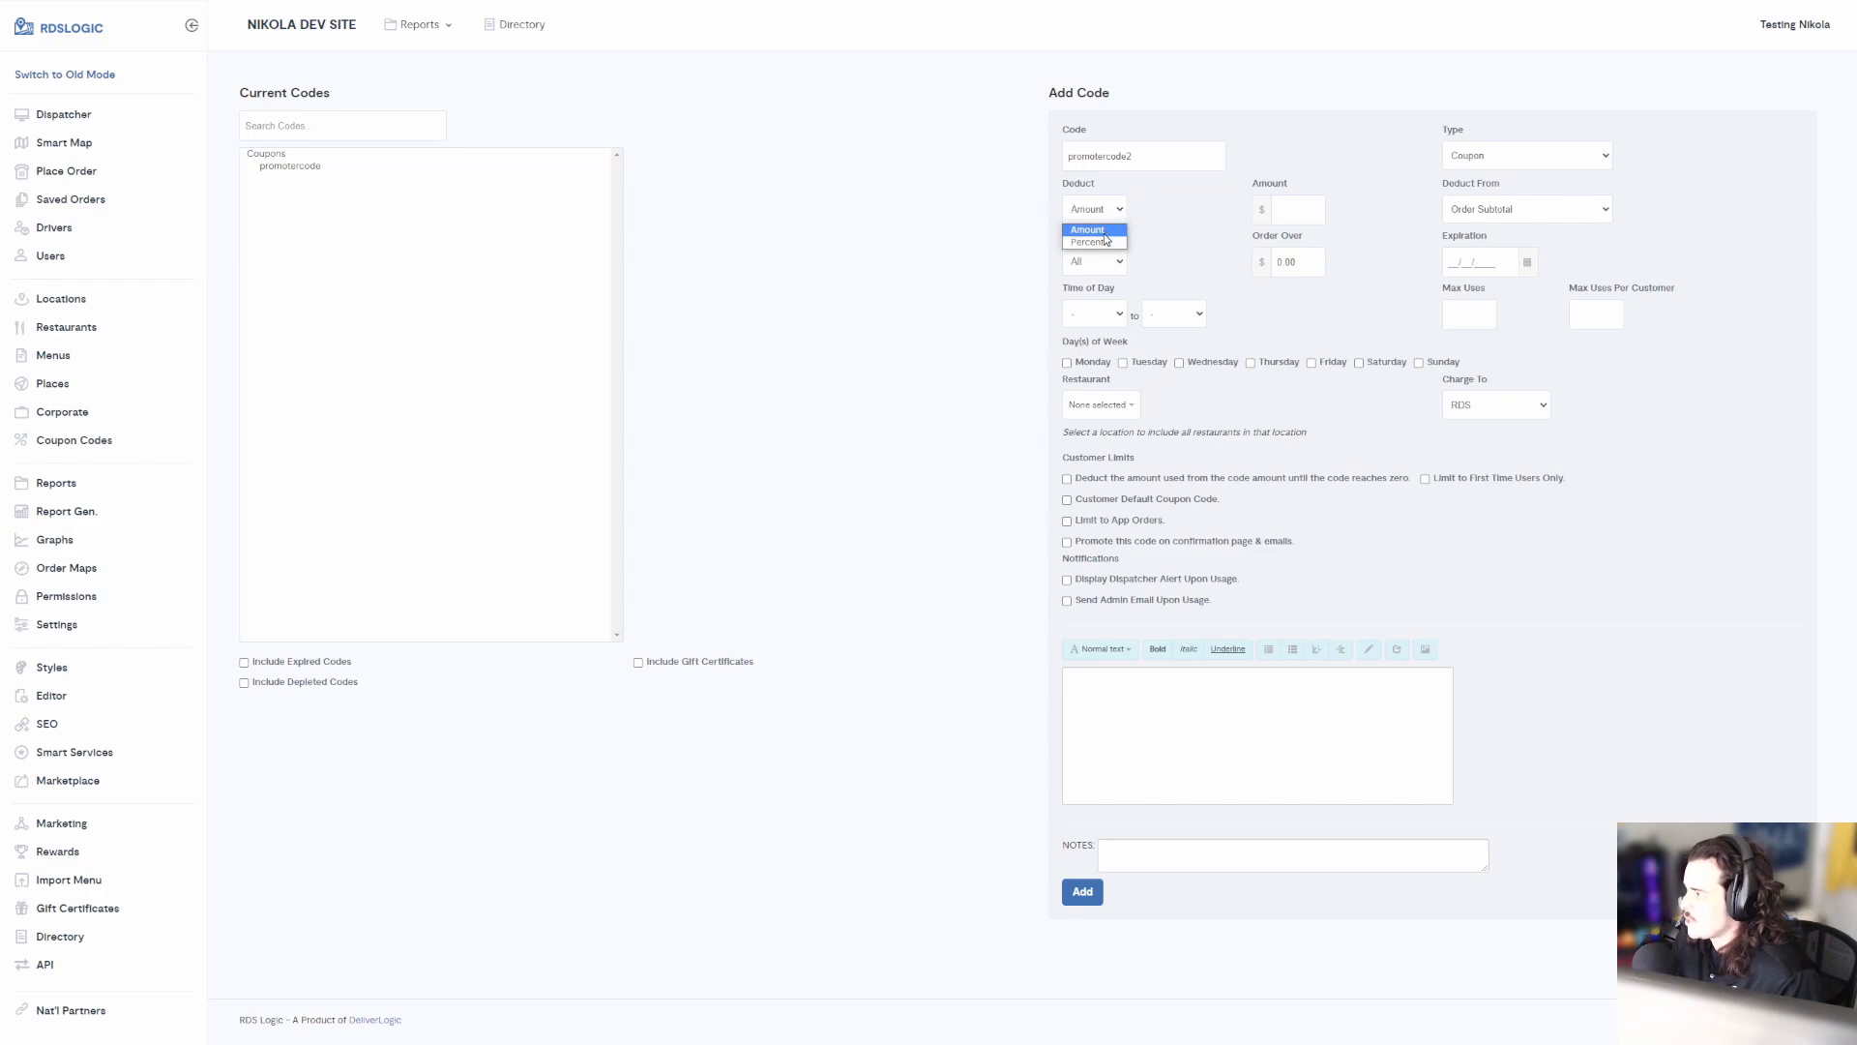
{"action": "left_click", "coordinate": [1110, 244]}
{"action": "left_click", "coordinate": [1279, 209]}
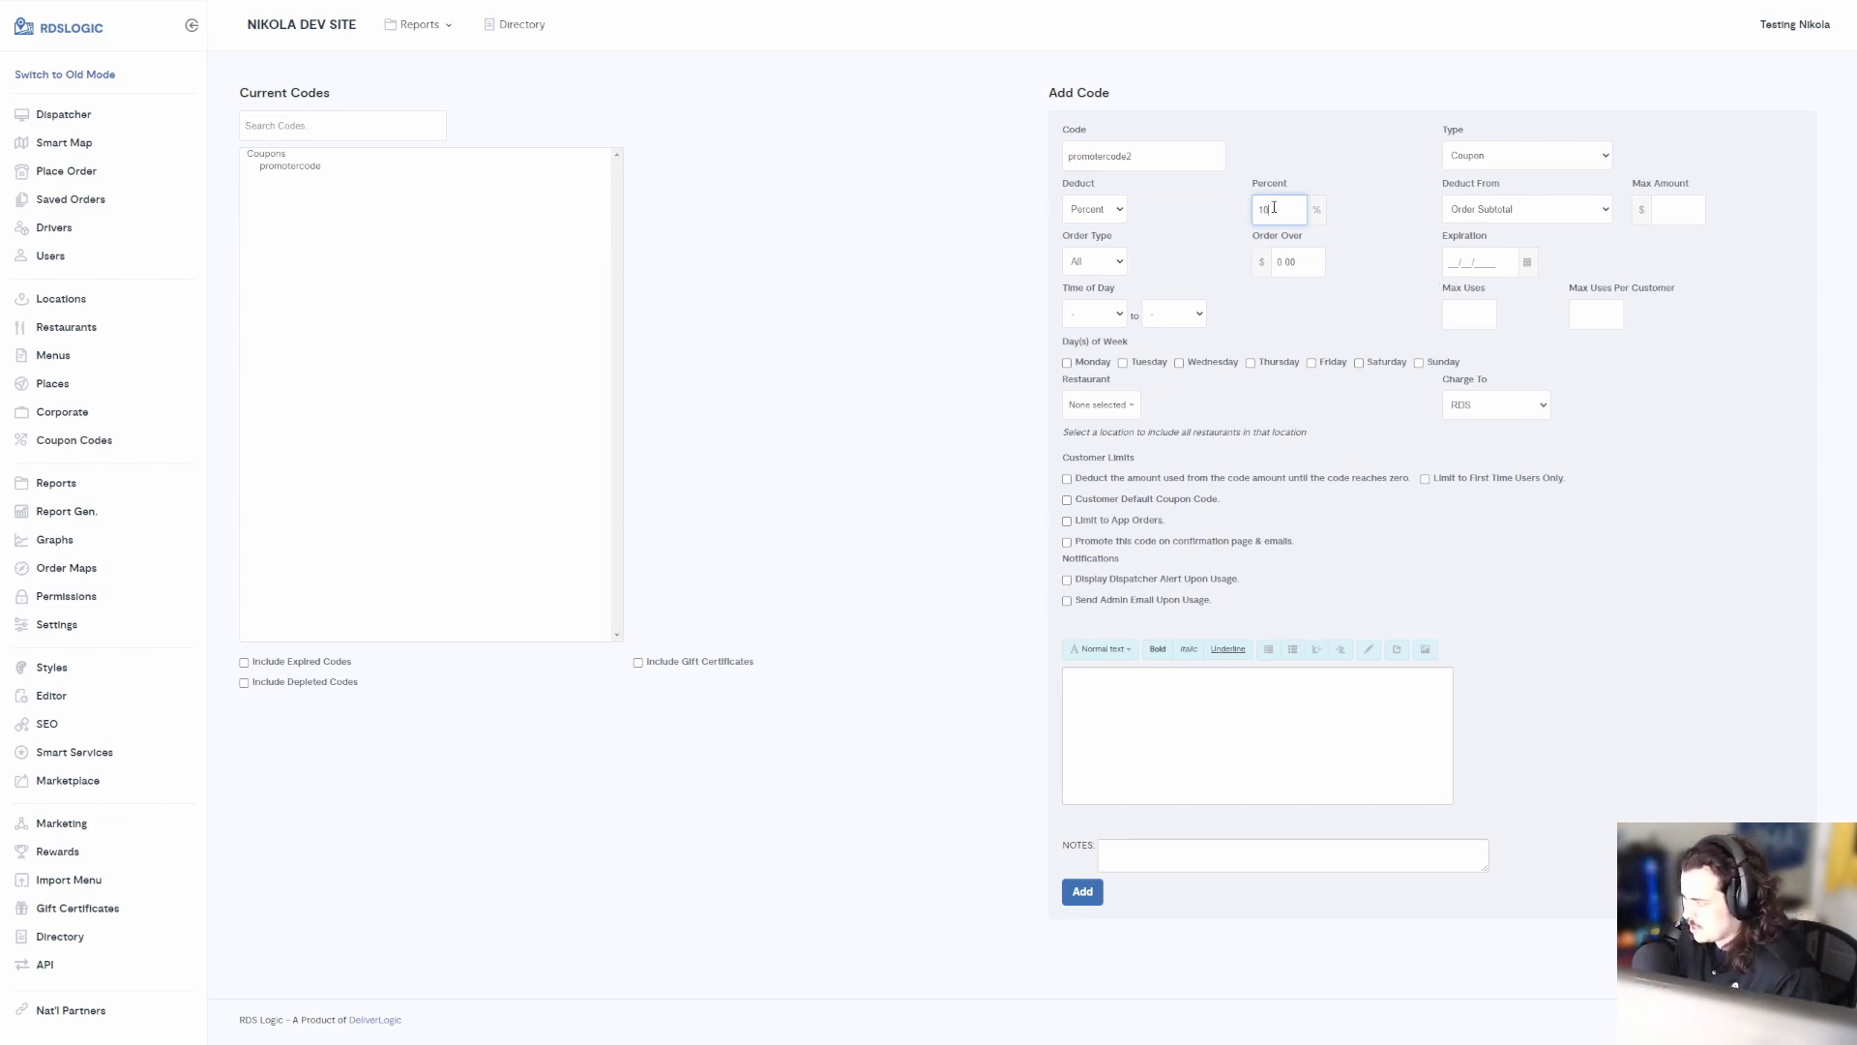
{"action": "left_click", "coordinate": [1497, 216]}
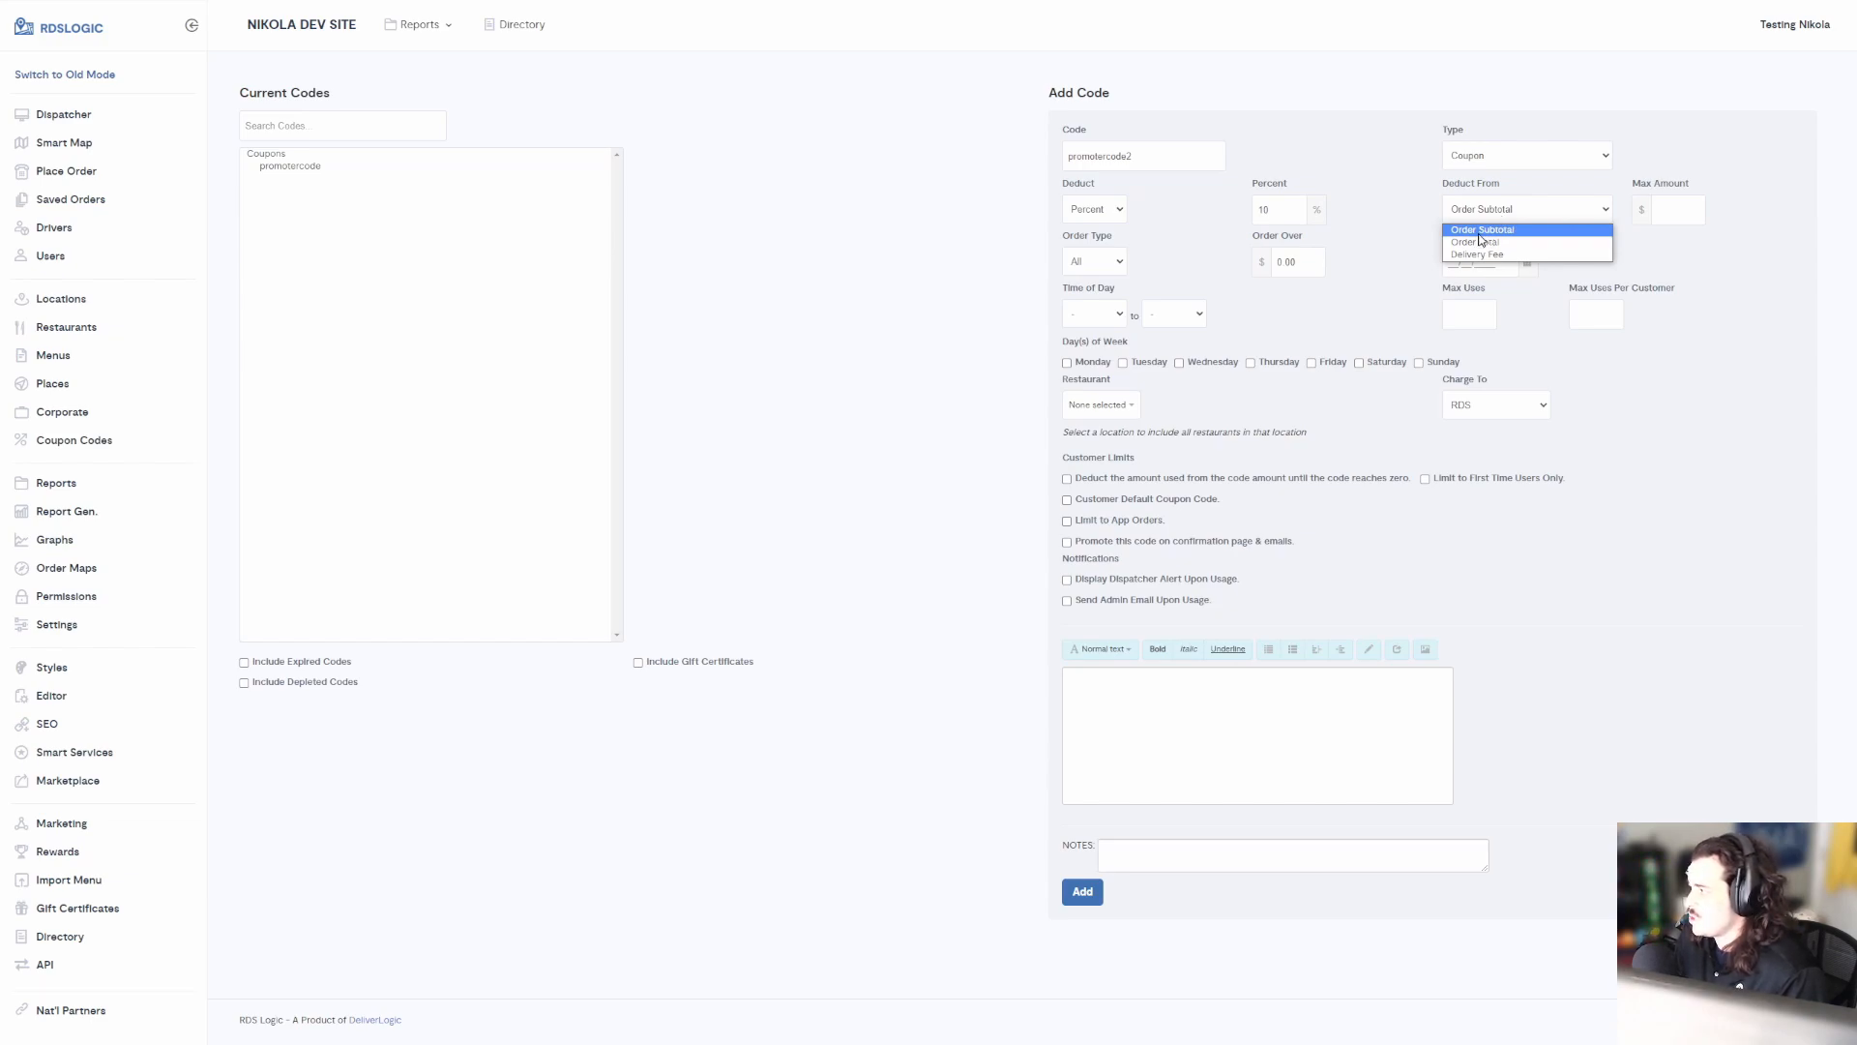
{"action": "left_click", "coordinate": [1479, 238]}
{"action": "left_click", "coordinate": [1693, 187]}
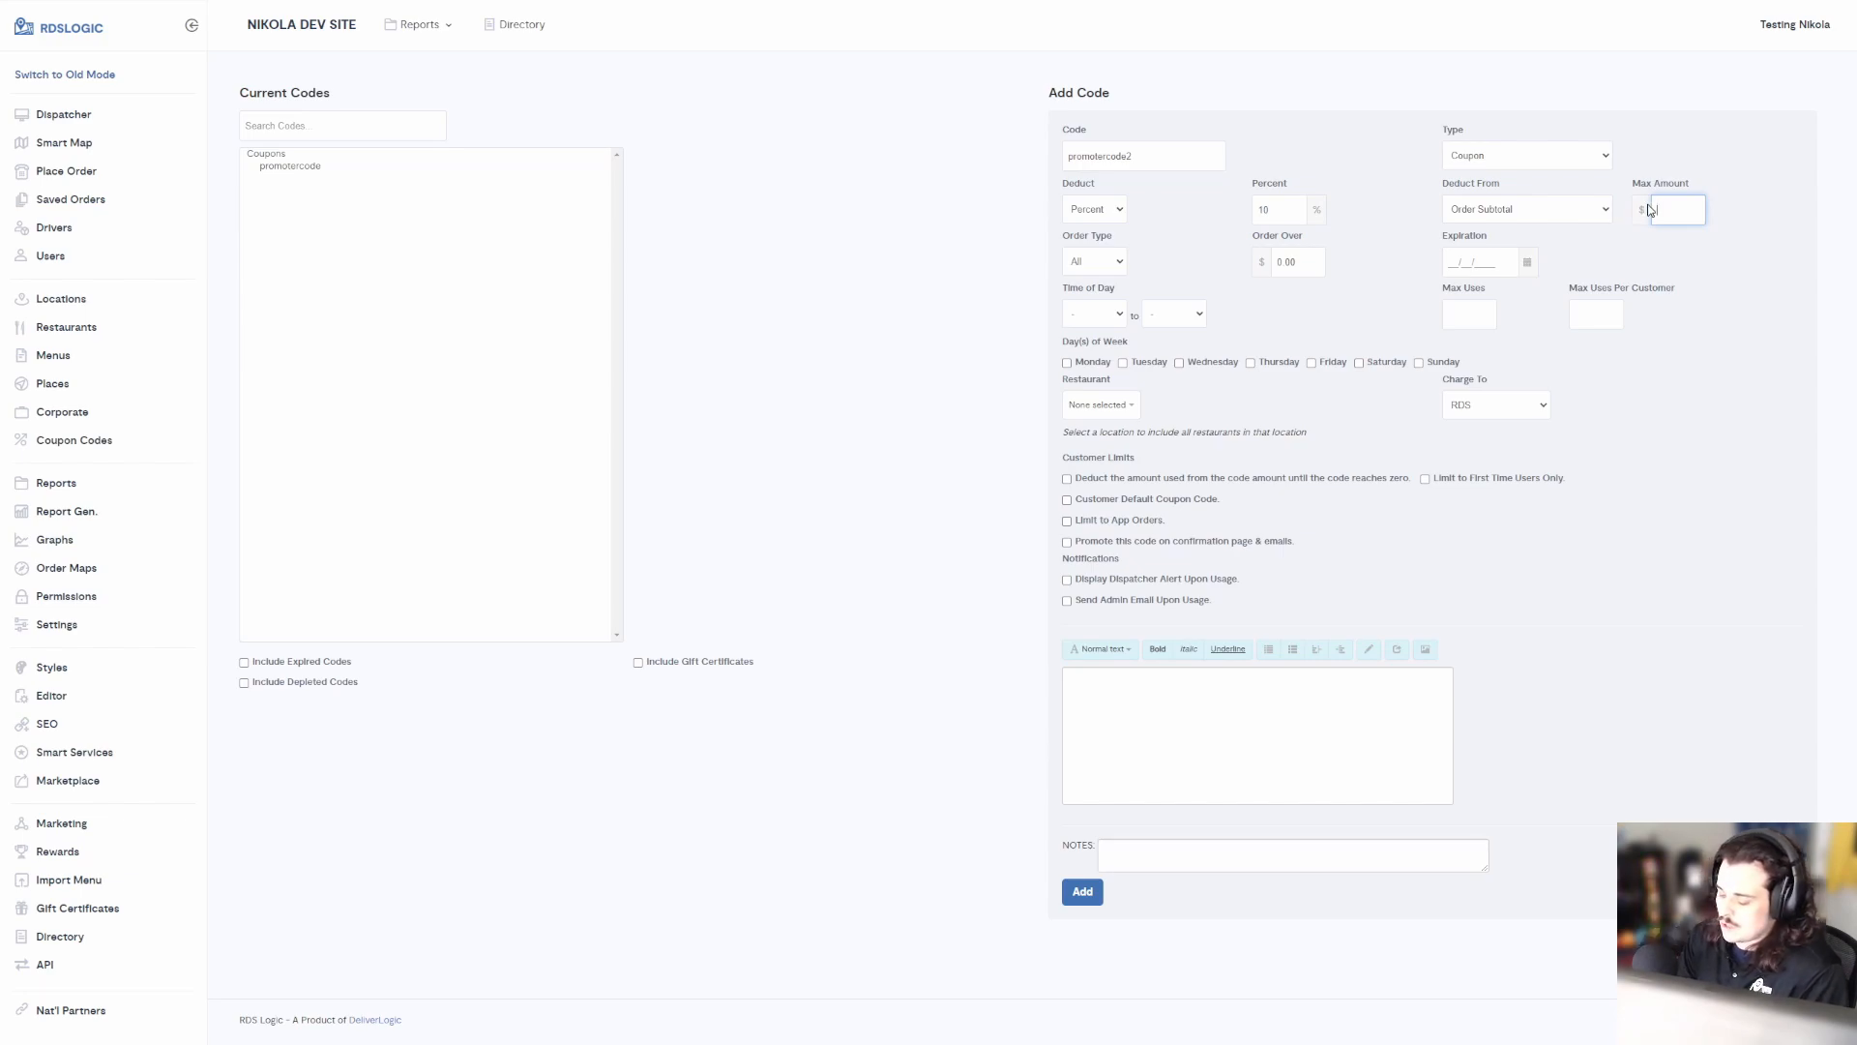
{"action": "type", "text": "10"}
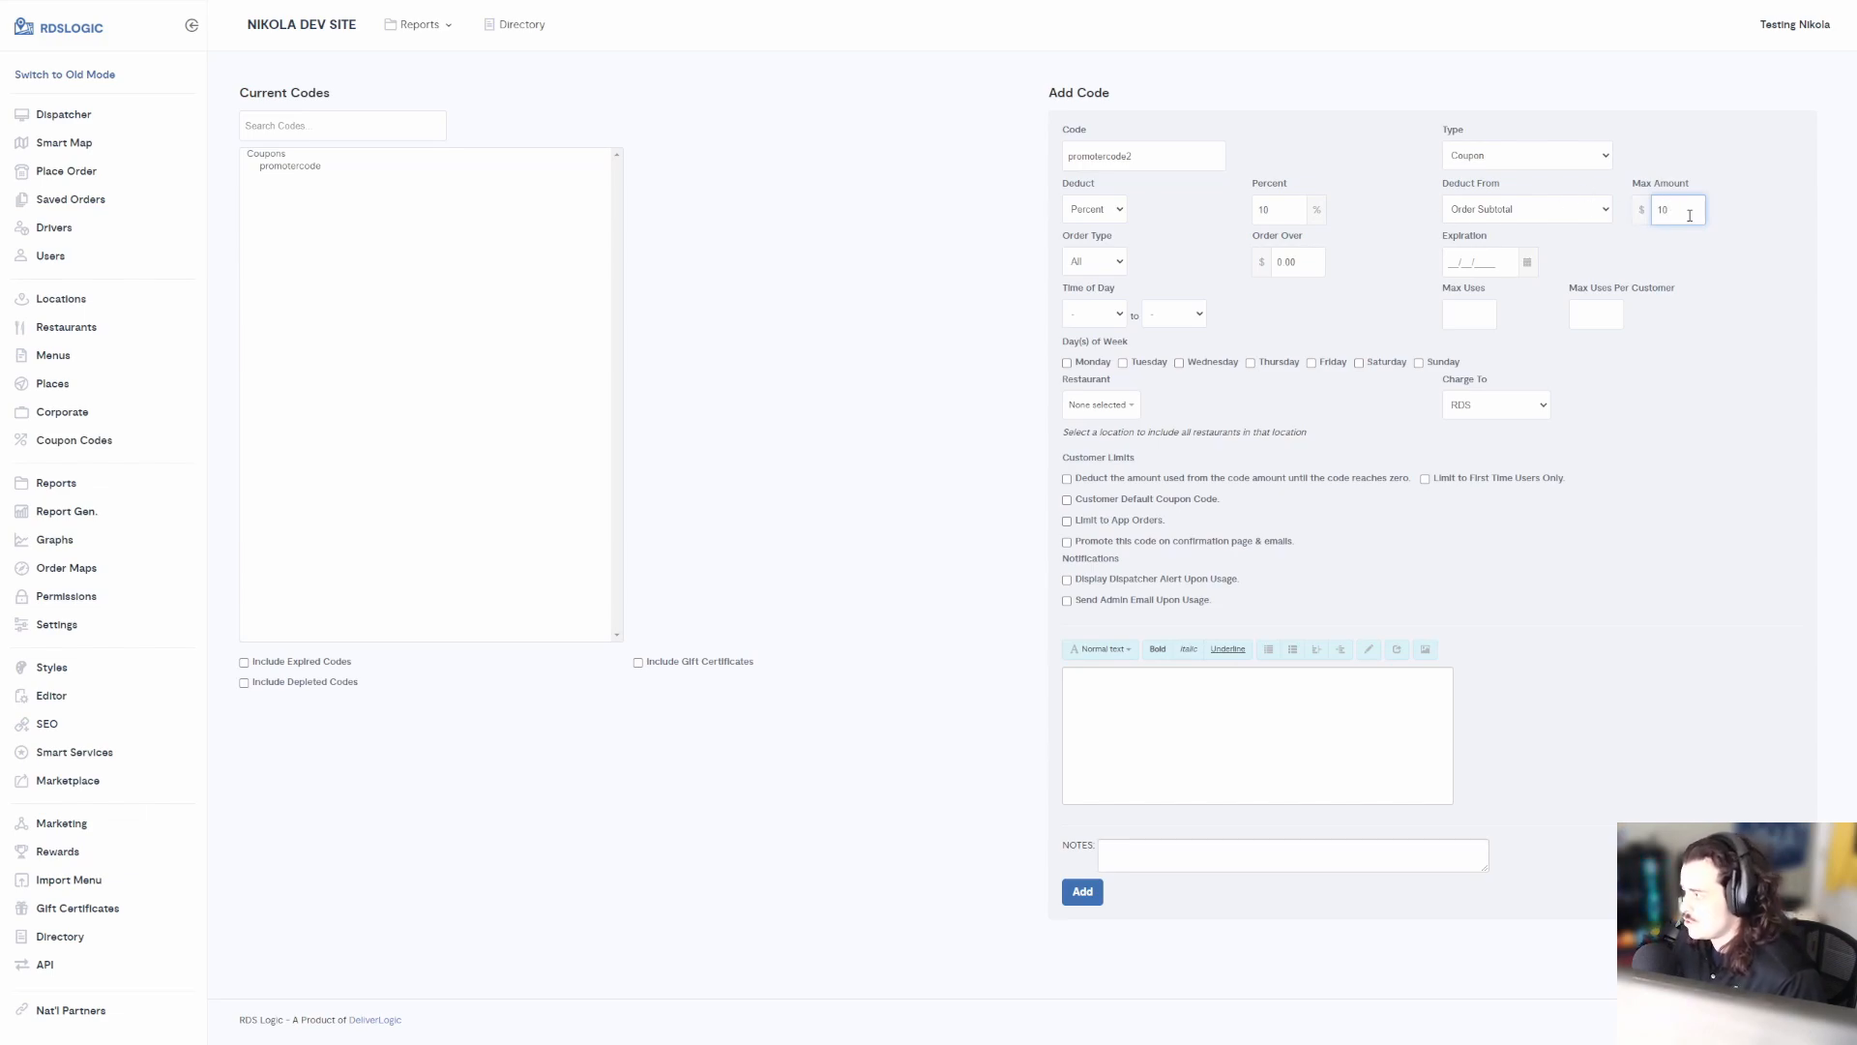
Keep the order type as All and set the minimum order amount to $50
{"action": "left_click", "coordinate": [1121, 272]}
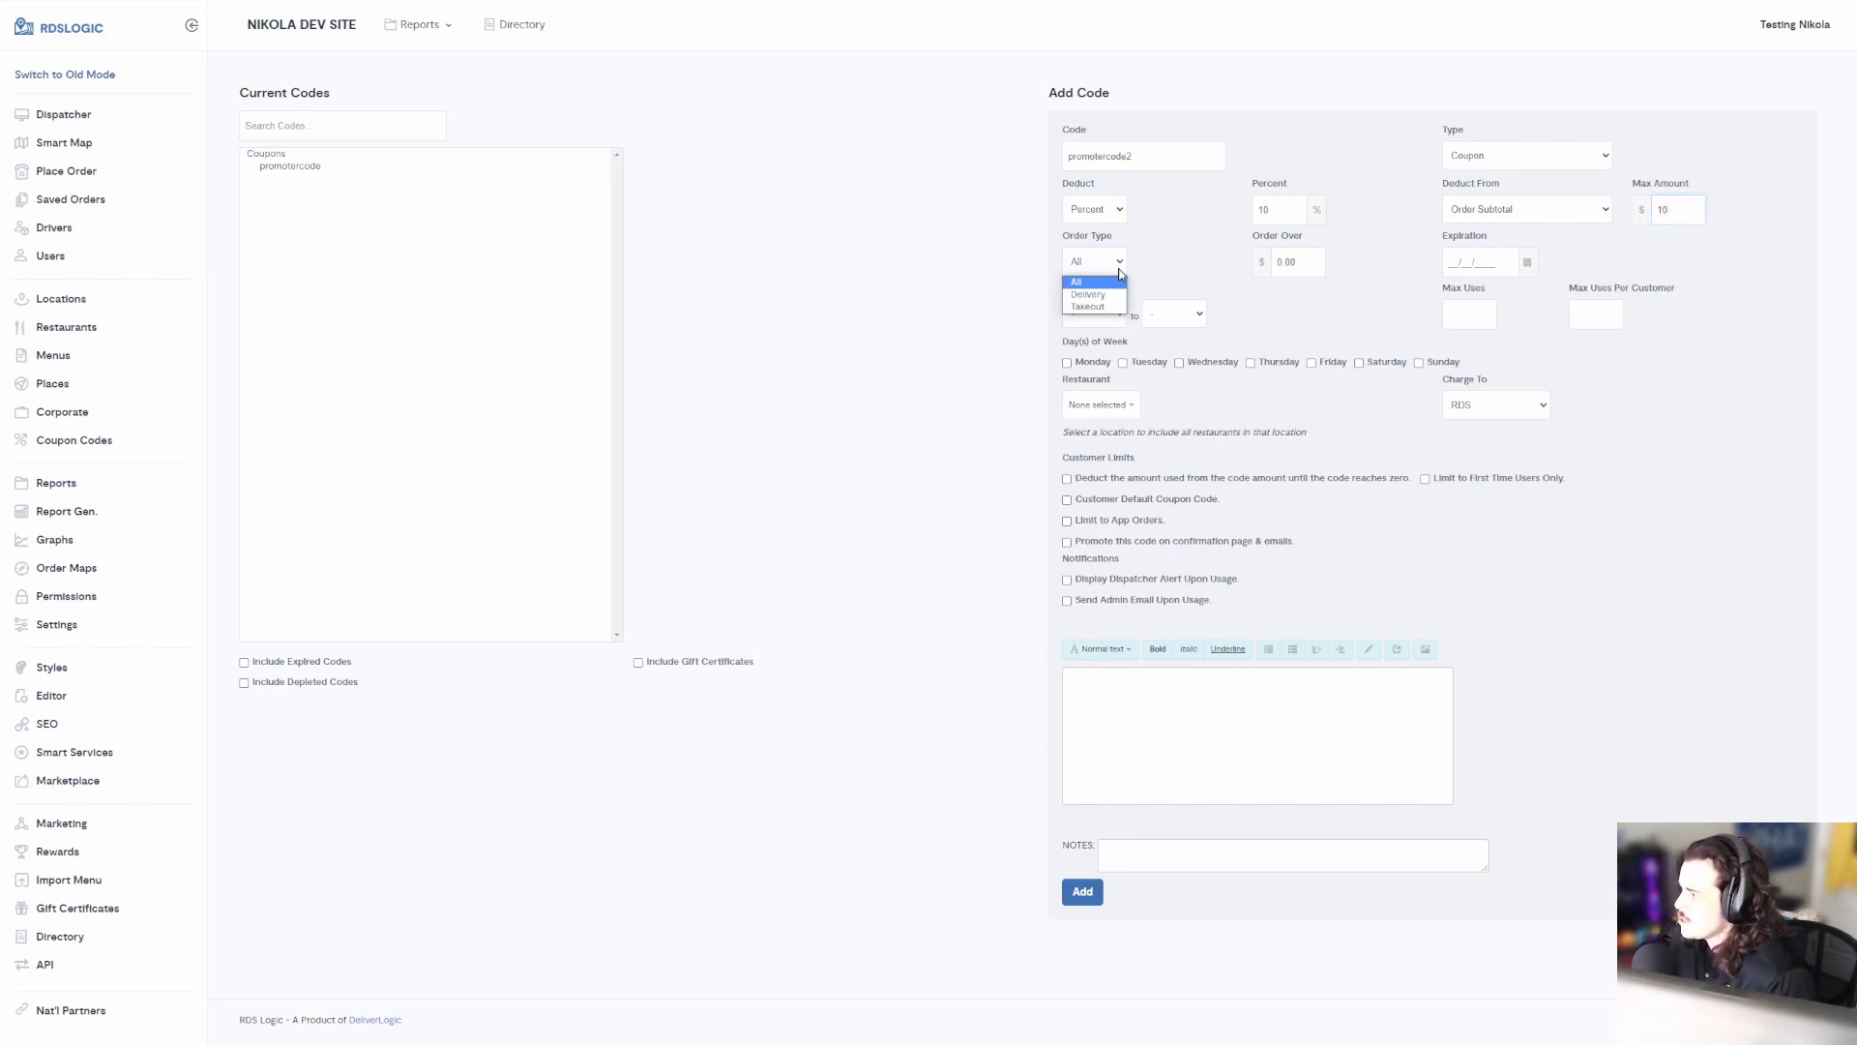
{"action": "left_click", "coordinate": [1121, 271]}
{"action": "left_click", "coordinate": [1121, 271]}
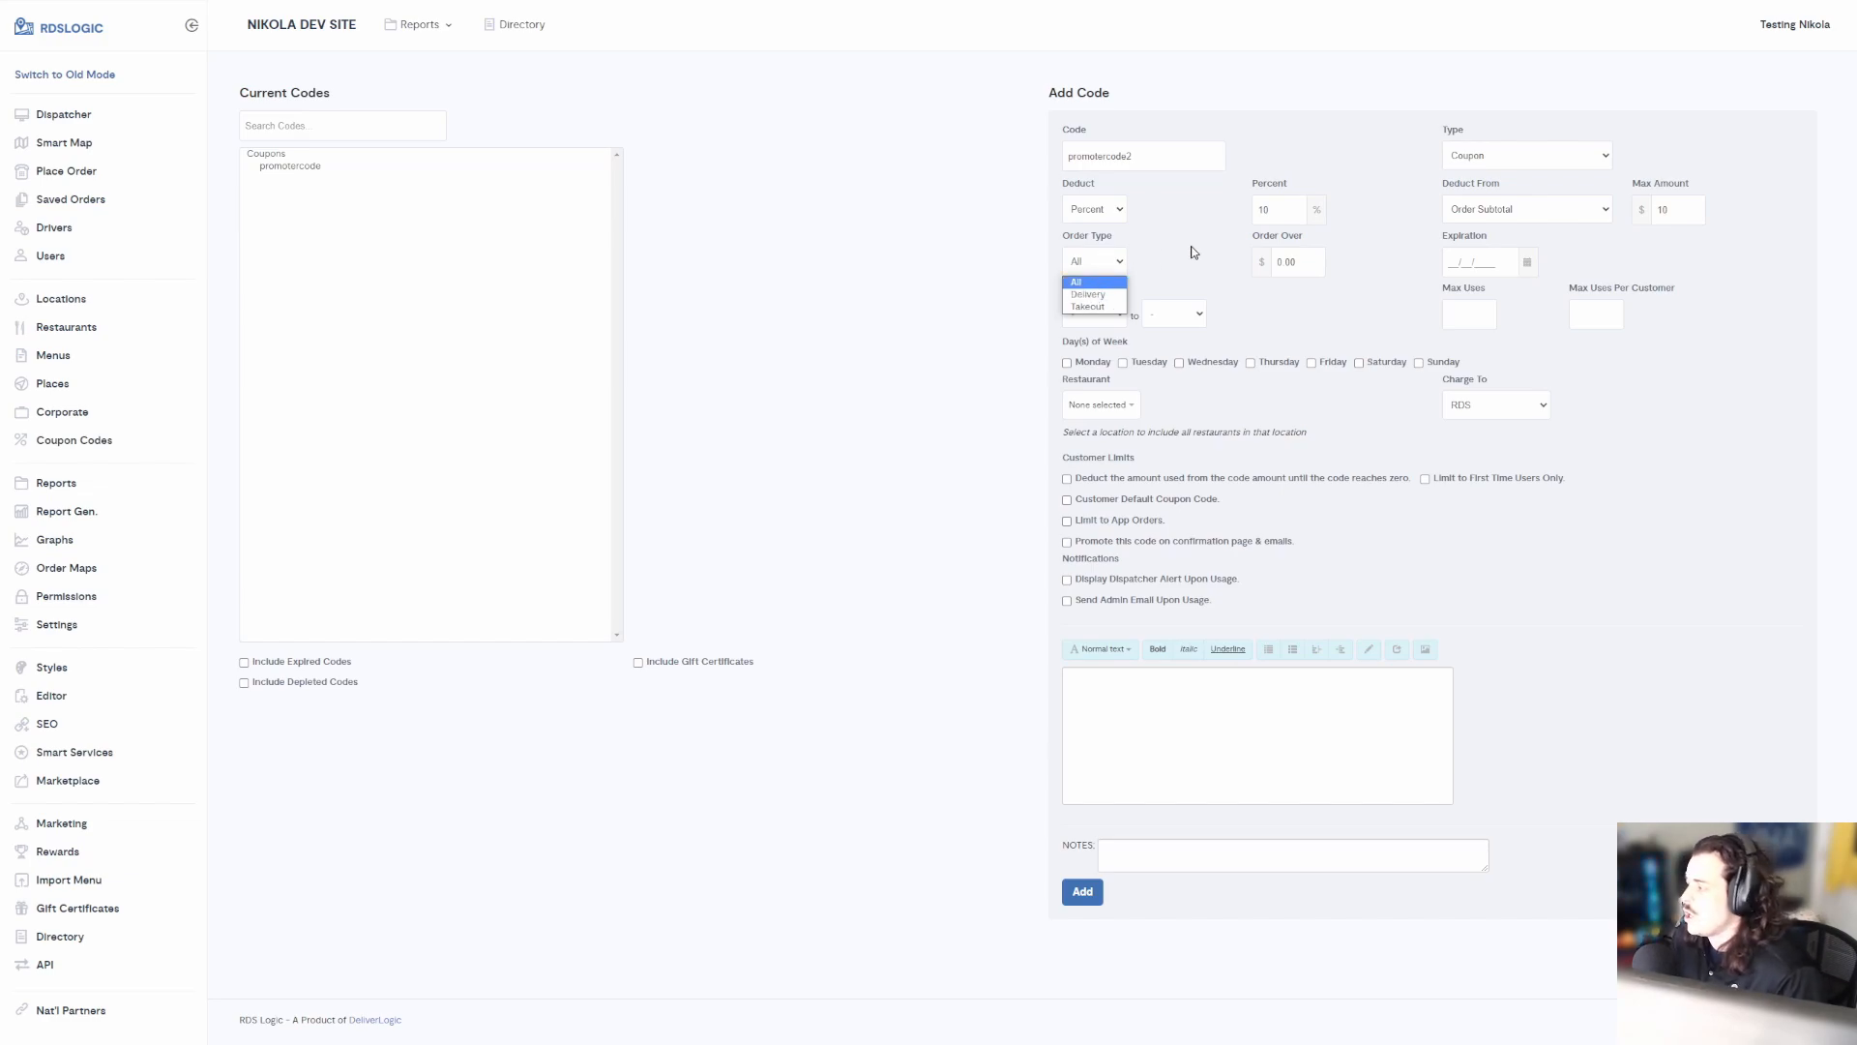
{"action": "left_click", "coordinate": [1225, 273]}
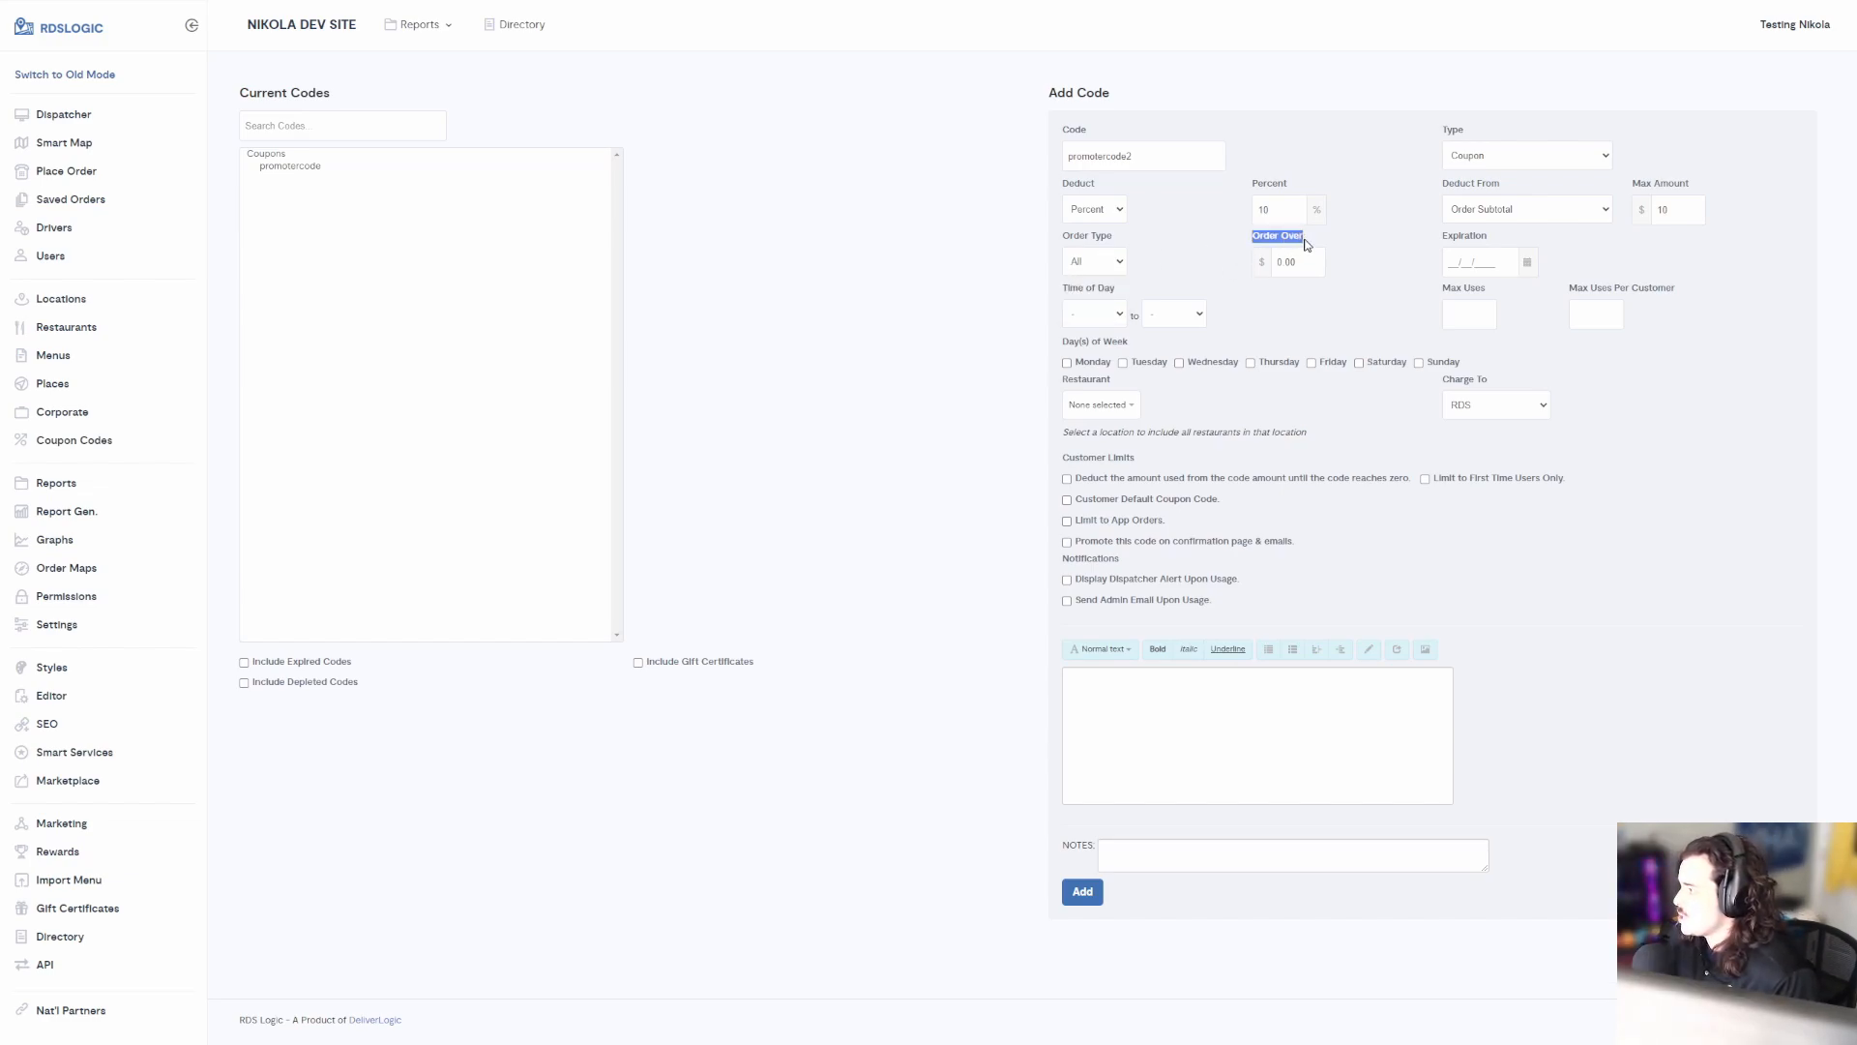
{"action": "key", "text": "Tab"}
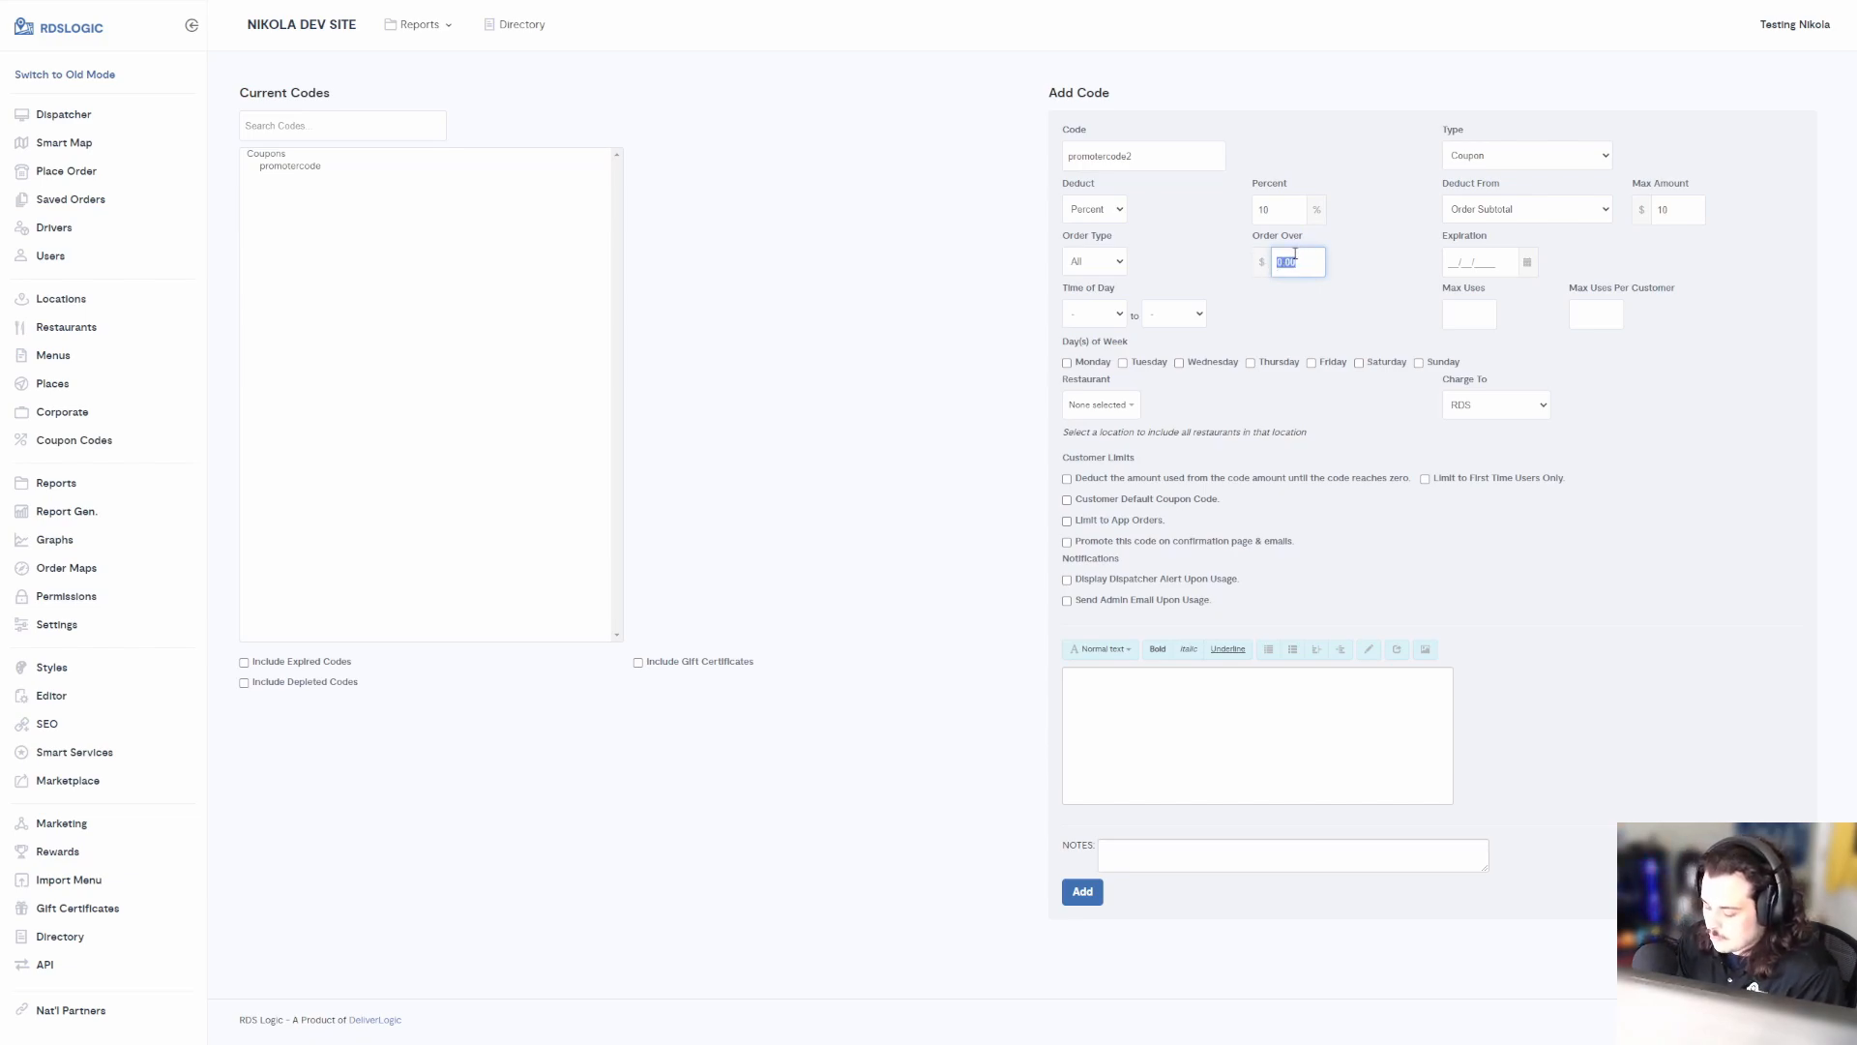
{"action": "type", "text": "20"}
{"action": "left_click_drag", "start_coordinate": [1302, 268], "coordinate": [1249, 263]}
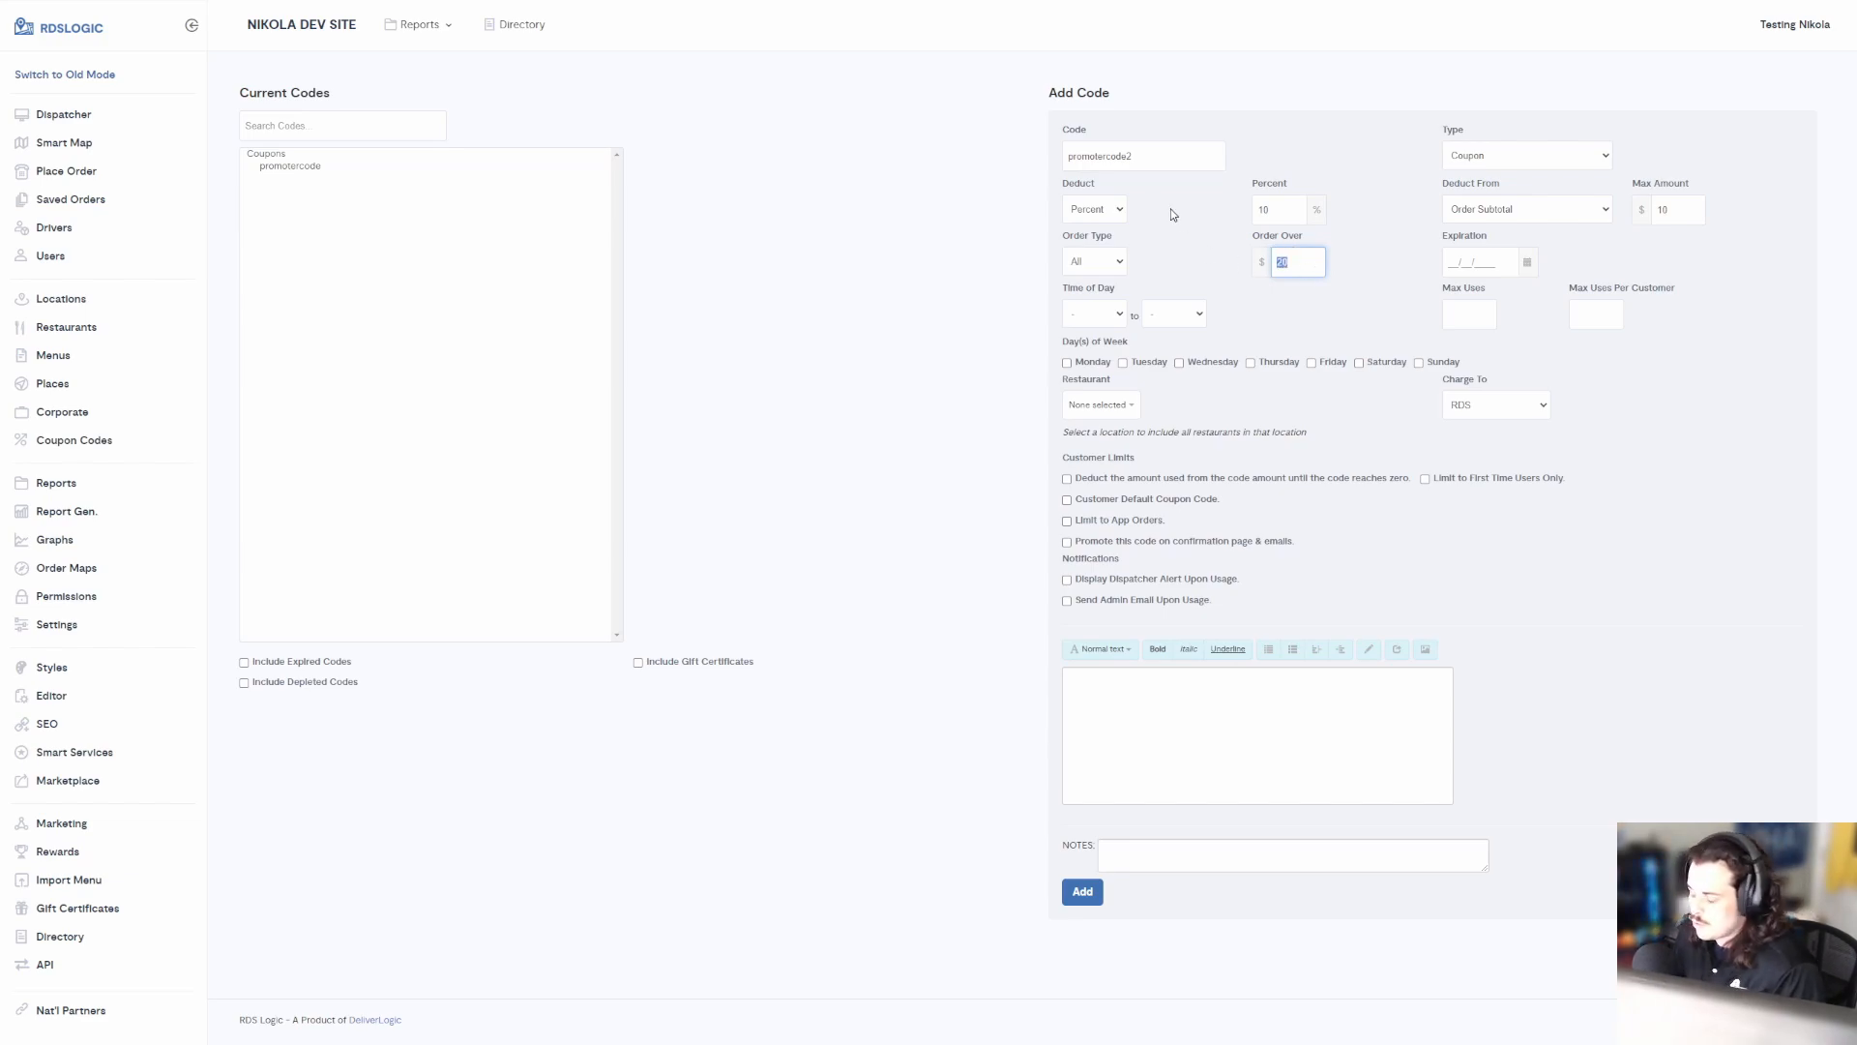
{"action": "key", "text": "BackSpace"}
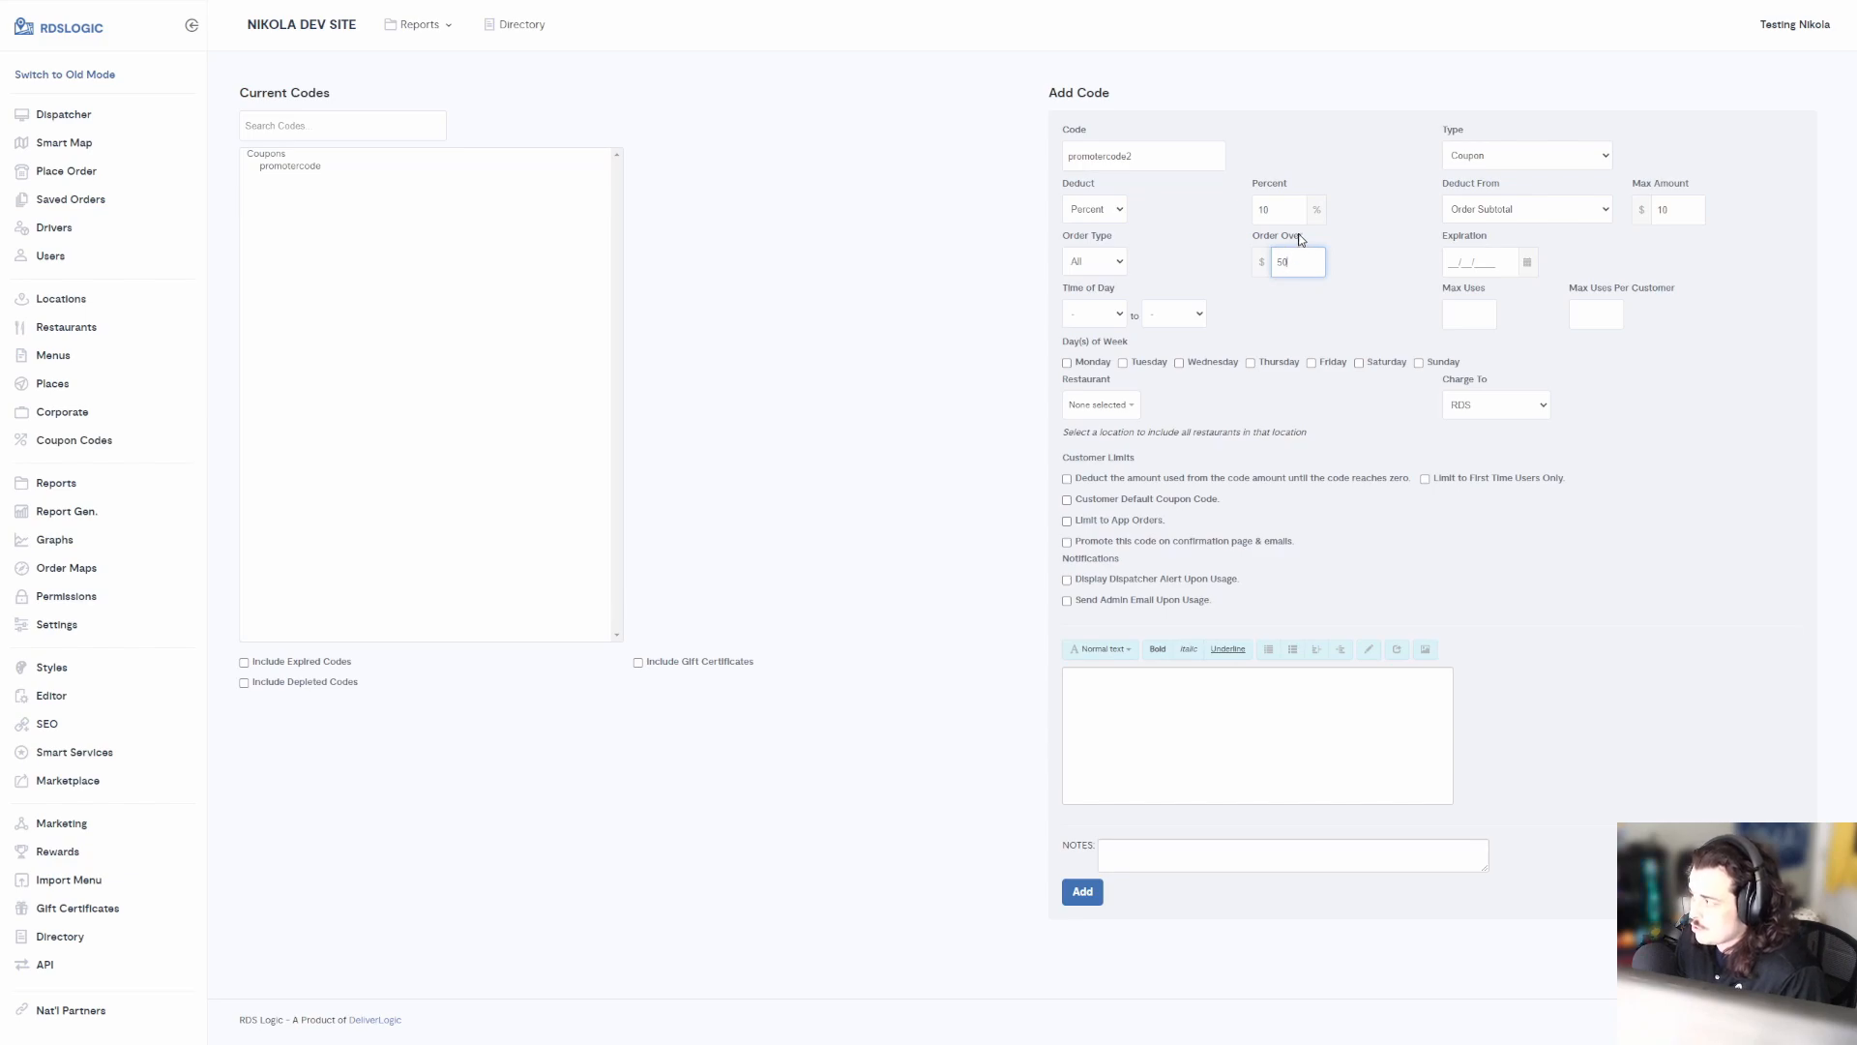
Re-enter 10 as the maximum discount amount
{"action": "left_click", "coordinate": [1273, 208]}
{"action": "left_click", "coordinate": [1250, 200]}
{"action": "left_click", "coordinate": [1663, 210]}
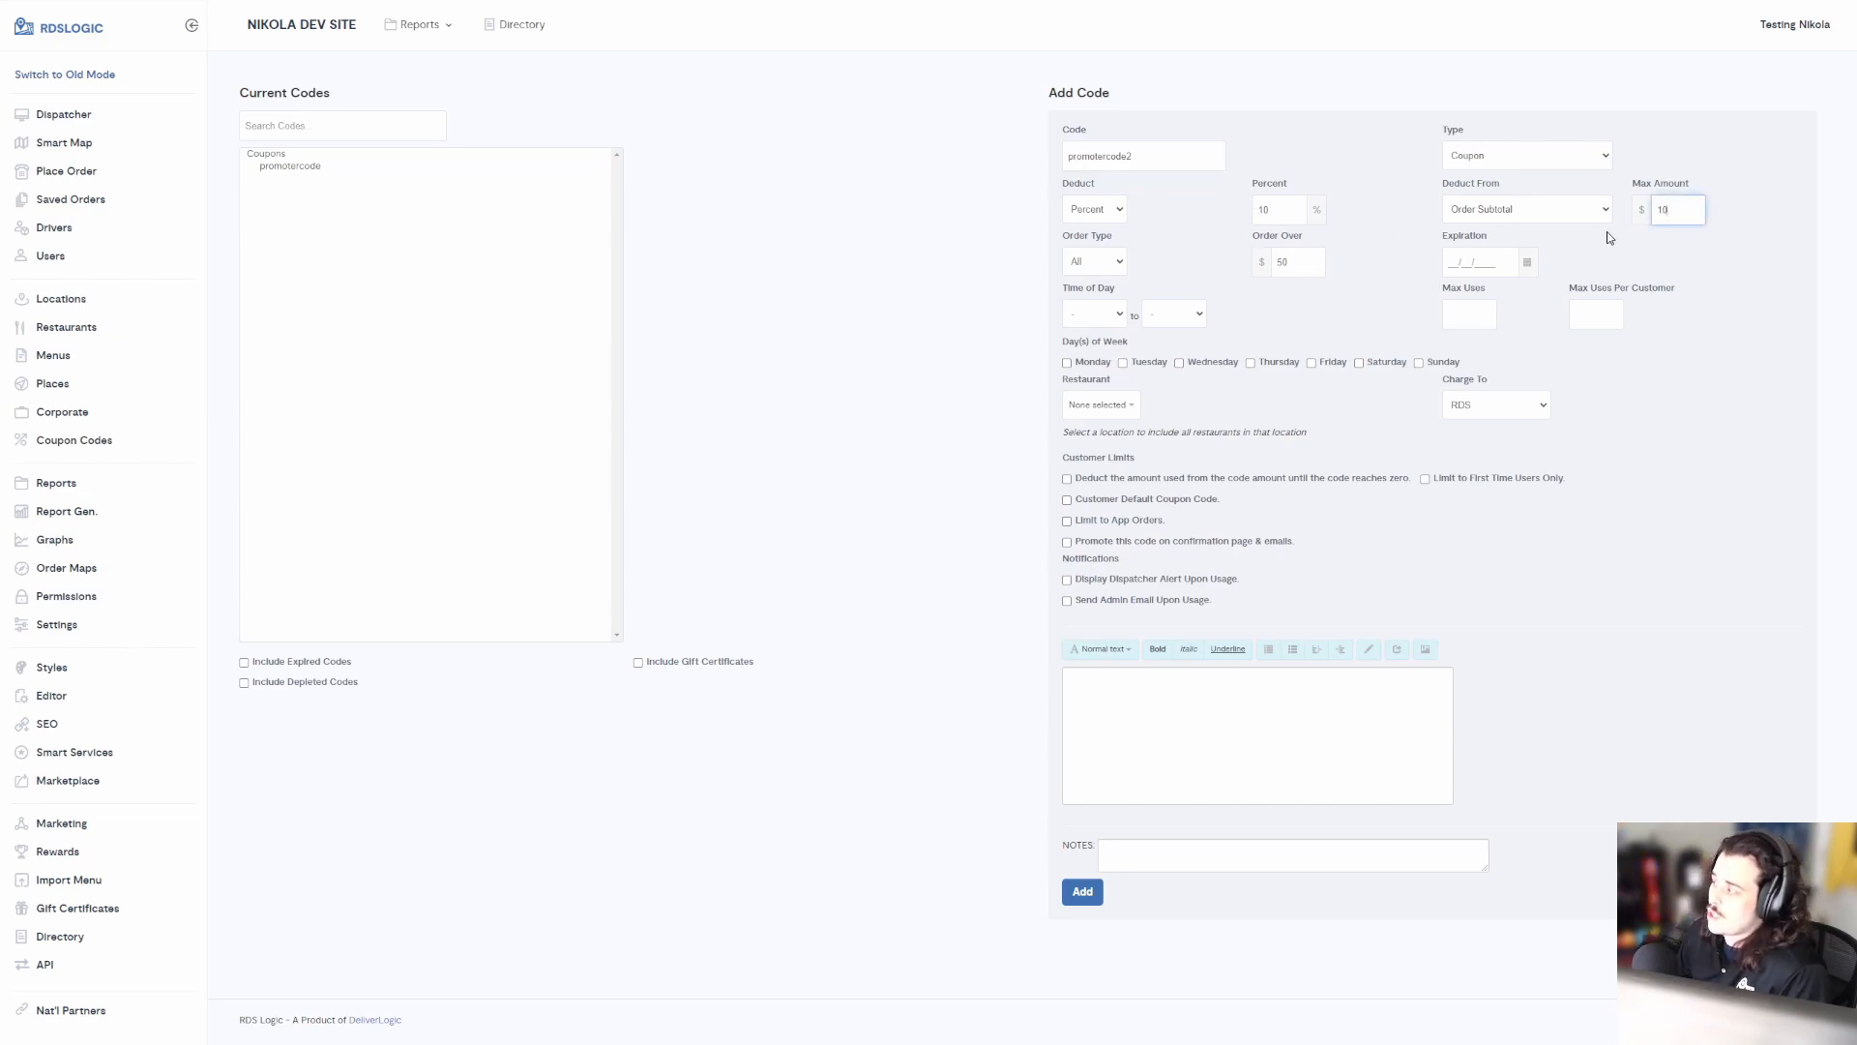
{"action": "double_click", "coordinate": [1661, 210]}
{"action": "type", "text": "10"}
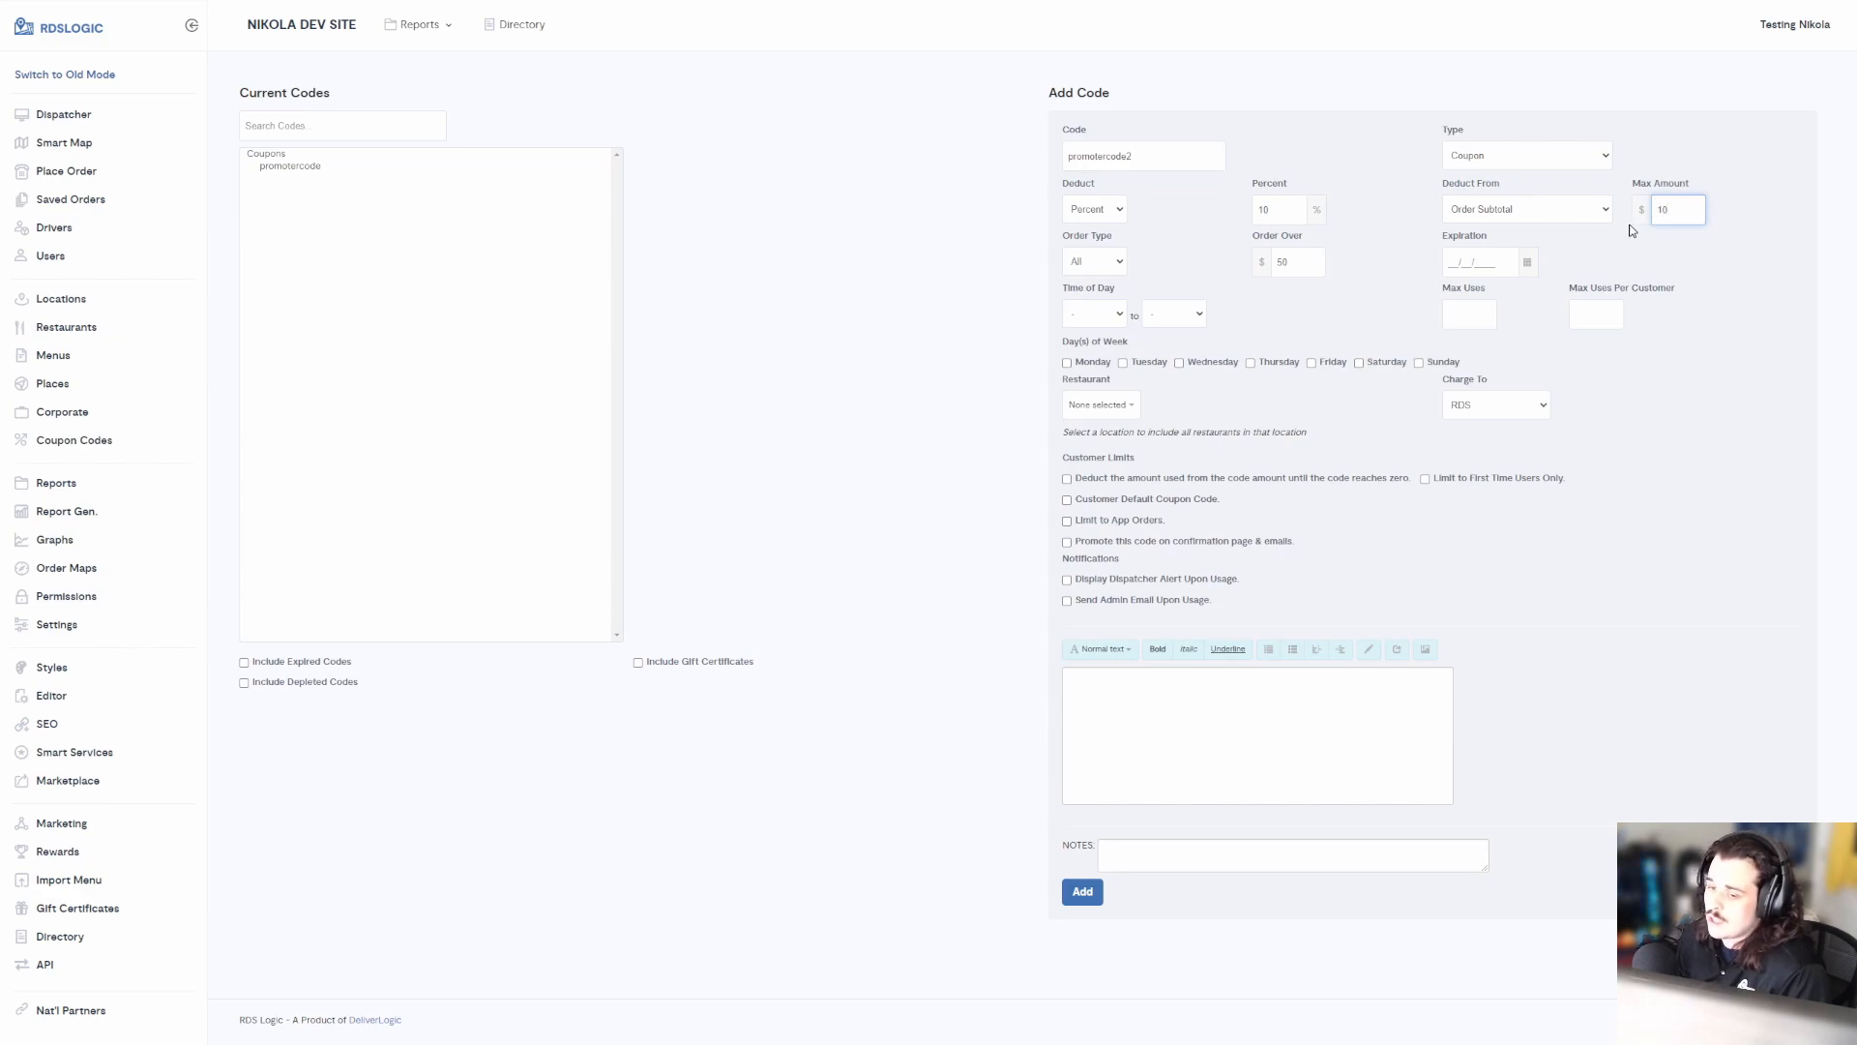
{"action": "left_click", "coordinate": [1469, 260]}
Limit promotercode2 to first-time users, leave Restaurant at None, and add note 'Promoter for Tester 2'
{"action": "left_click", "coordinate": [1397, 247]}
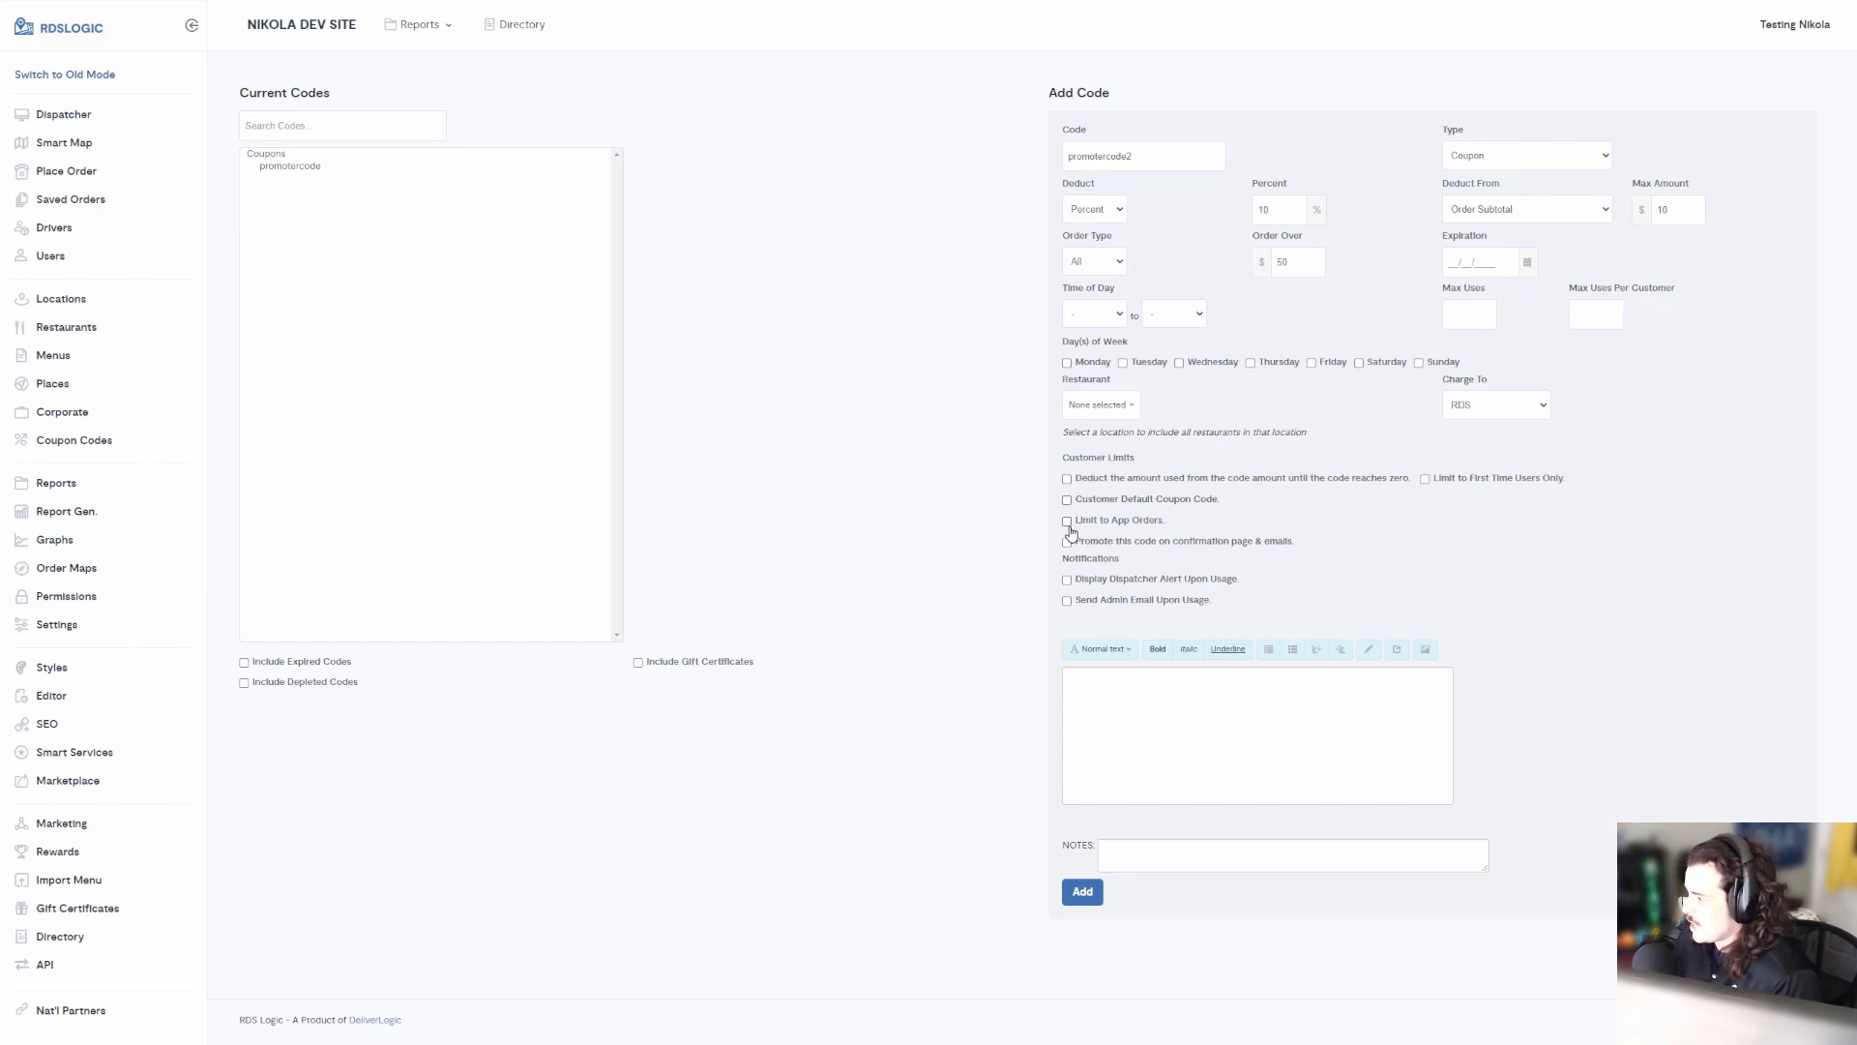
{"action": "left_click", "coordinate": [1427, 479]}
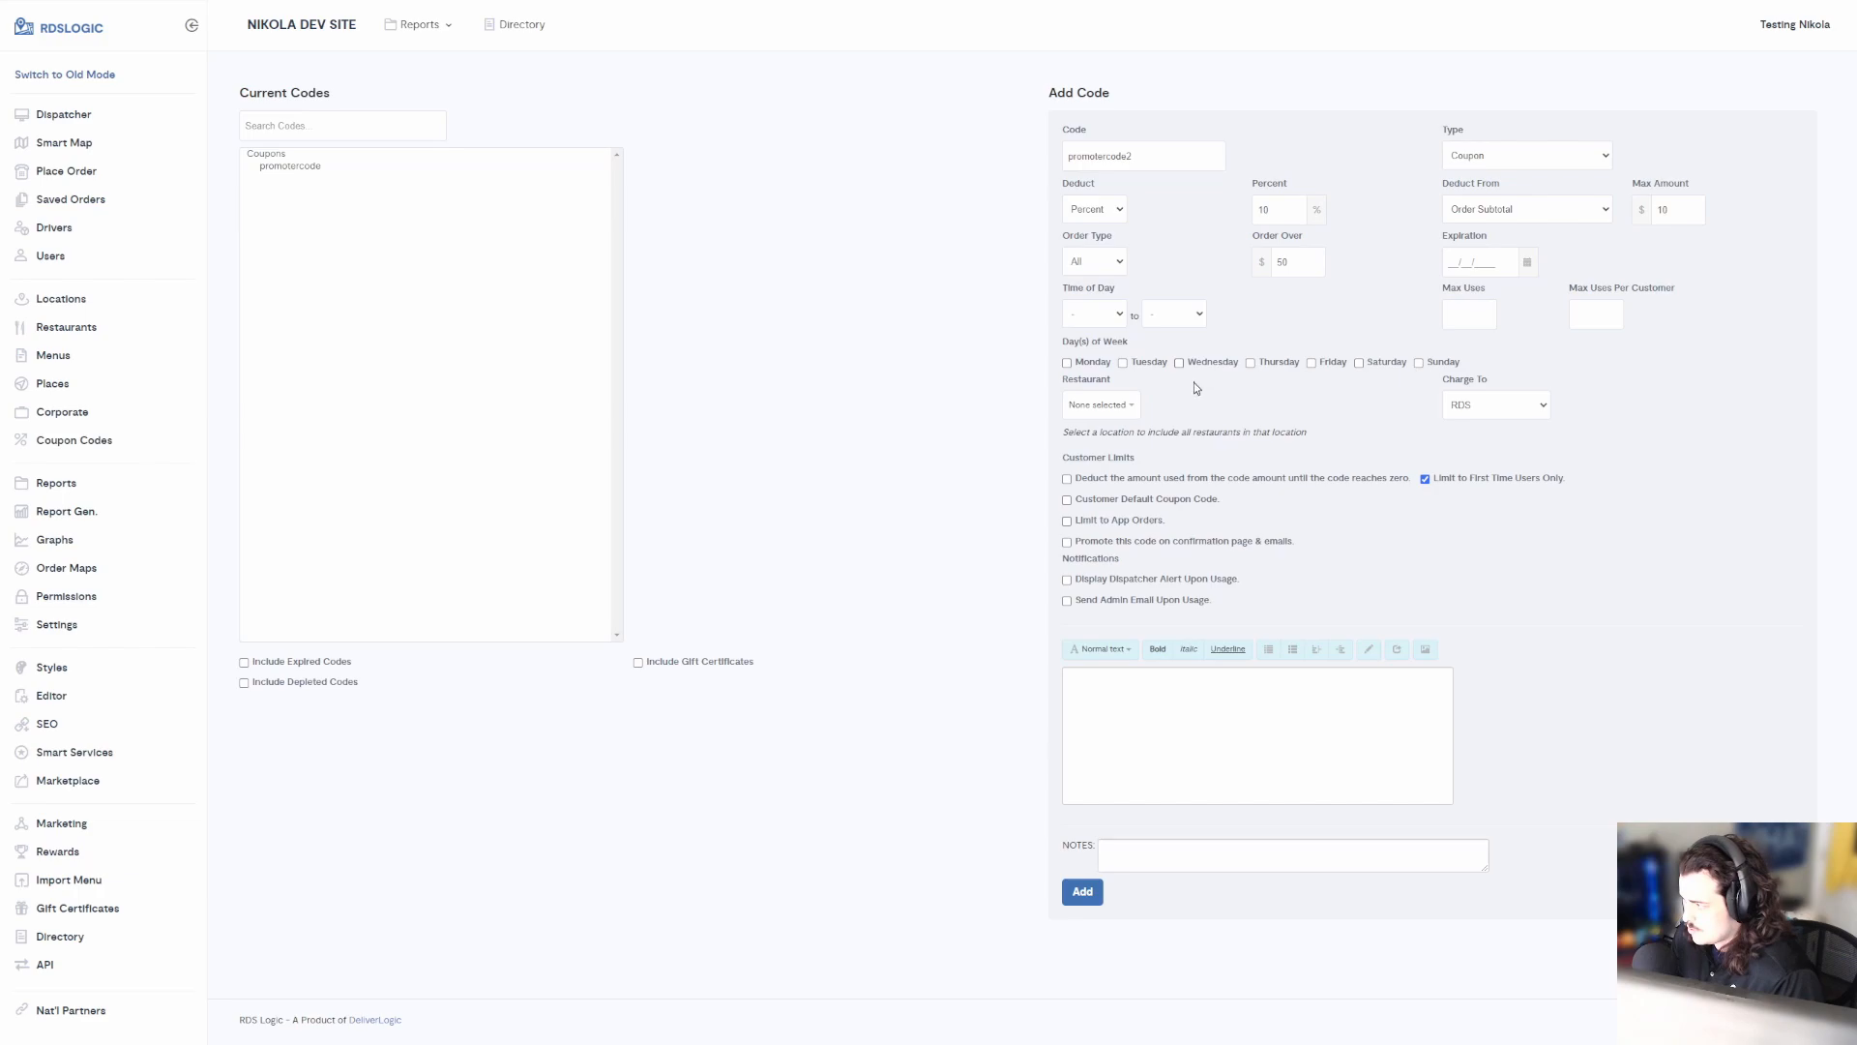
{"action": "left_click", "coordinate": [1105, 405]}
{"action": "left_click", "coordinate": [1128, 402]}
{"action": "left_click", "coordinate": [1128, 402]}
{"action": "left_click", "coordinate": [1108, 404]}
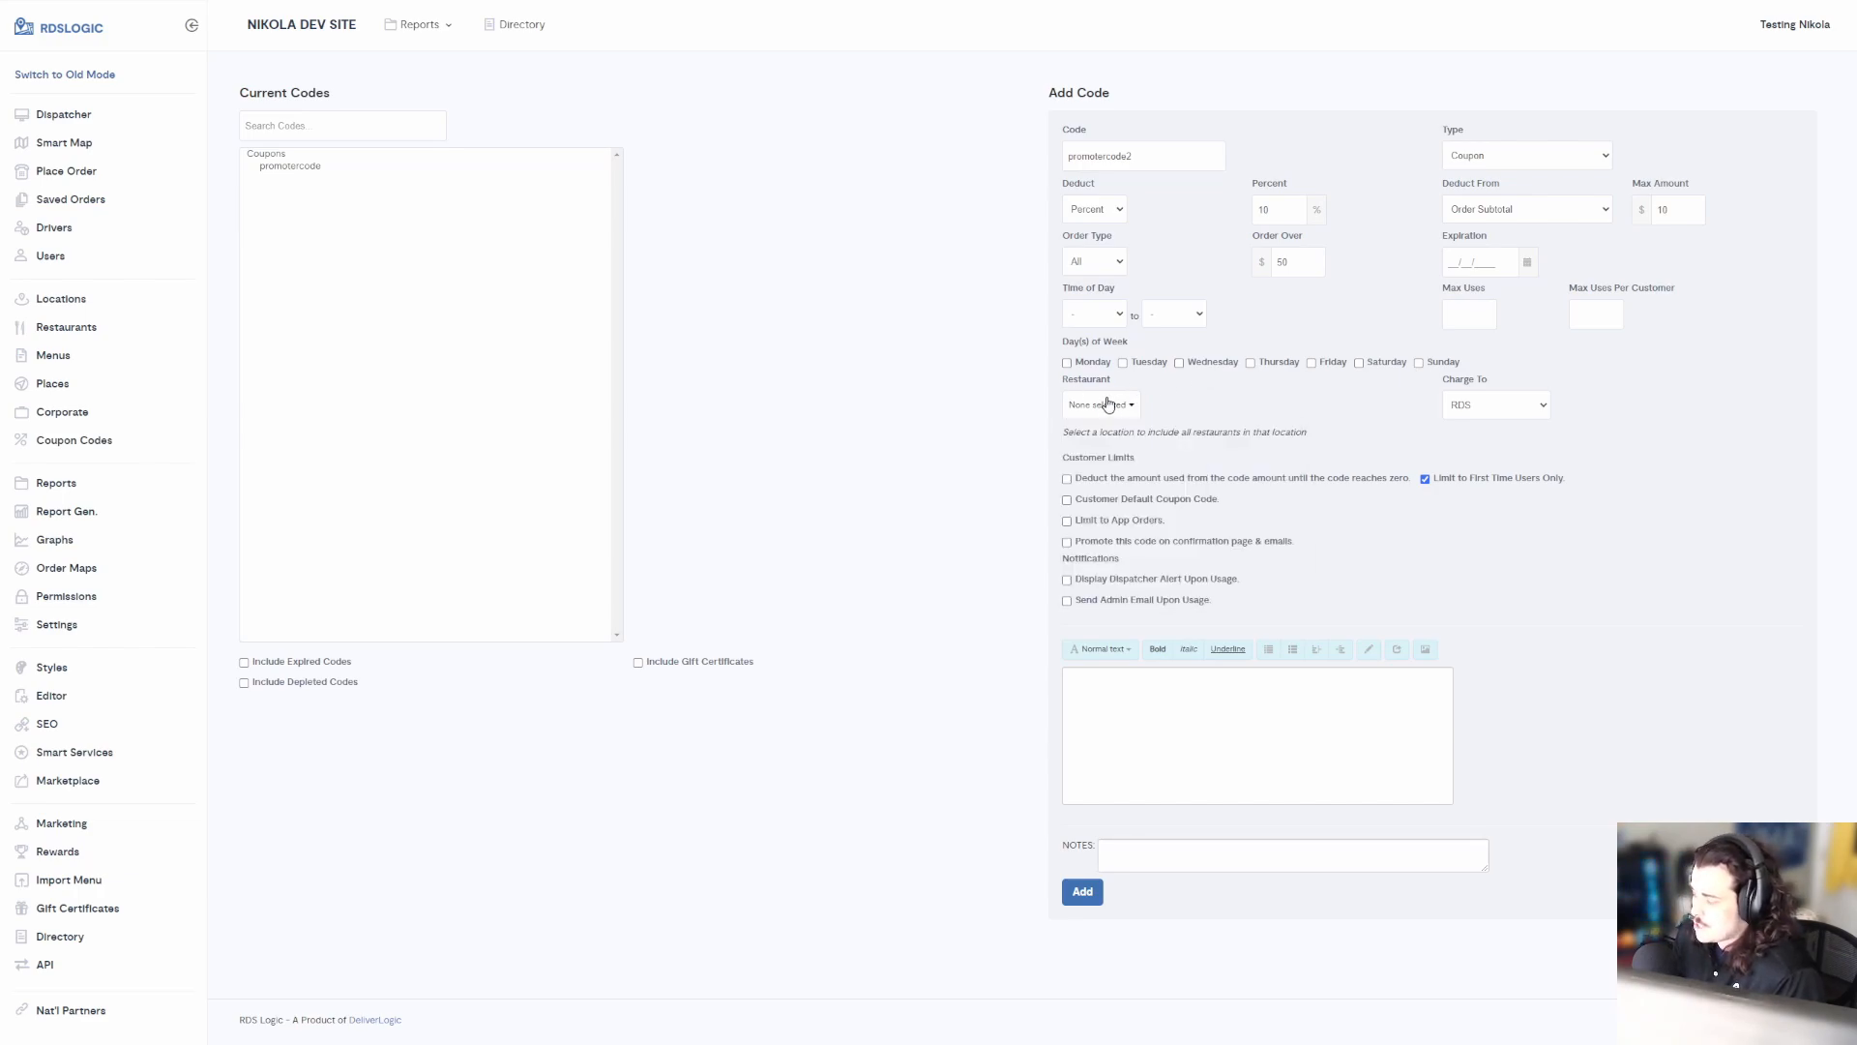
{"action": "left_click", "coordinate": [1146, 871]}
{"action": "type", "text": "Promoter for"}
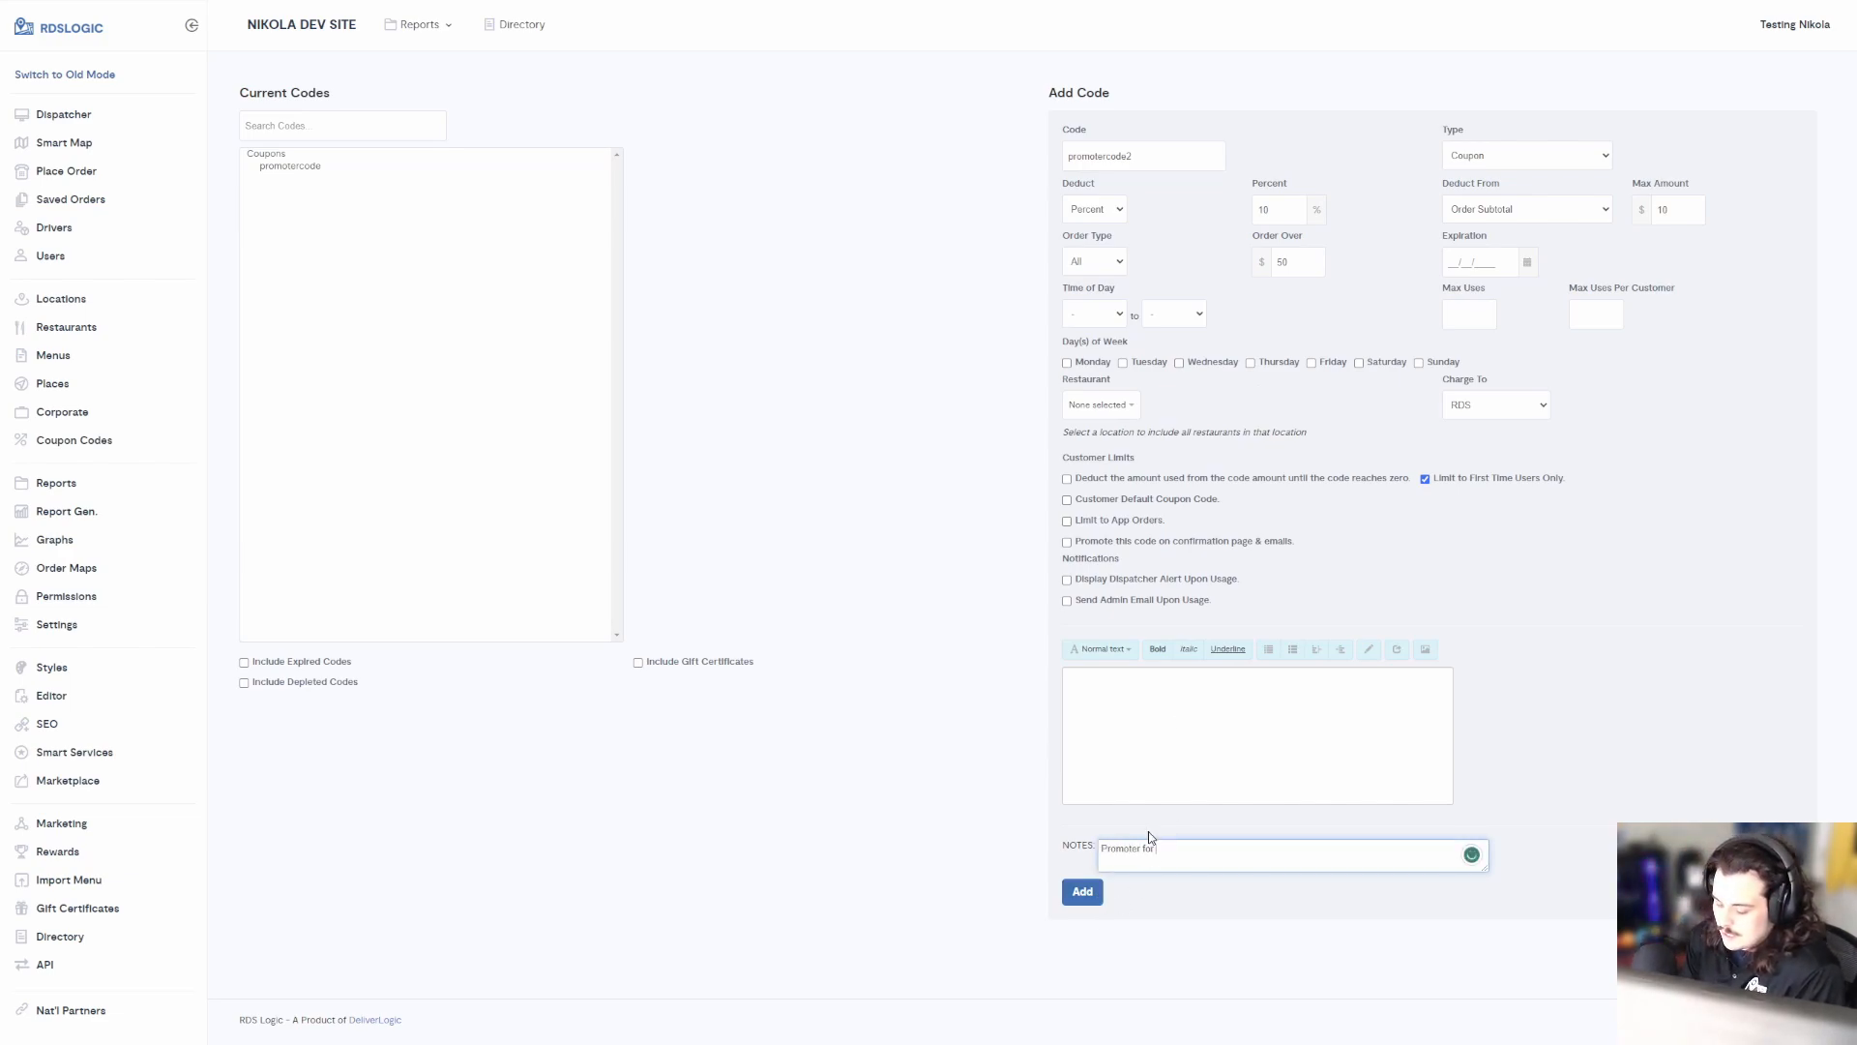
{"action": "type", "text": " Tester 2"}
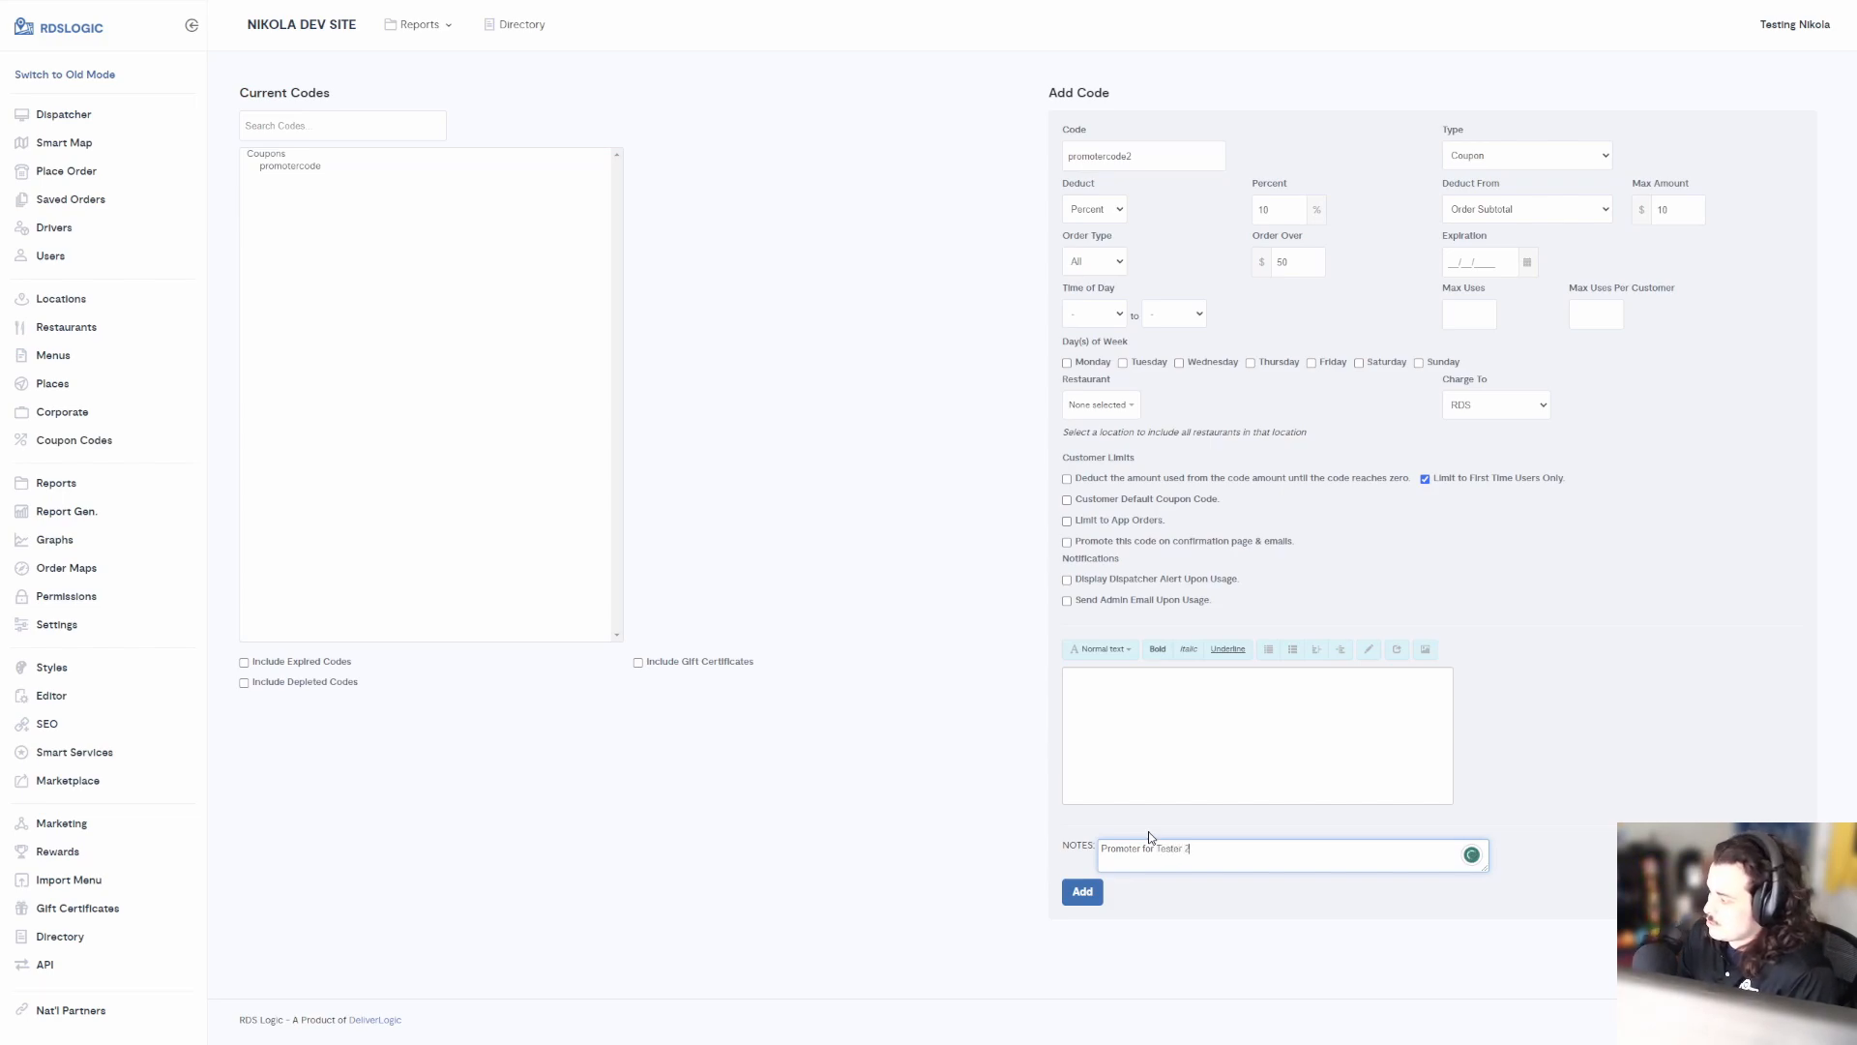
Save promotercode2, then return to the Promoters page and reload it
{"action": "left_click", "coordinate": [1082, 891]}
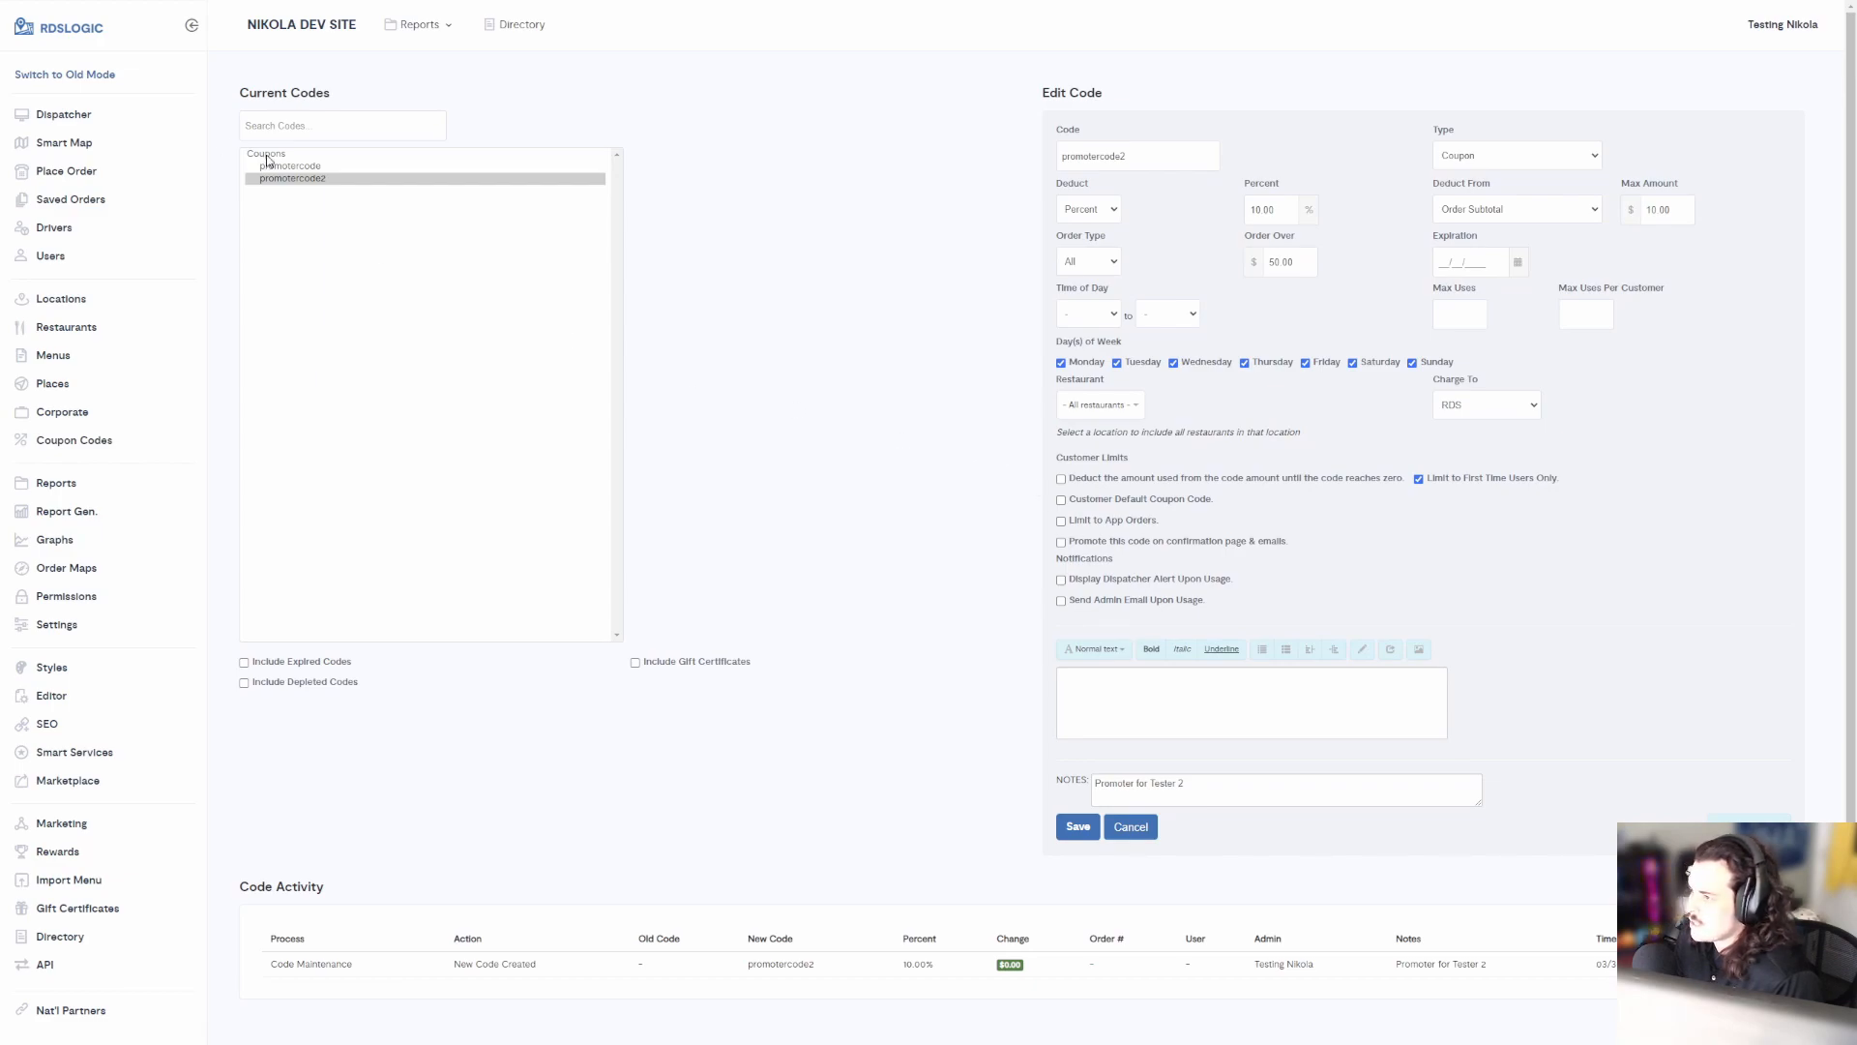
{"action": "key", "text": "ctrl+Tab"}
{"action": "left_click", "coordinate": [1184, 278]}
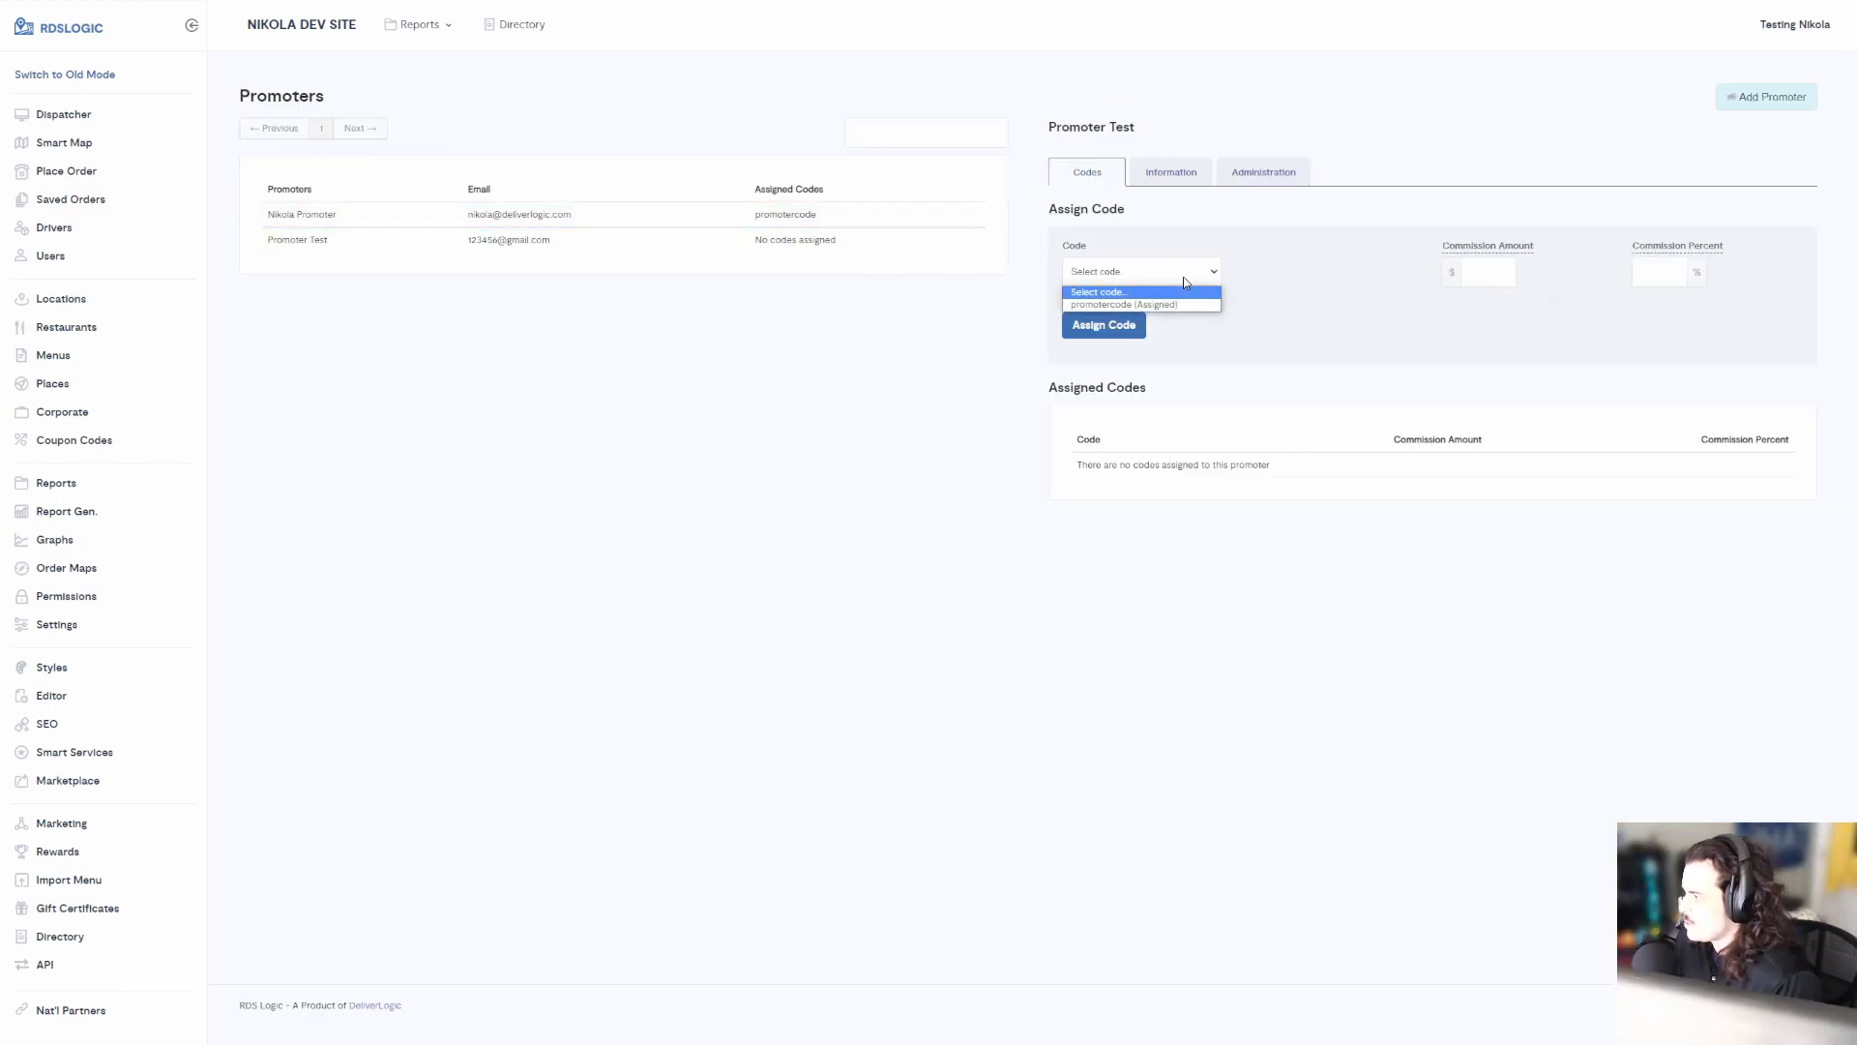
{"action": "left_click", "coordinate": [1148, 270]}
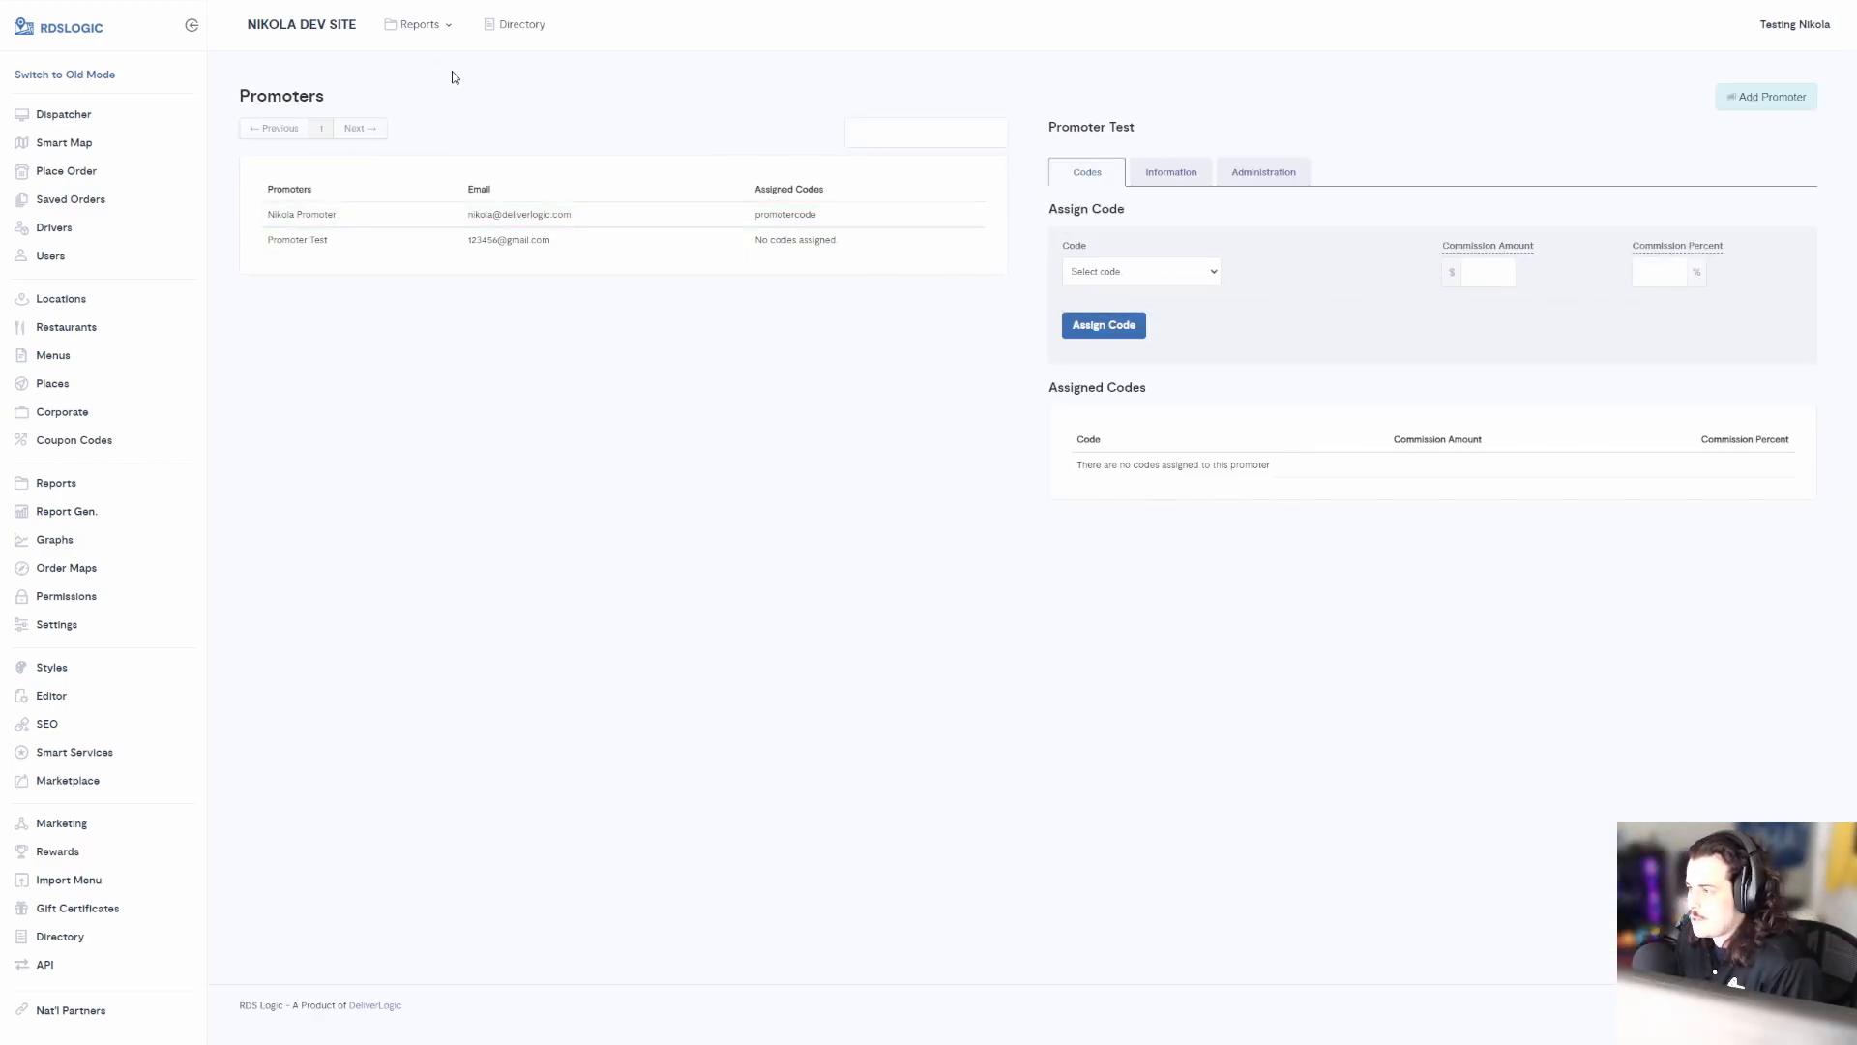
{"action": "key", "text": "F5"}
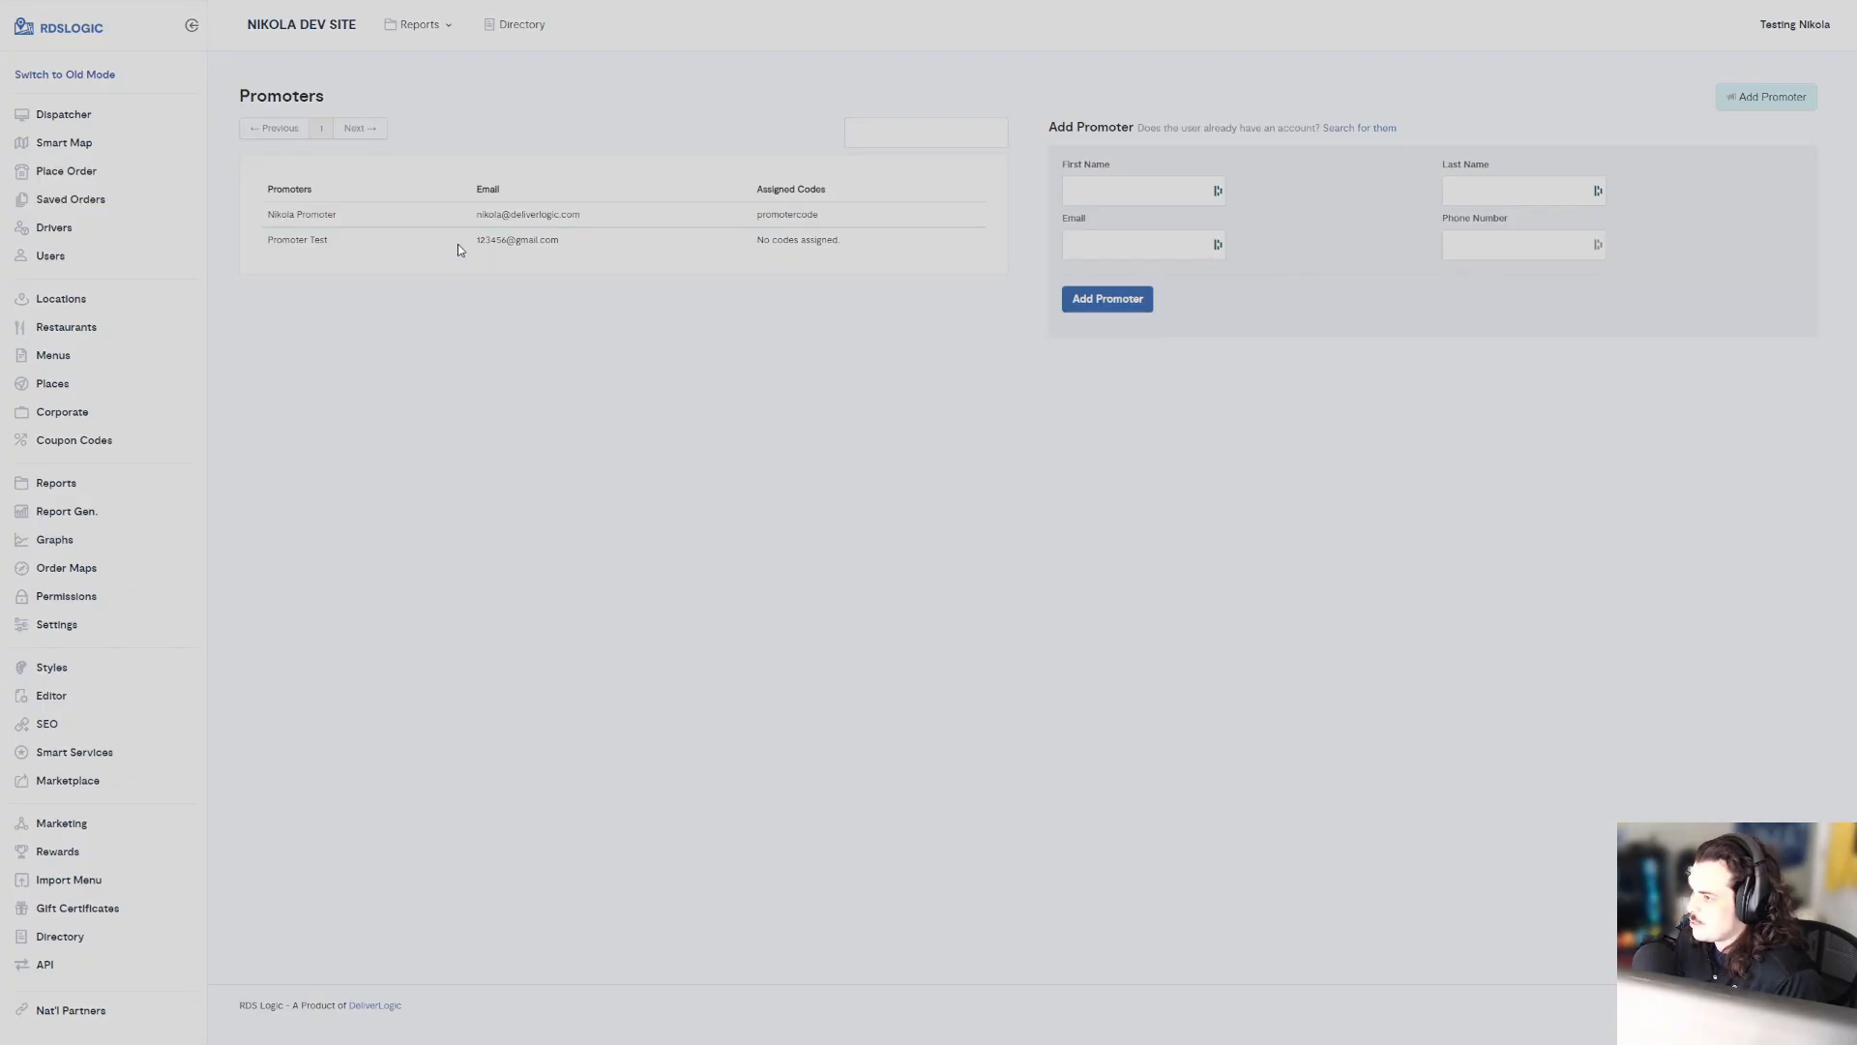
Select promotercode2 as the code for Promoter Test
{"action": "left_click", "coordinate": [457, 243]}
{"action": "left_click", "coordinate": [1143, 275]}
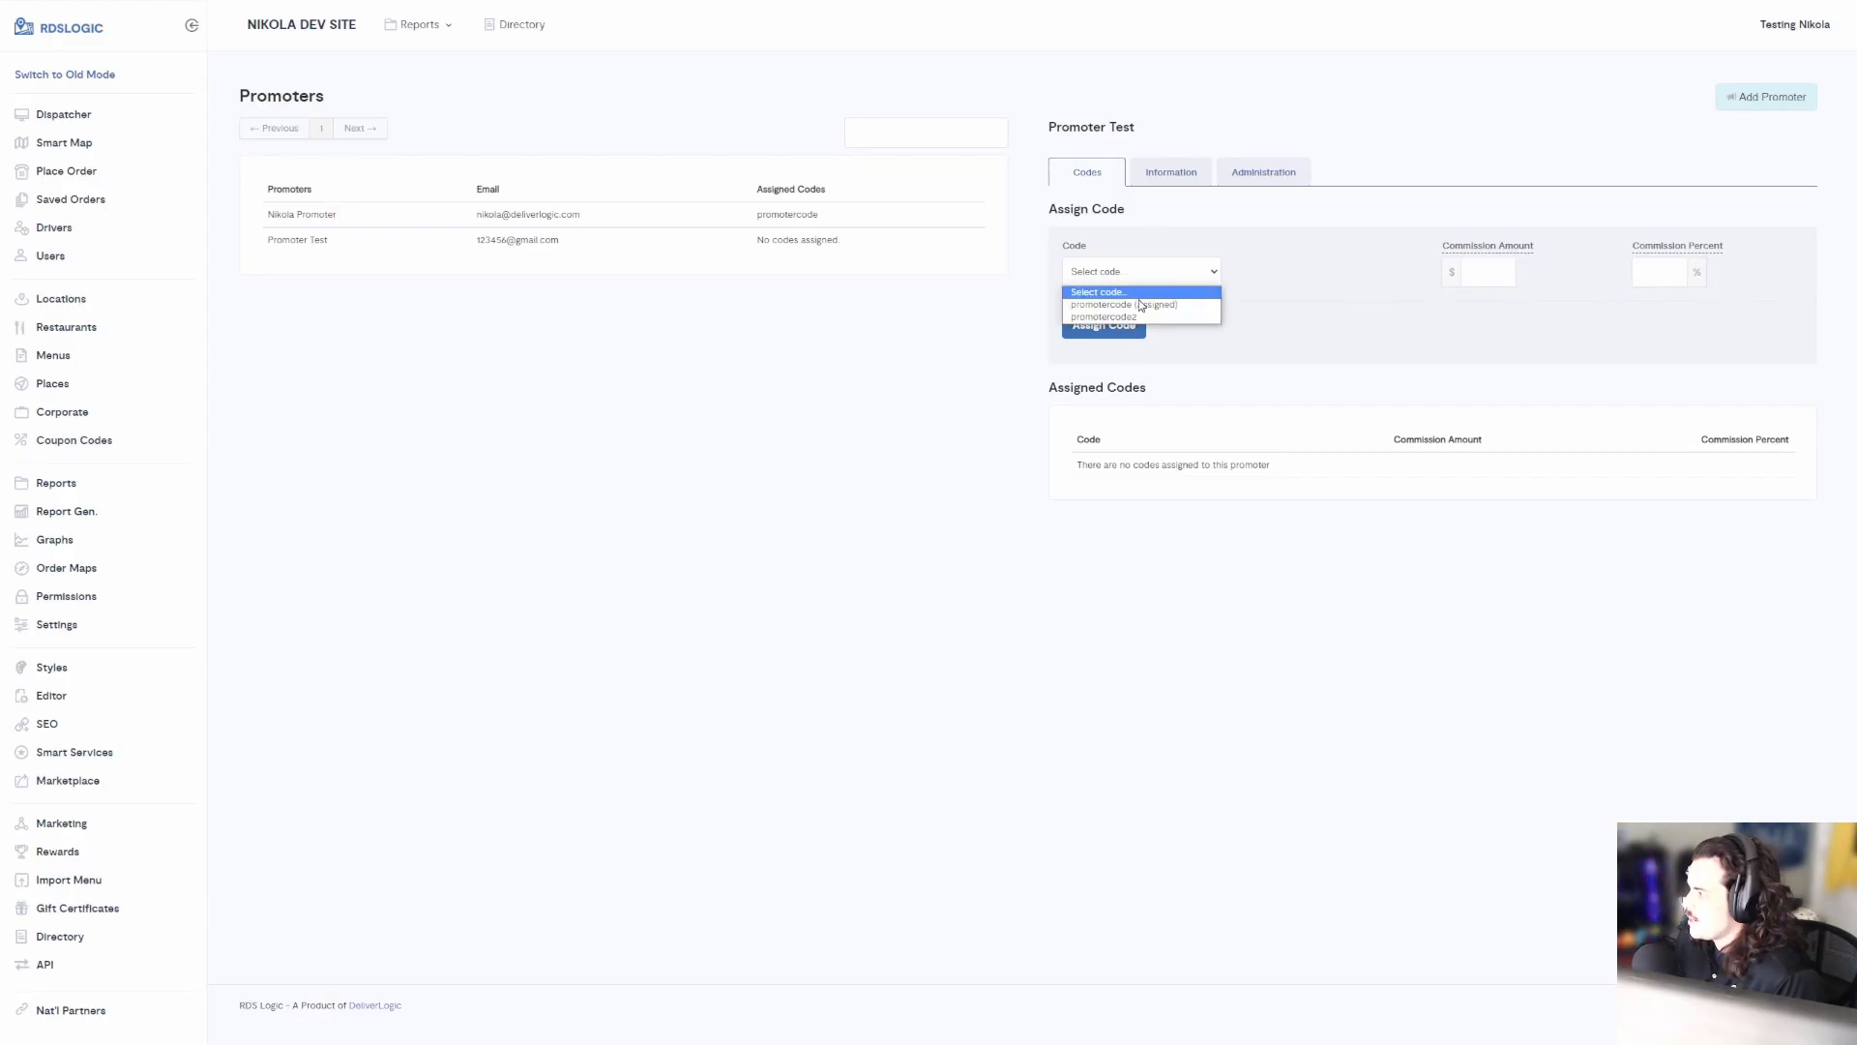
{"action": "left_click", "coordinate": [1072, 318]}
{"action": "mouse_move", "coordinate": [1487, 256]}
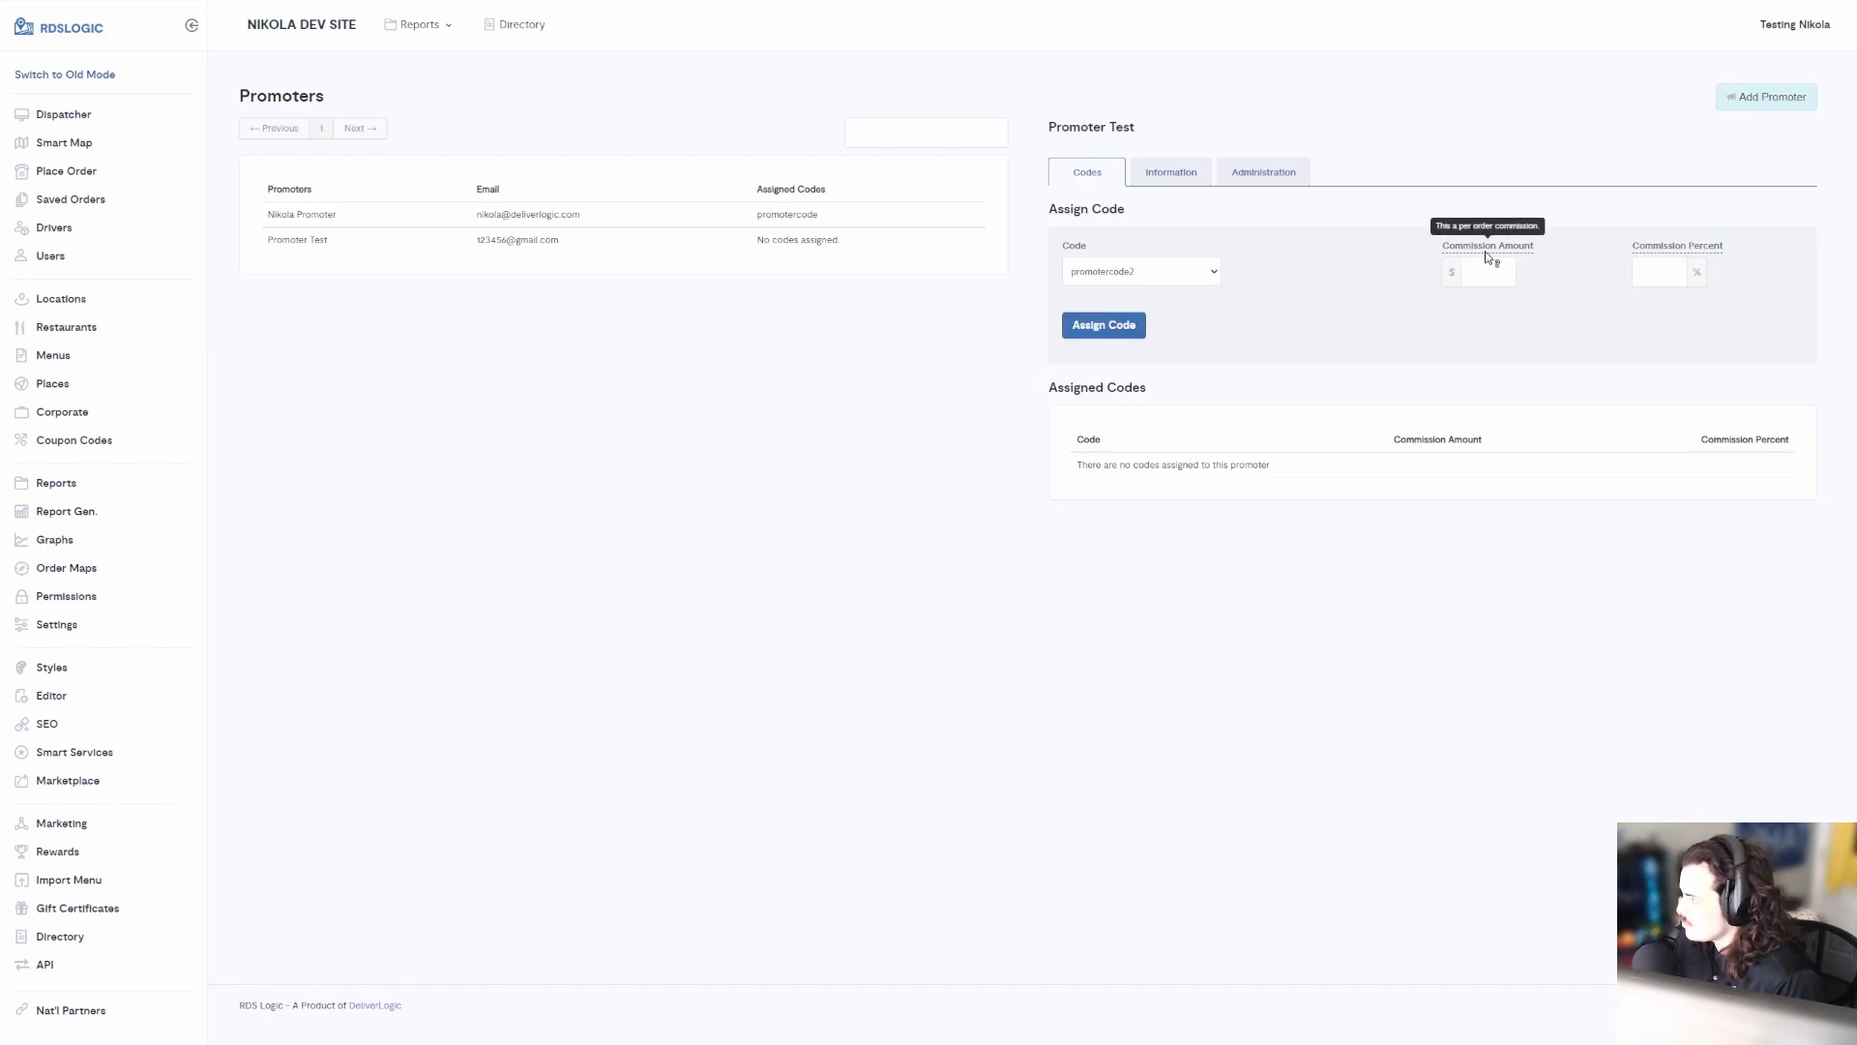
{"action": "mouse_move", "coordinate": [1666, 249]}
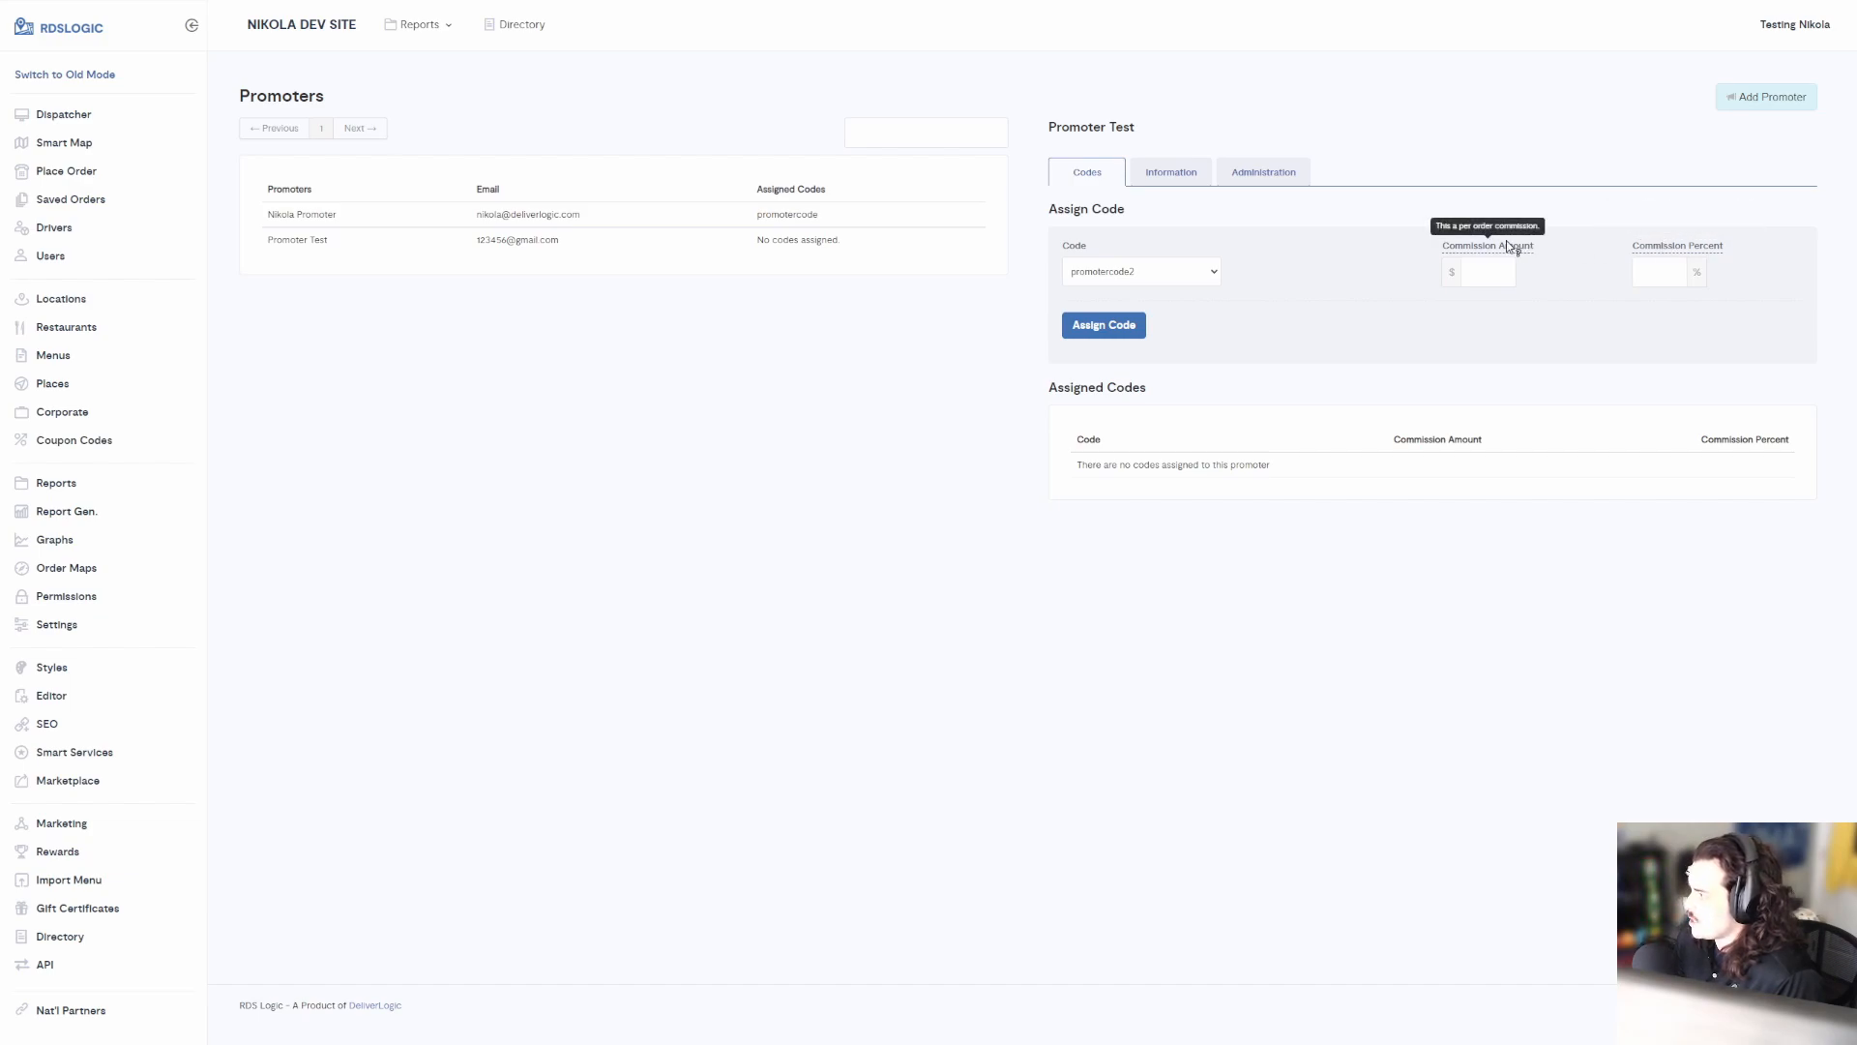
{"action": "left_click_drag", "start_coordinate": [1432, 238], "coordinate": [1710, 299]}
{"action": "left_click", "coordinate": [1729, 298]}
{"action": "left_click_drag", "start_coordinate": [1448, 253], "coordinate": [1720, 294]}
{"action": "left_click", "coordinate": [1739, 297]}
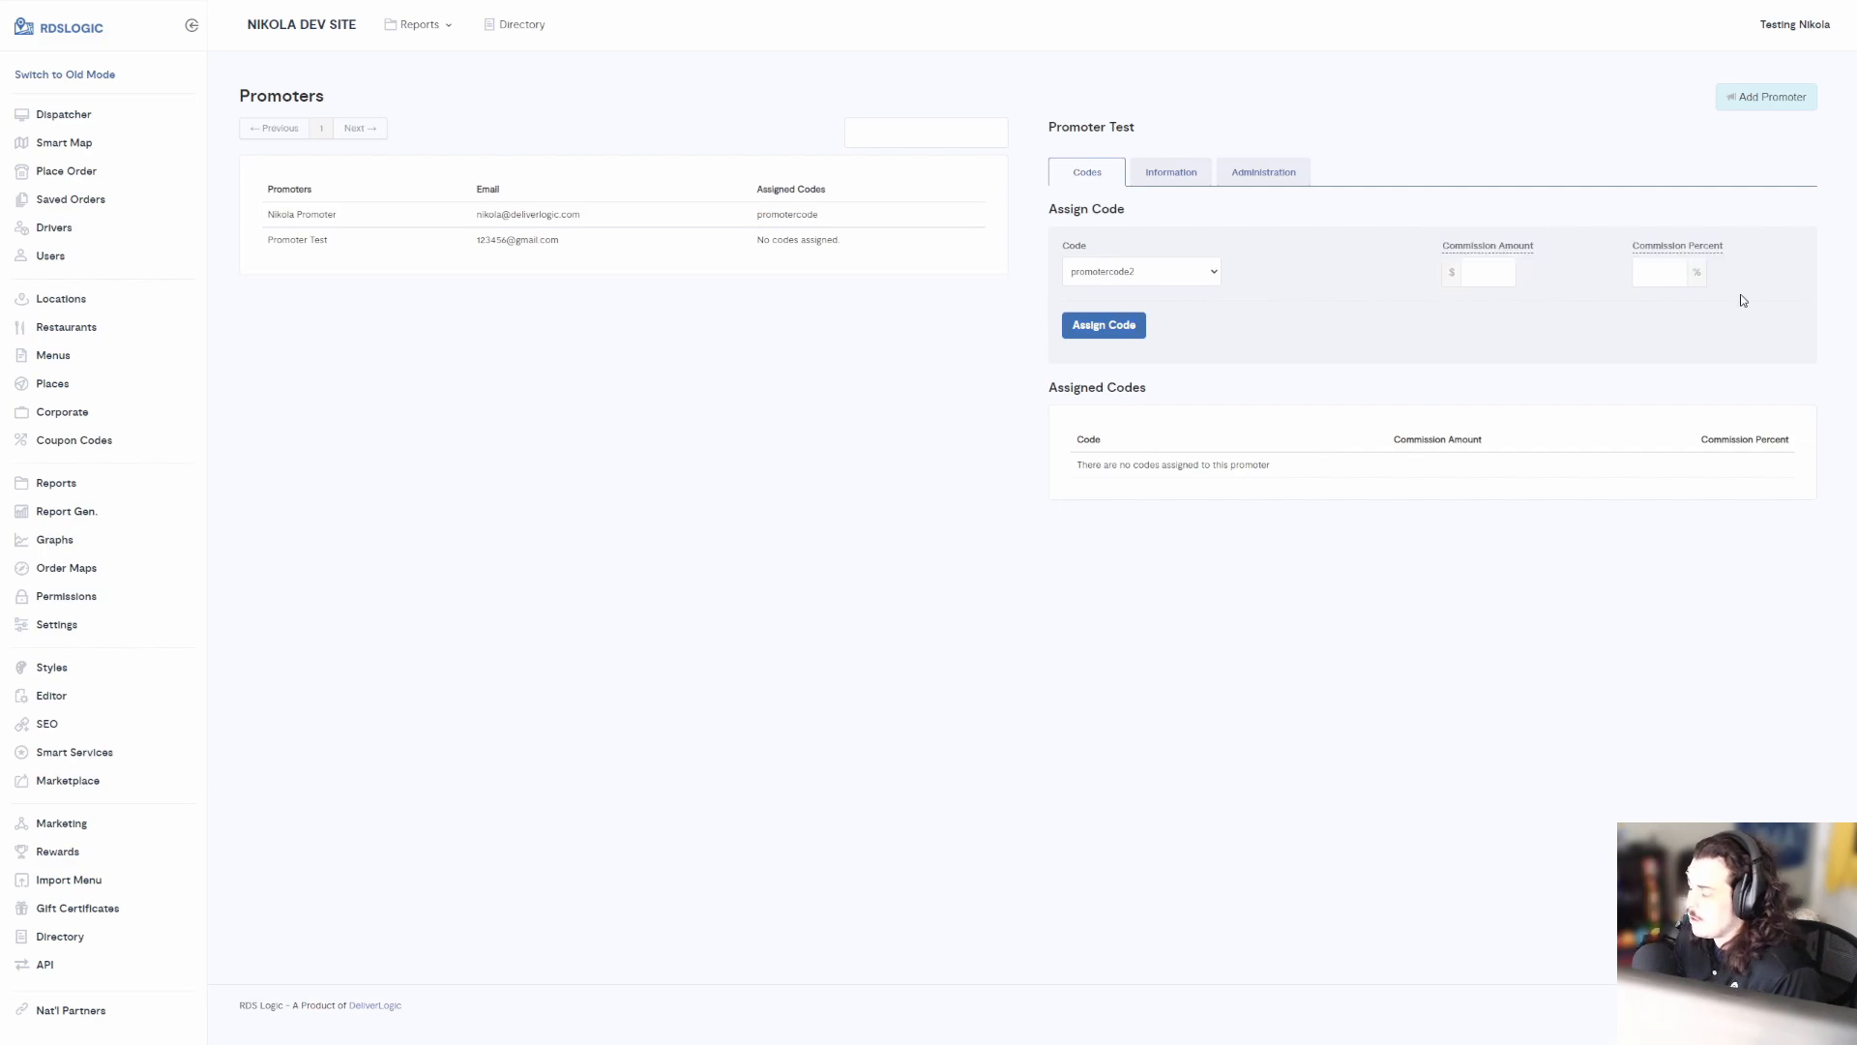
Leave commission amount at $0.00, set commission percent to 15, and assign the code
{"action": "left_click", "coordinate": [1478, 275]}
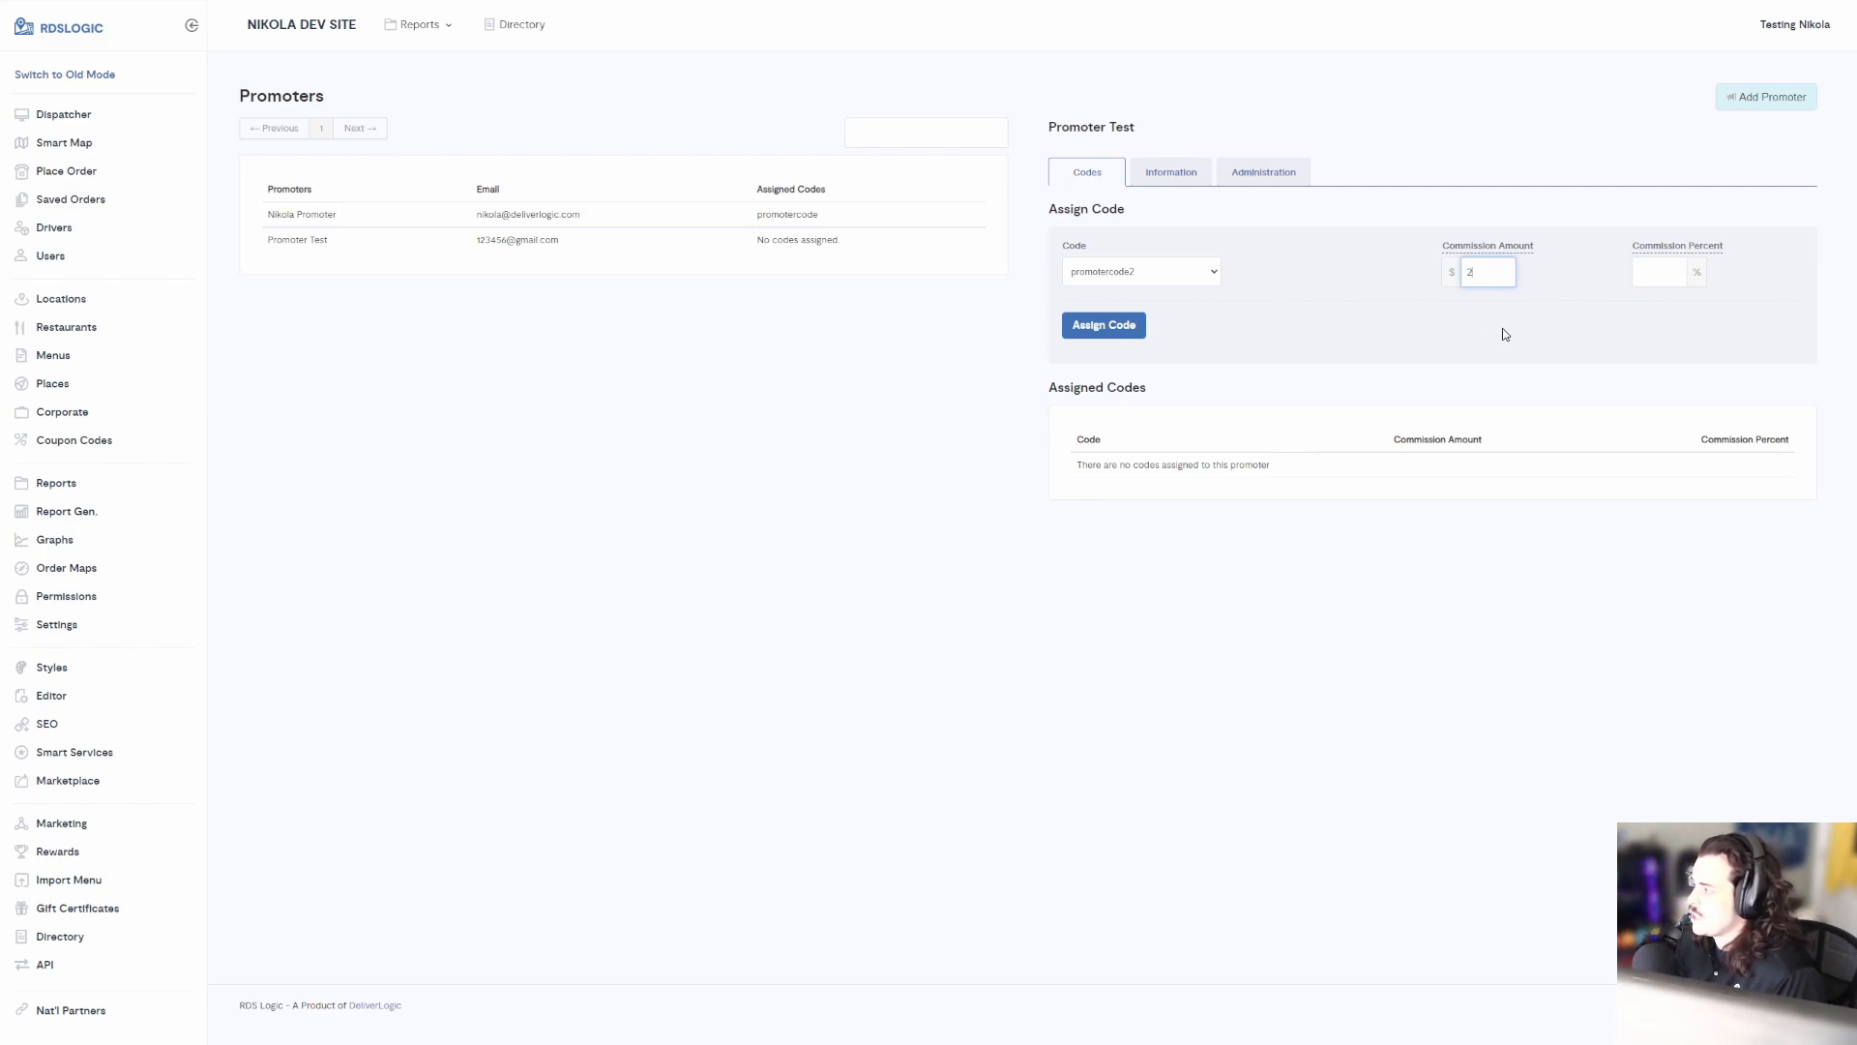
{"action": "key", "text": "ctrl+a"}
{"action": "key", "text": "Tab"}
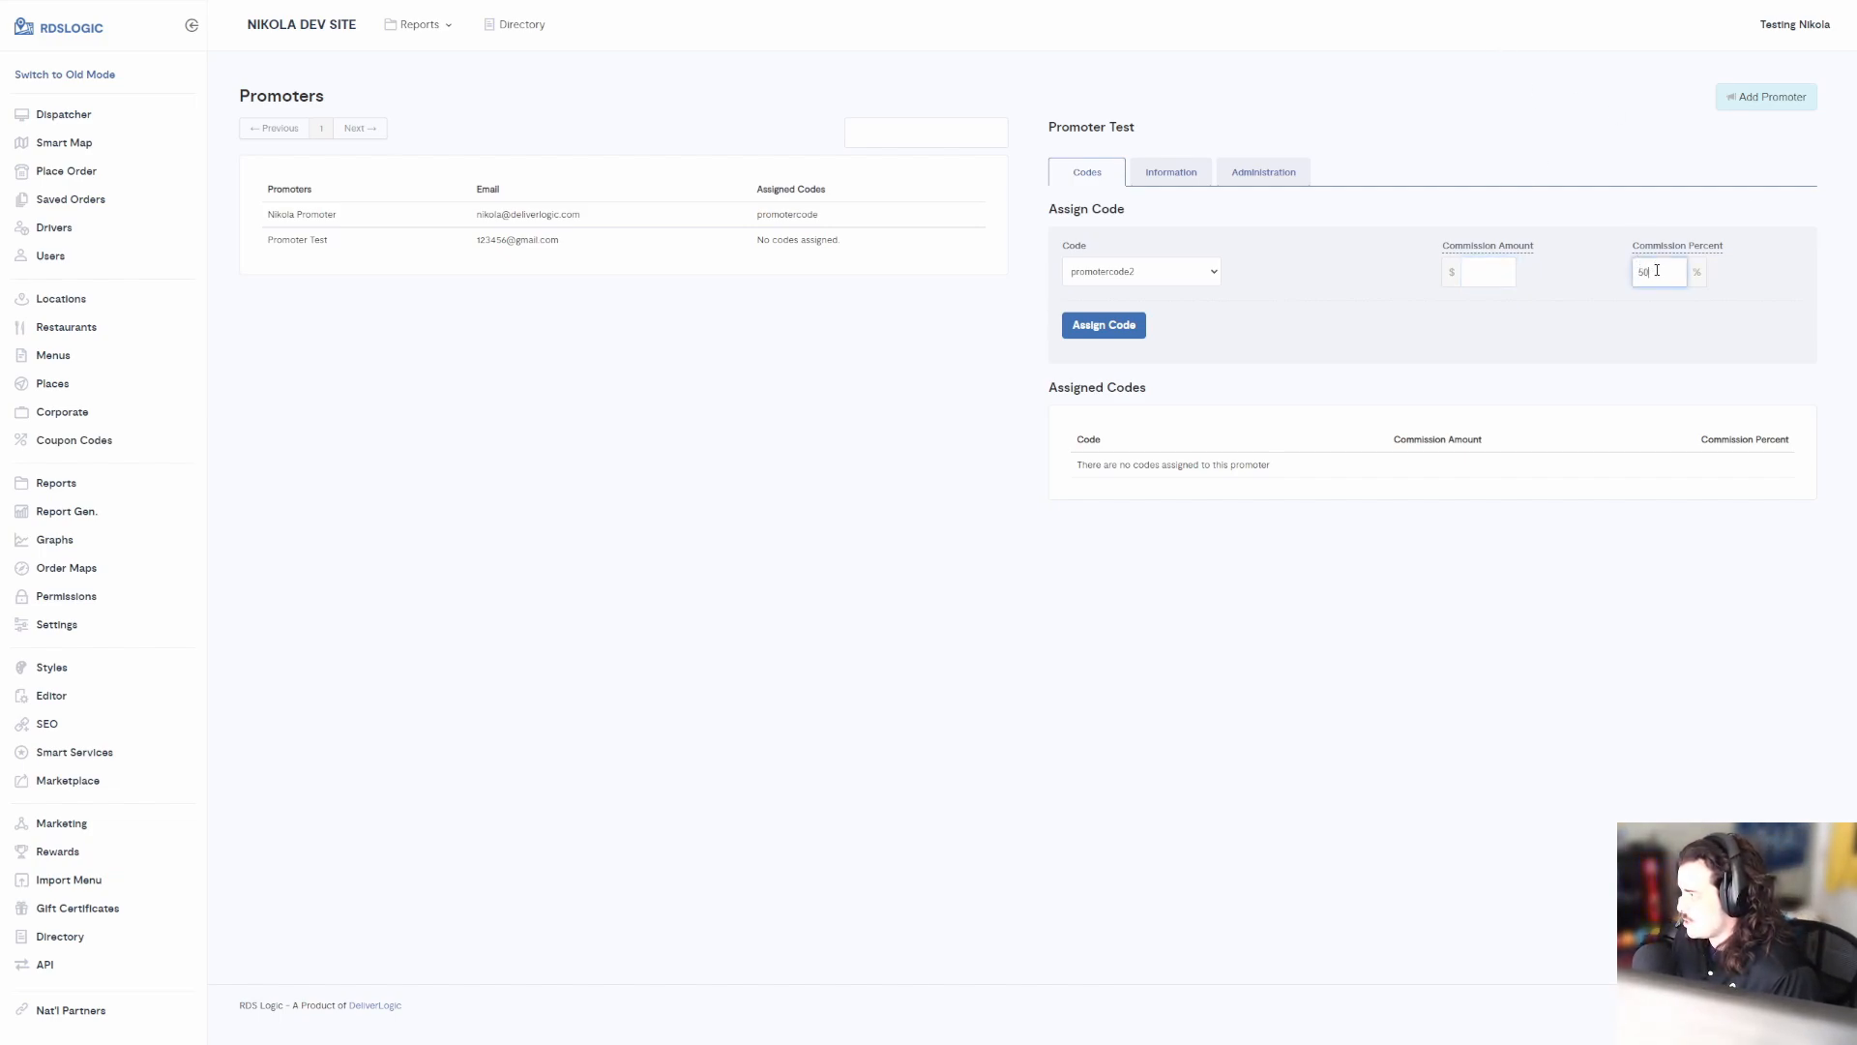
{"action": "left_click", "coordinate": [1538, 274]}
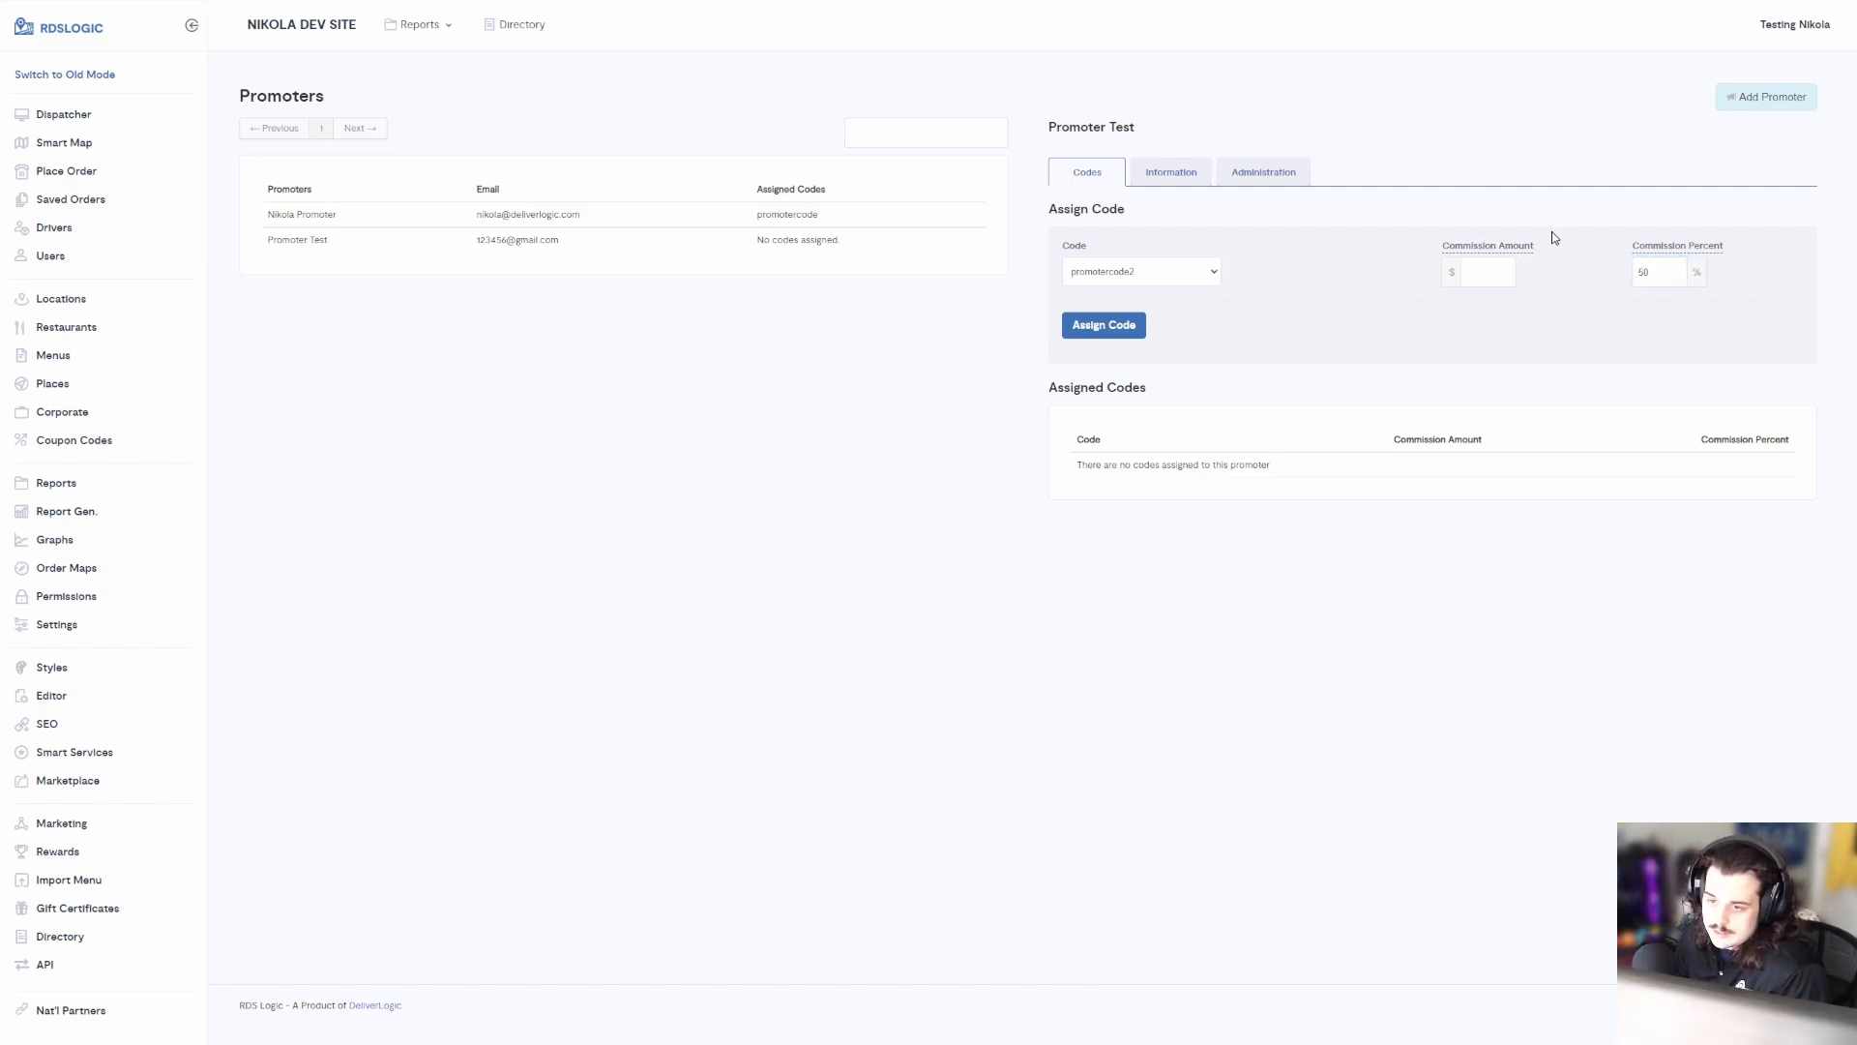
{"action": "mouse_move", "coordinate": [1704, 247]}
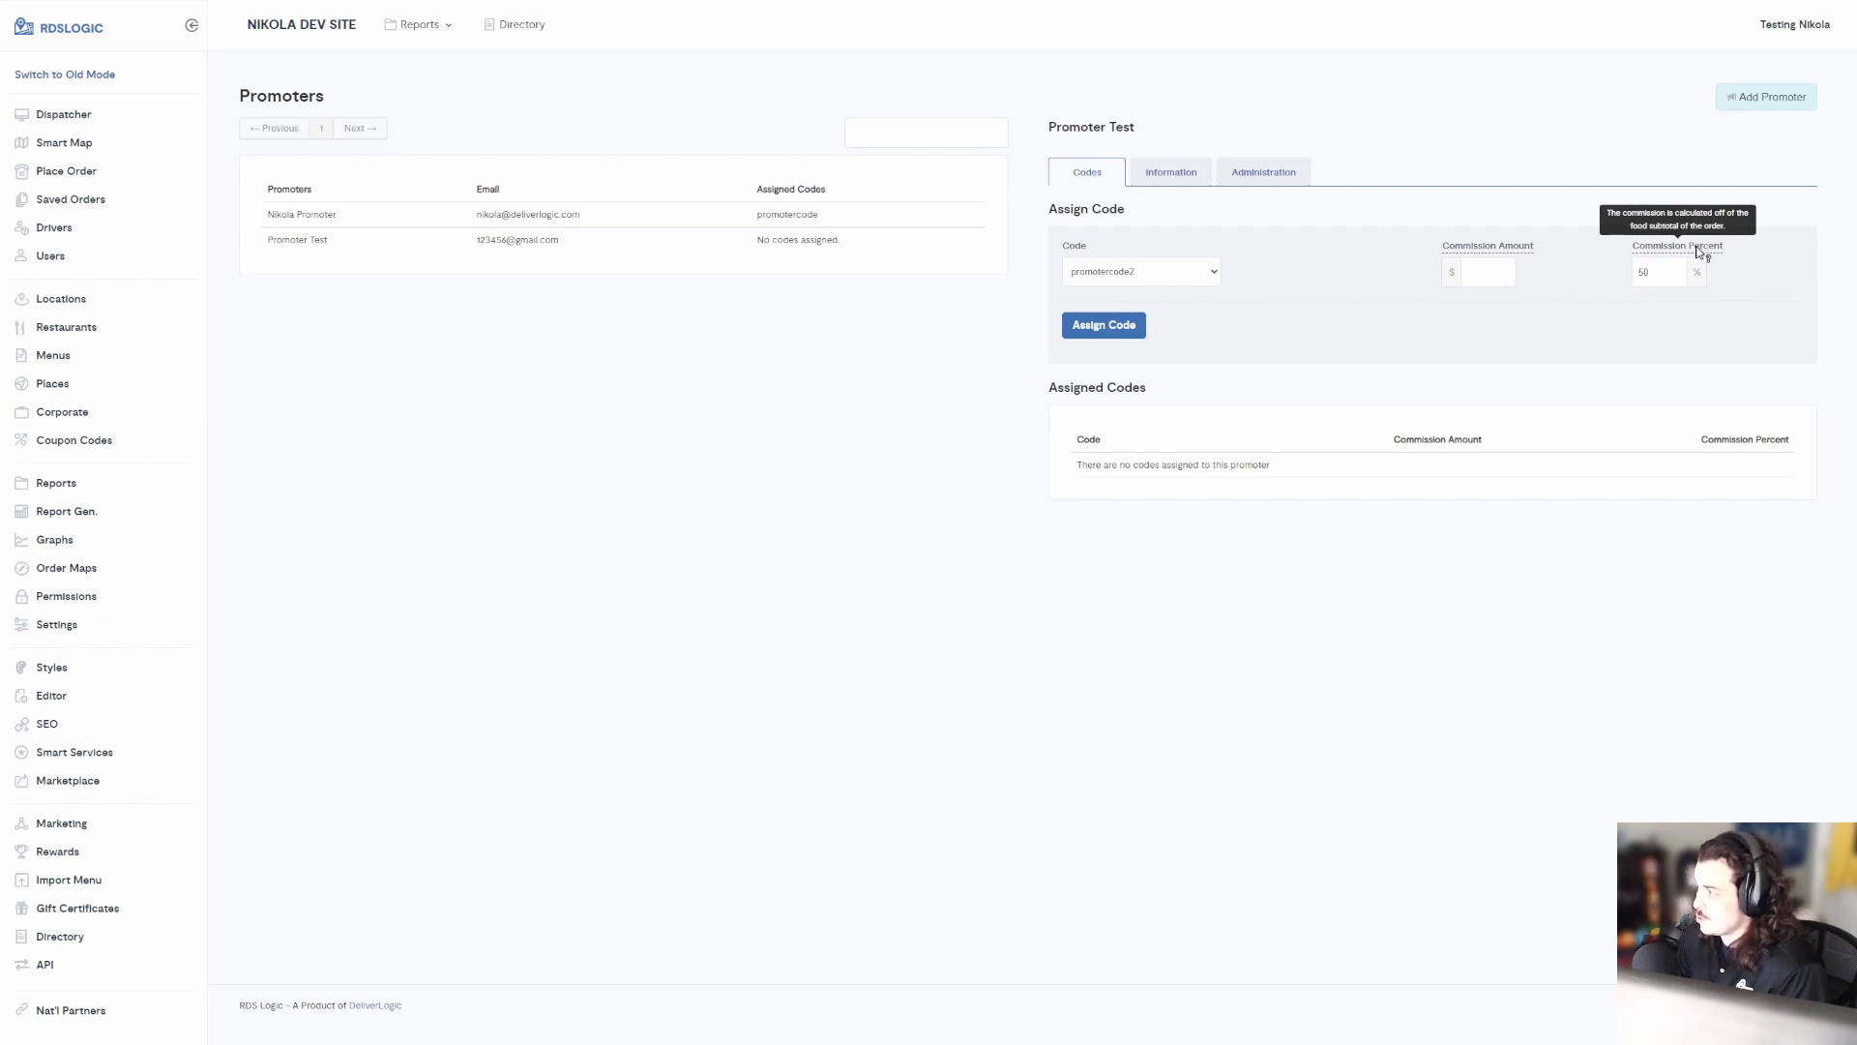
{"action": "double_click", "coordinate": [1656, 271]}
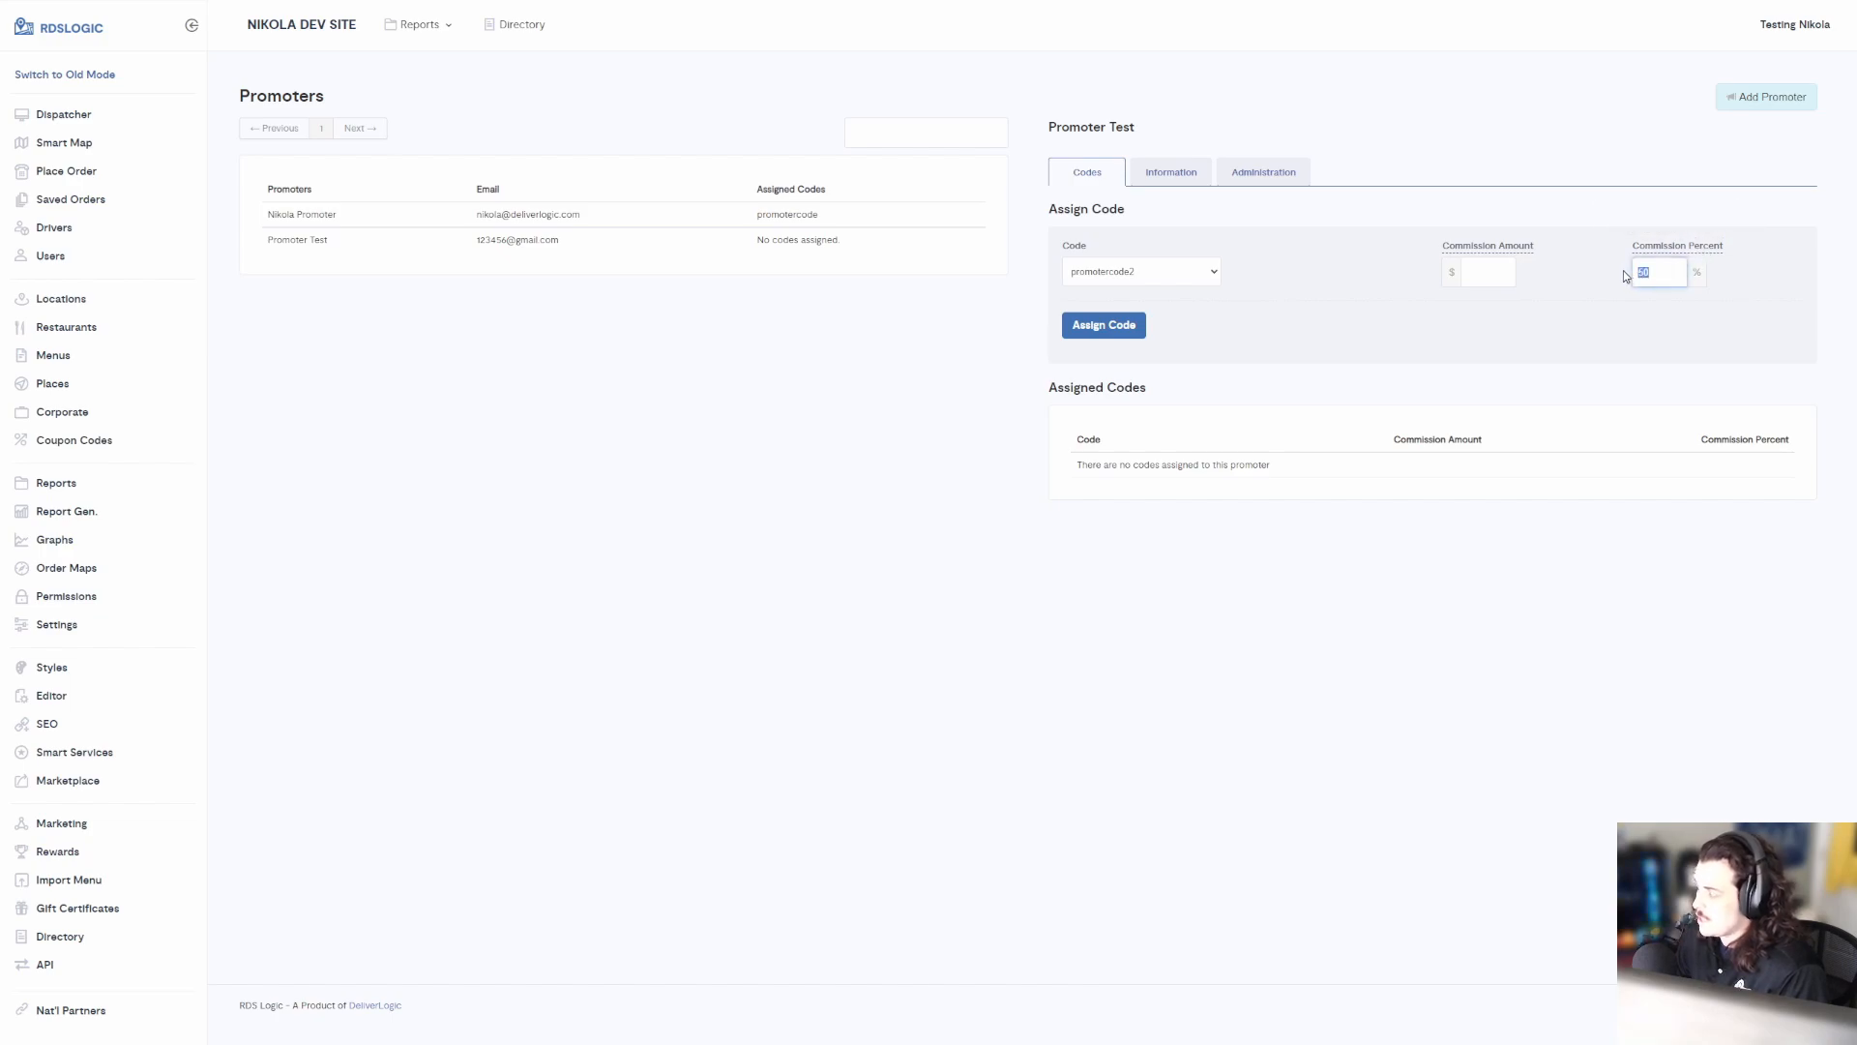
{"action": "left_click_drag", "start_coordinate": [1661, 271], "coordinate": [1639, 271]}
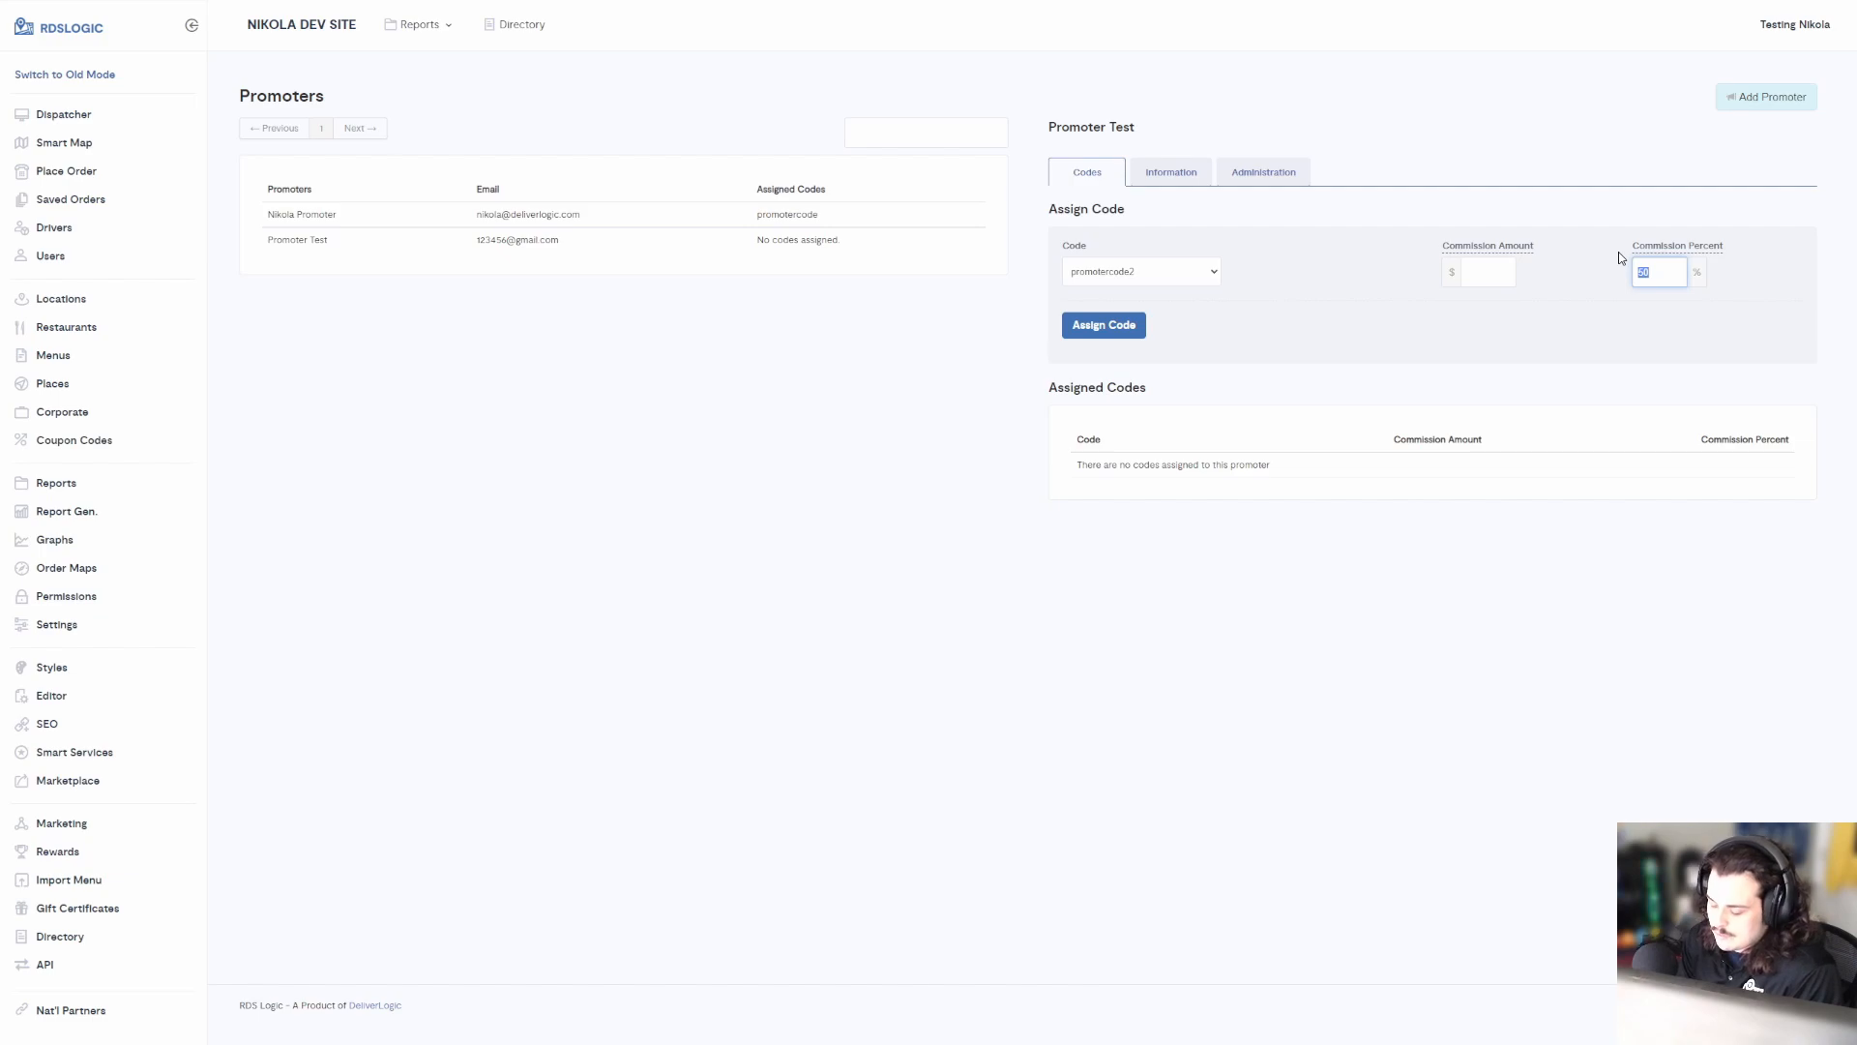
{"action": "key", "text": "BackSpace"}
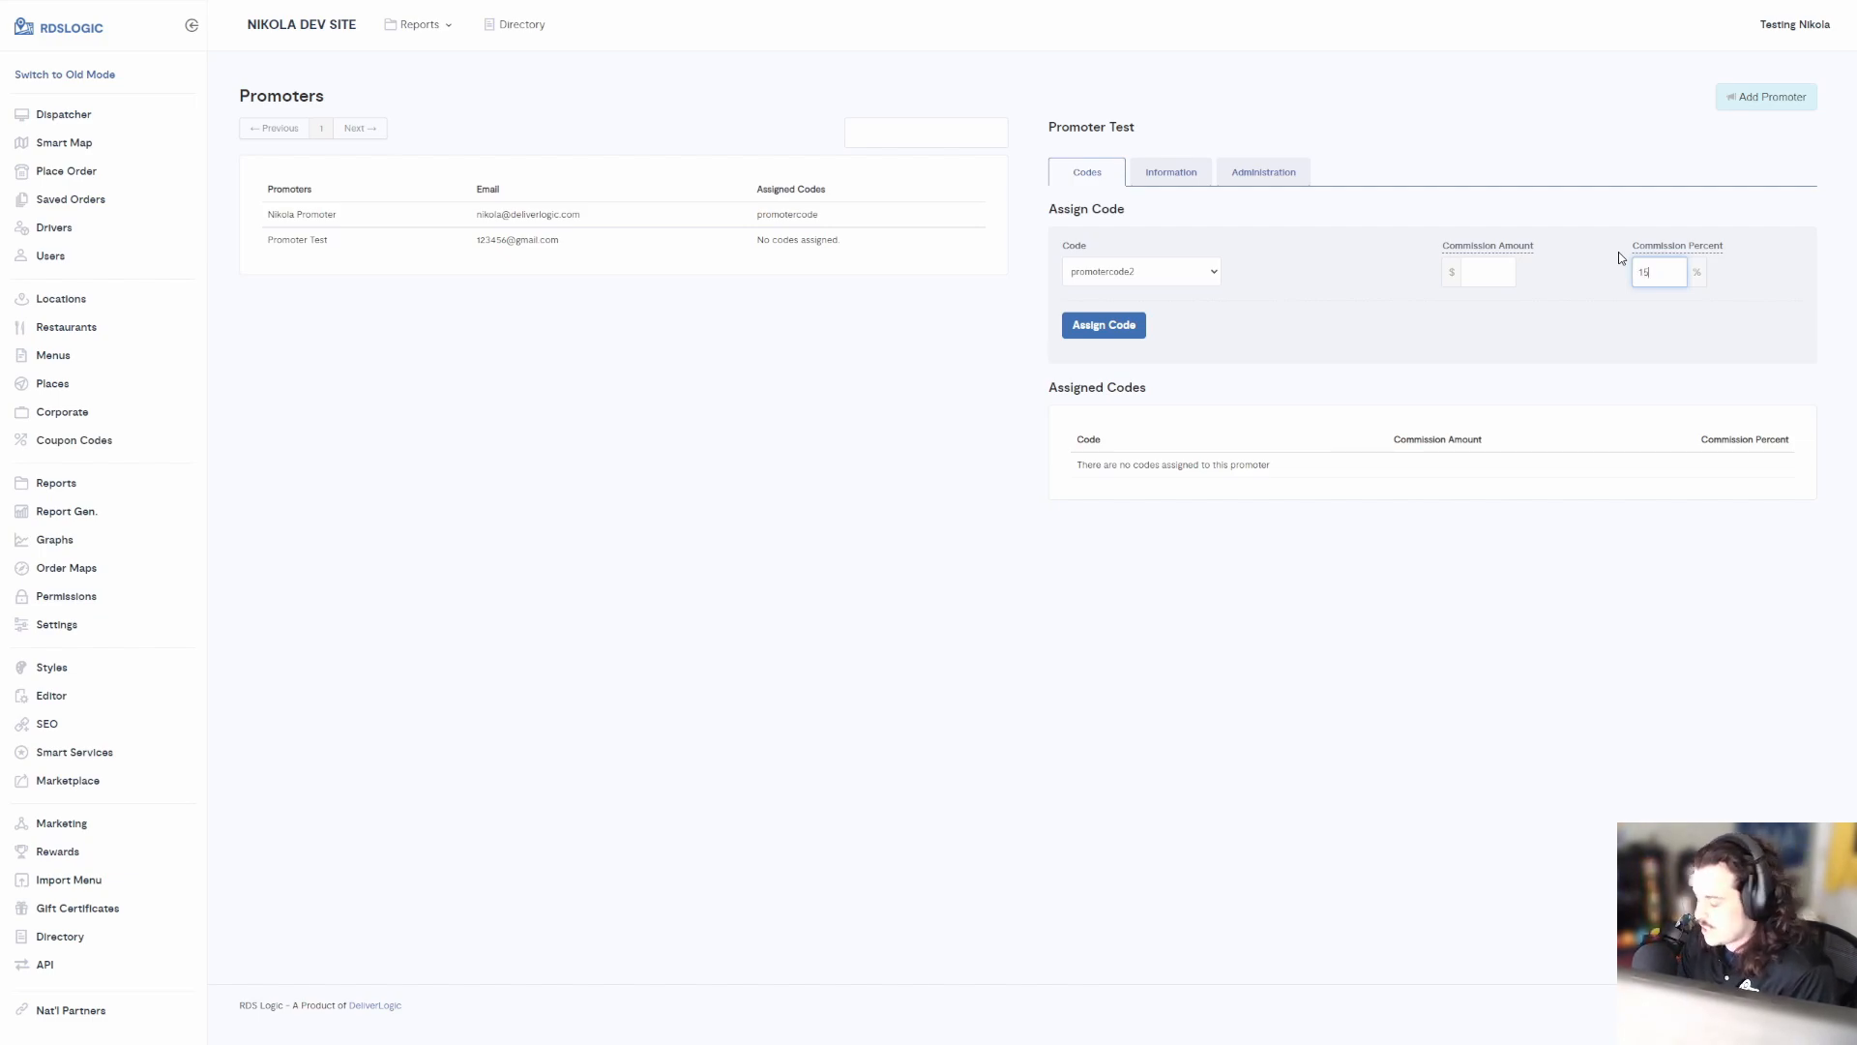
{"action": "left_click", "coordinate": [1103, 326]}
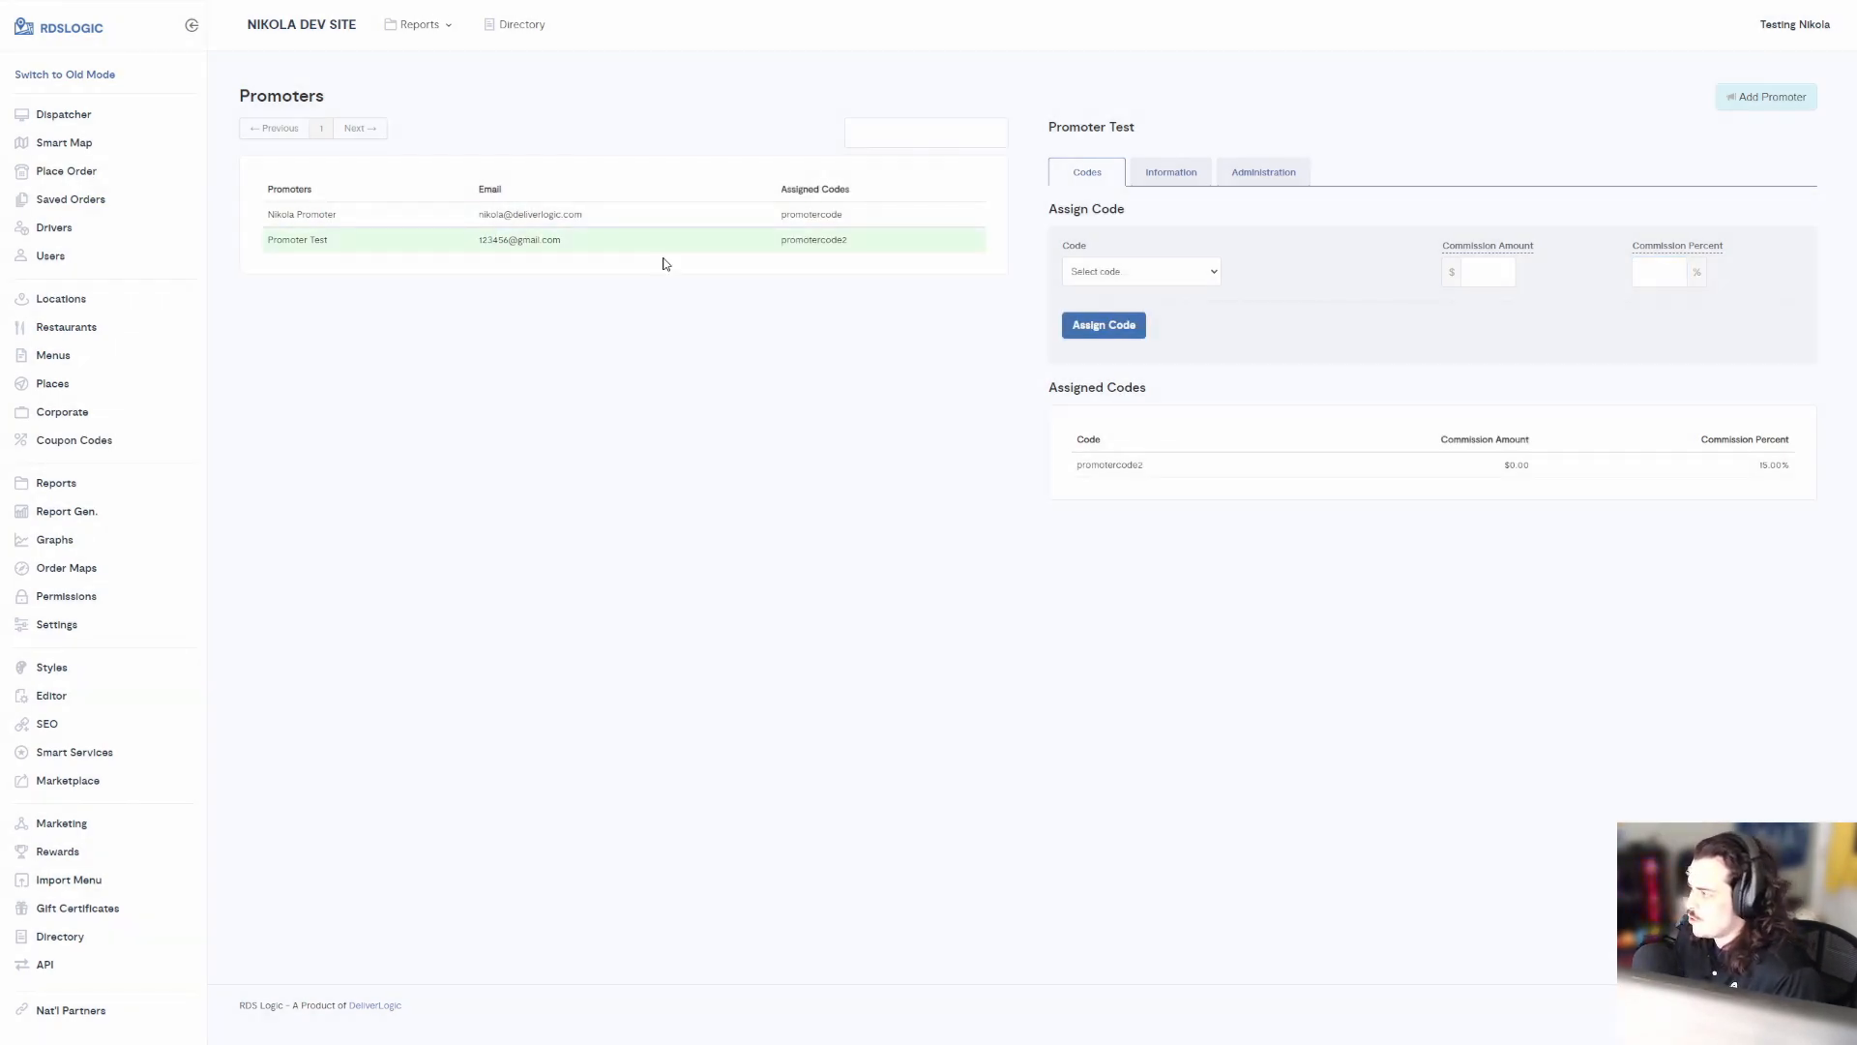
Open the other promoter's Information tab to see its commissions
{"action": "left_click", "coordinate": [1170, 174]}
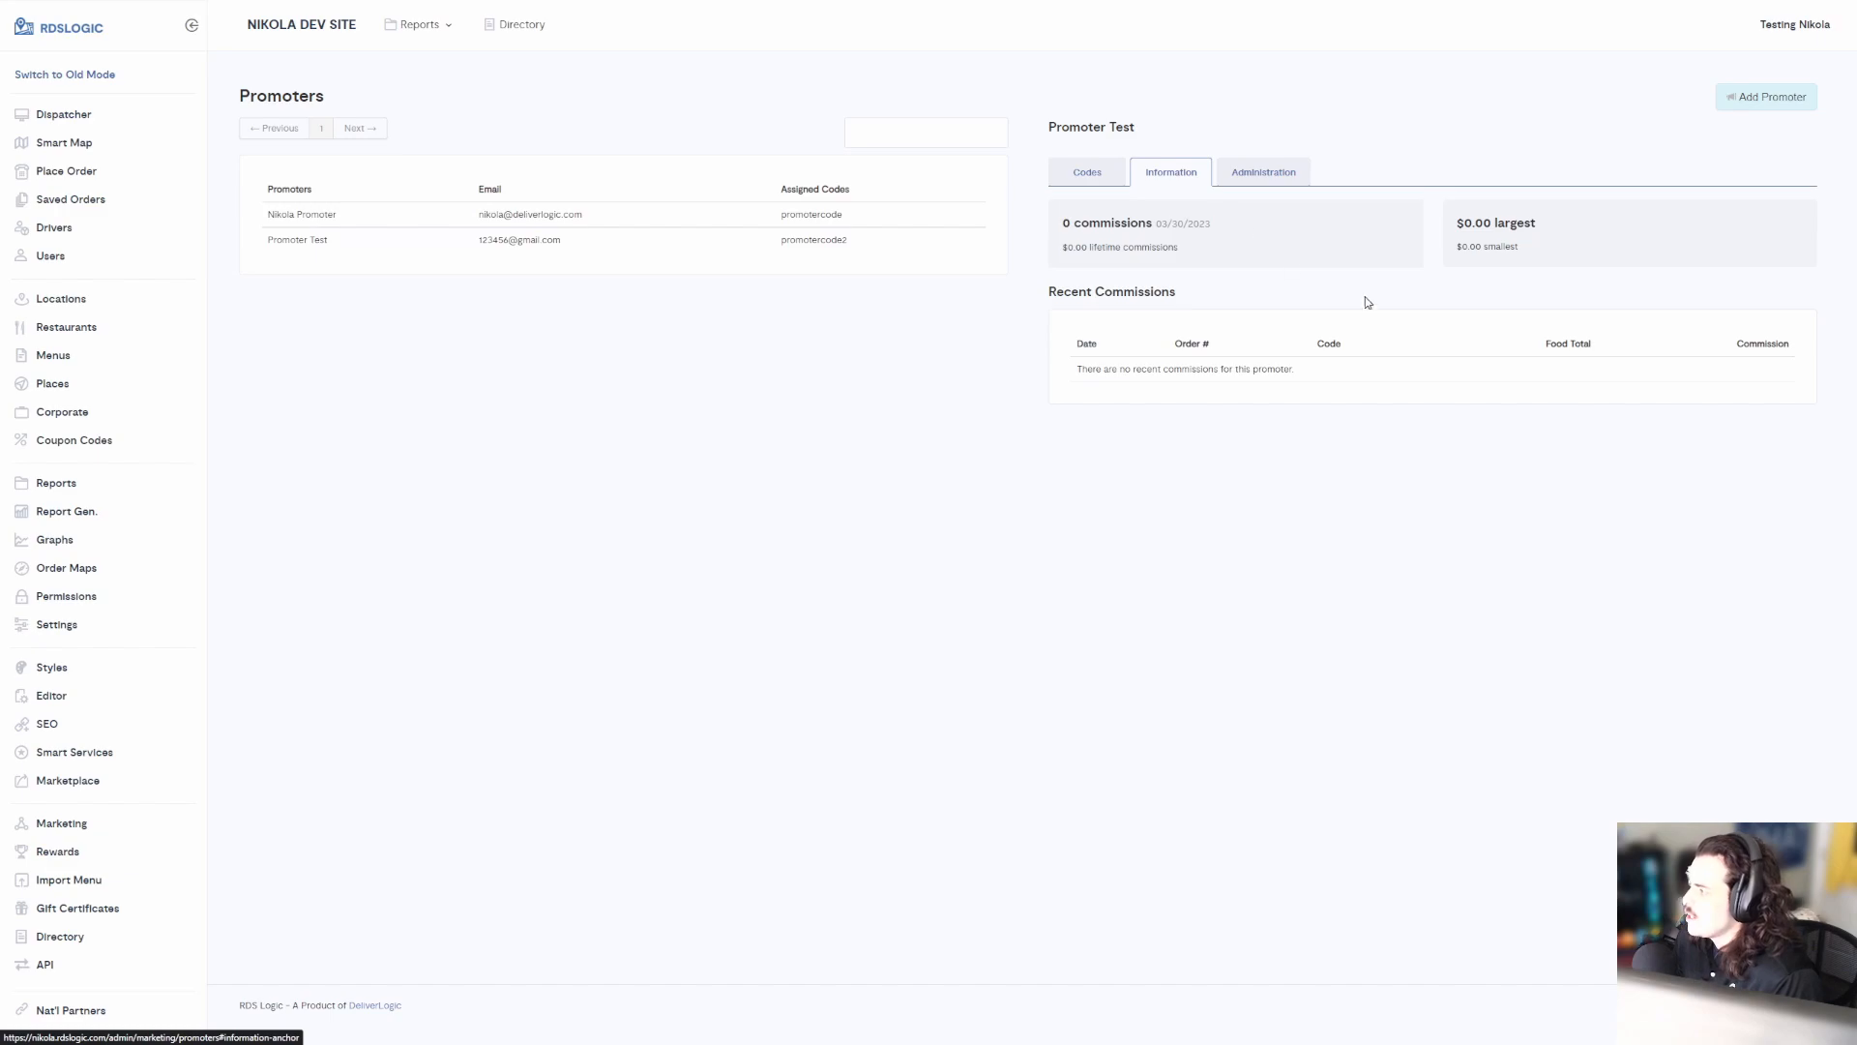
{"action": "left_click", "coordinate": [1255, 175]}
{"action": "left_click", "coordinate": [1172, 175]}
{"action": "left_click", "coordinate": [674, 223]}
{"action": "left_click", "coordinate": [1199, 172]}
{"action": "left_click", "coordinate": [1204, 177]}
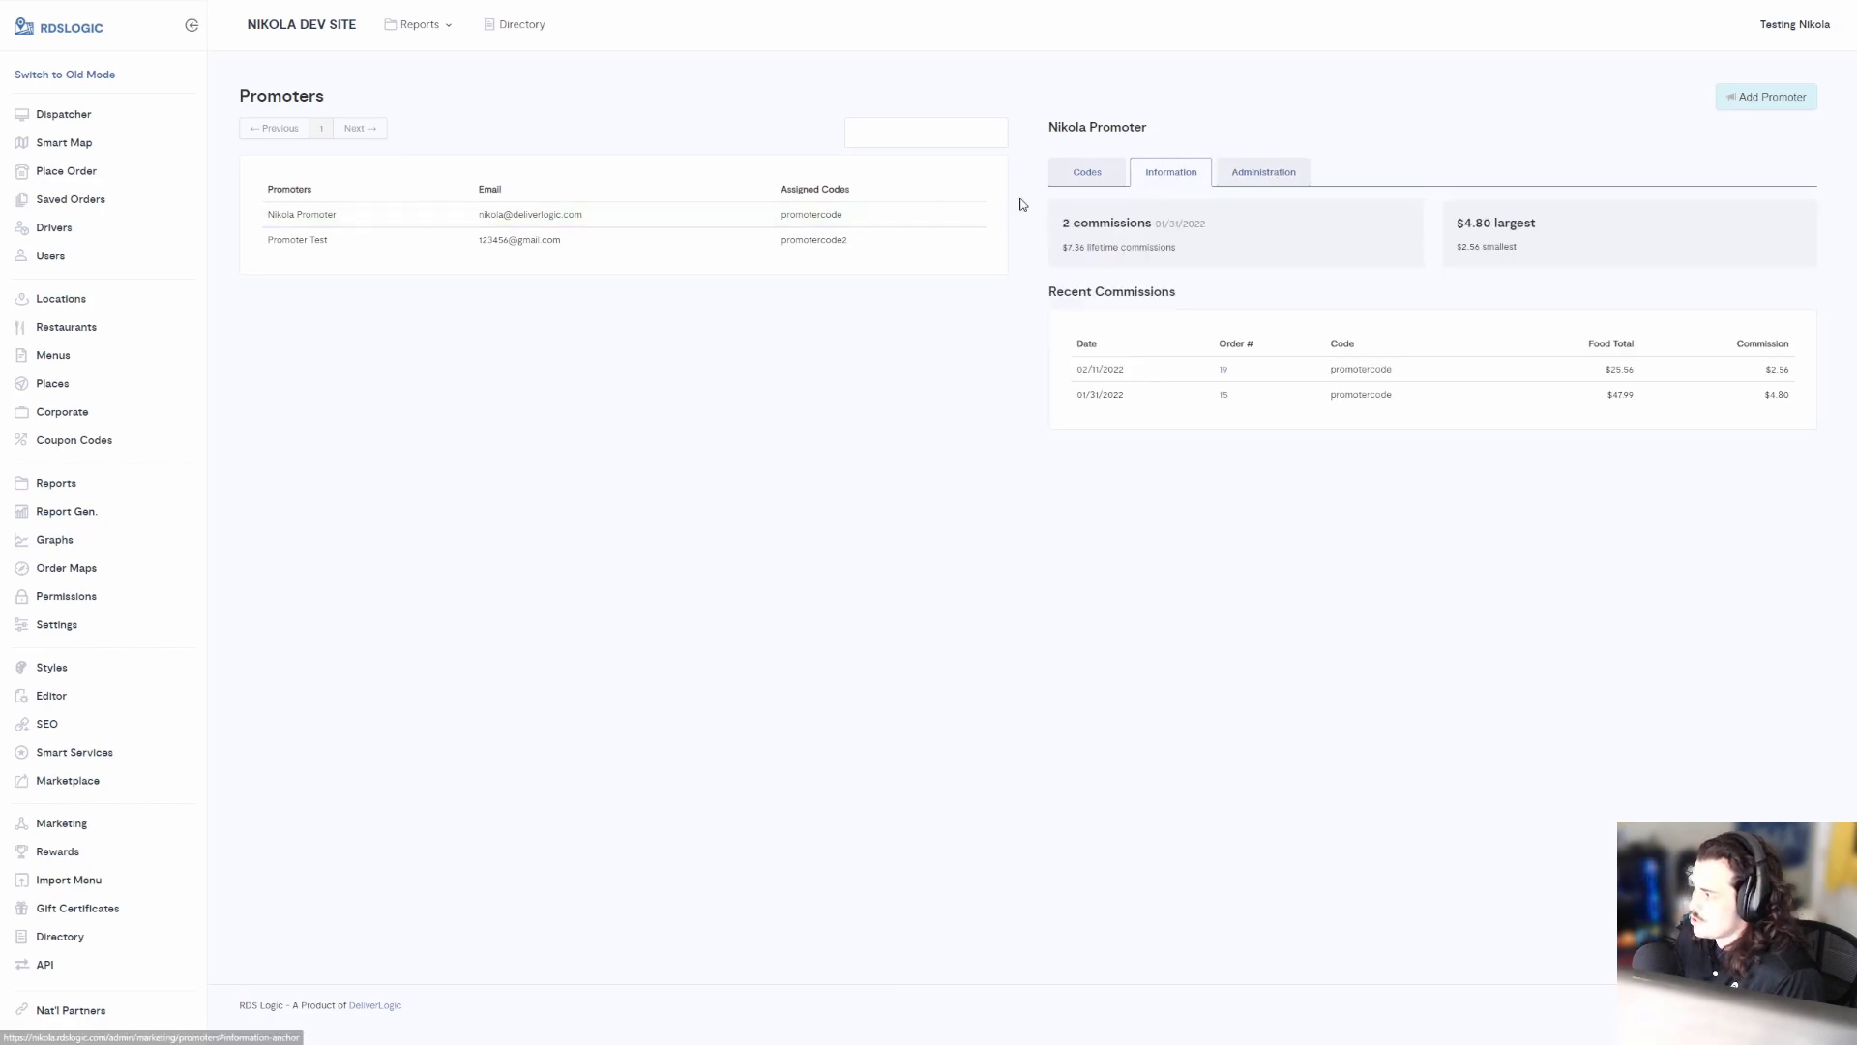
Review the summary: 2 commissions, $7.36 lifetime, $4.80 largest, $2.56 smallest
{"action": "left_click_drag", "start_coordinate": [1065, 226], "coordinate": [1124, 259]}
{"action": "left_click", "coordinate": [1064, 245]}
{"action": "left_click", "coordinate": [1236, 358]}
{"action": "left_click", "coordinate": [1188, 249]}
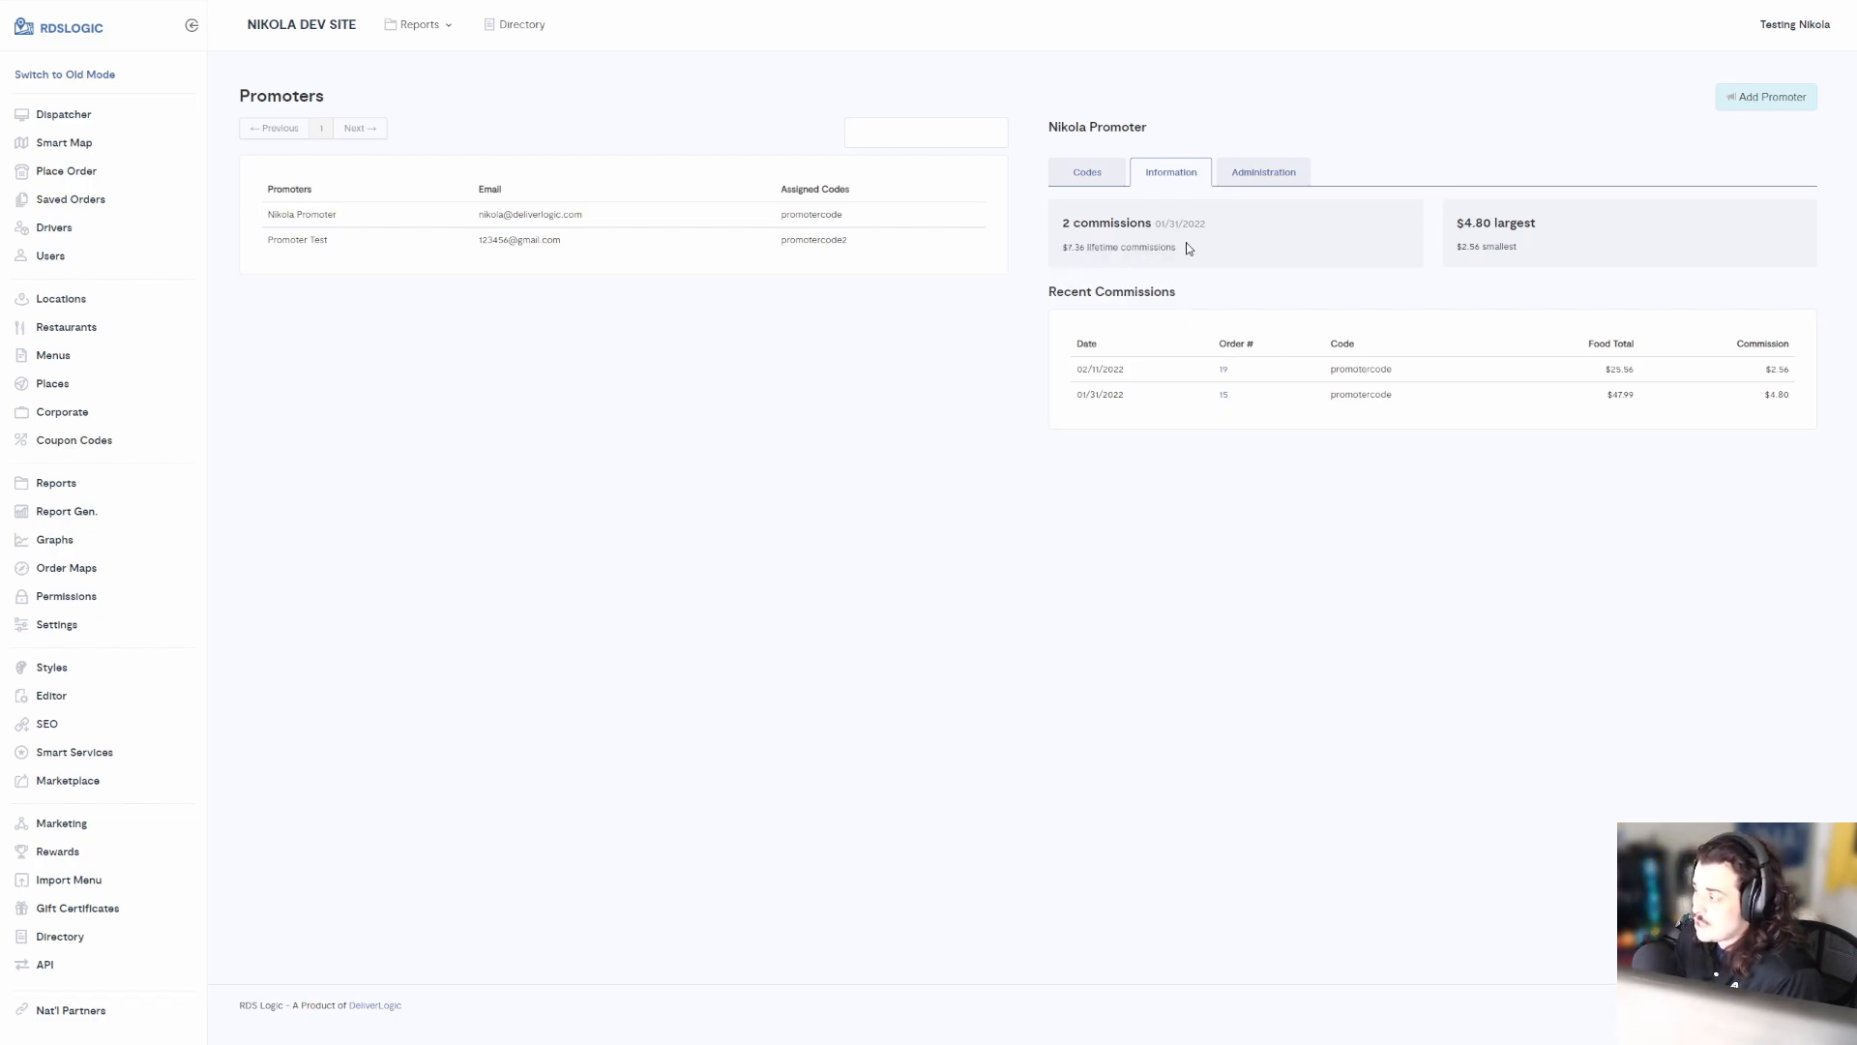
{"action": "left_click_drag", "start_coordinate": [1469, 224], "coordinate": [1520, 248]}
{"action": "left_click", "coordinate": [1495, 224]}
{"action": "left_click", "coordinate": [1525, 245]}
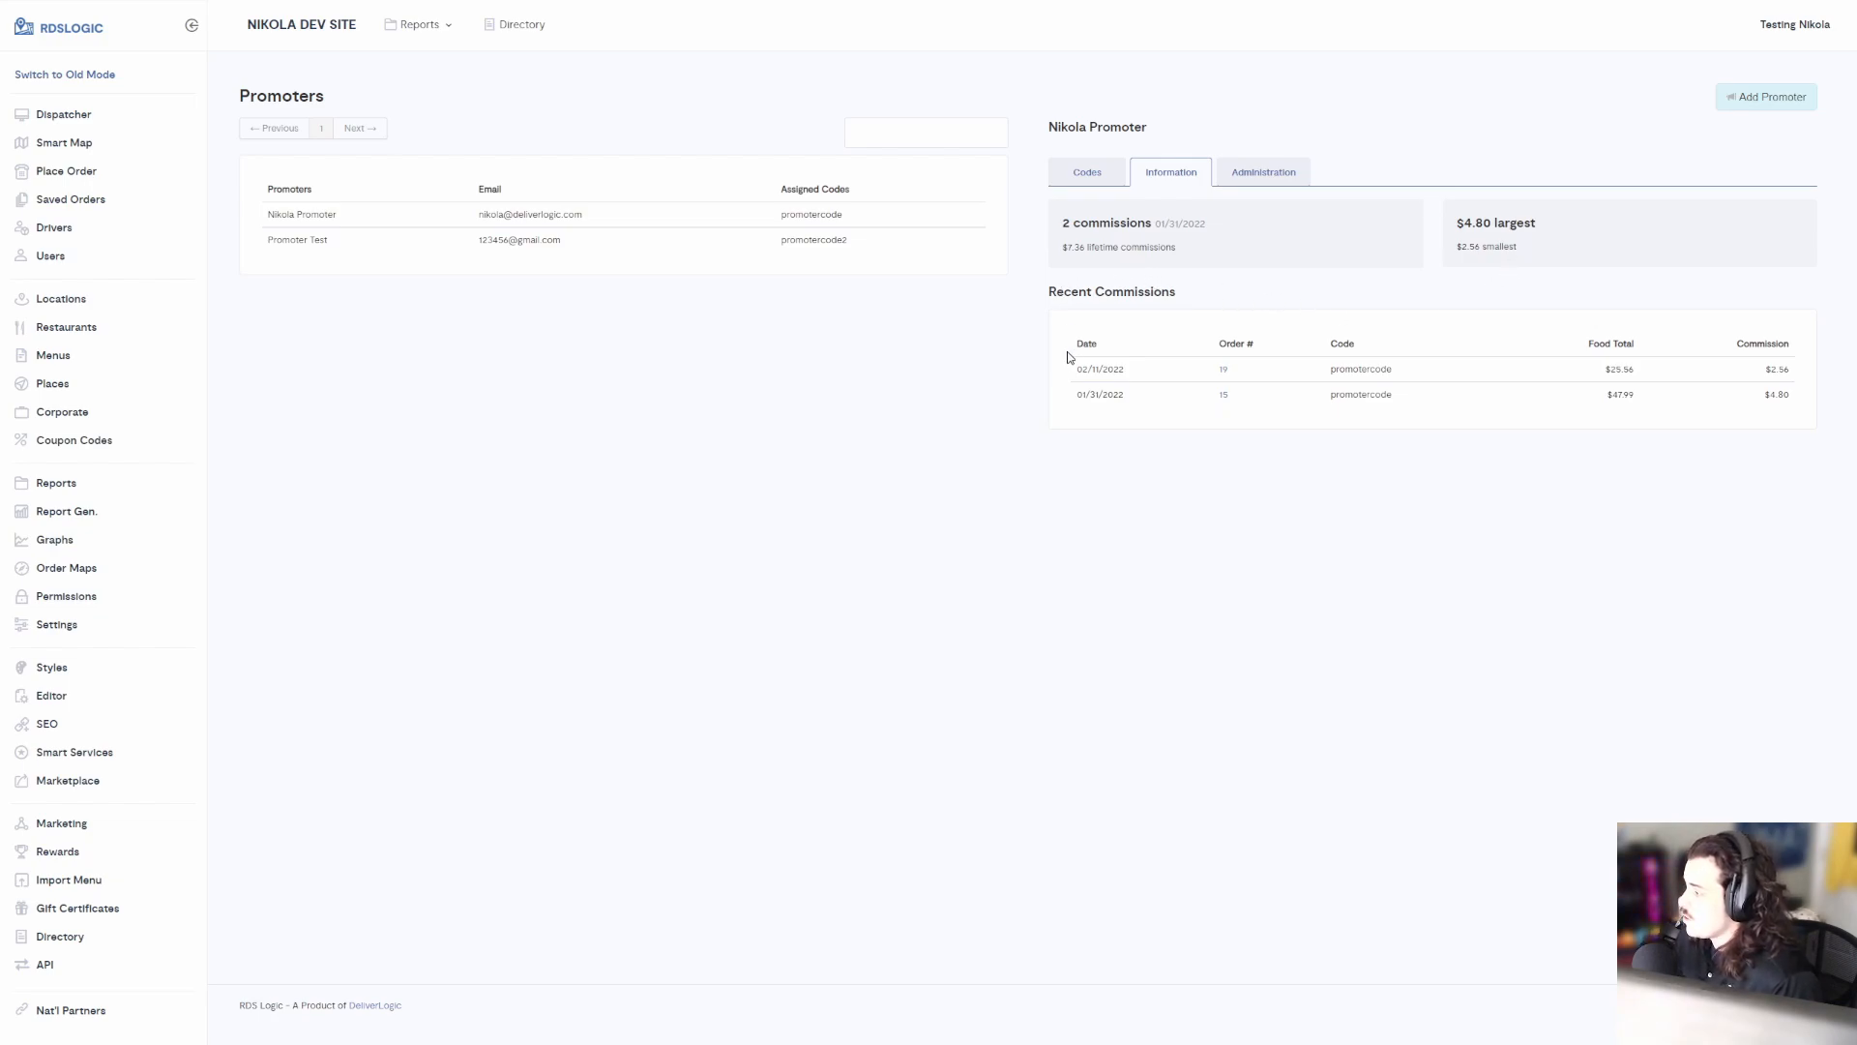
Review the 02/11/2022 commission row: $25.56 food total earning a $2.56 commission
{"action": "left_click_drag", "start_coordinate": [1072, 366], "coordinate": [1156, 405]}
{"action": "left_click", "coordinate": [1142, 374]}
{"action": "left_click", "coordinate": [1157, 400]}
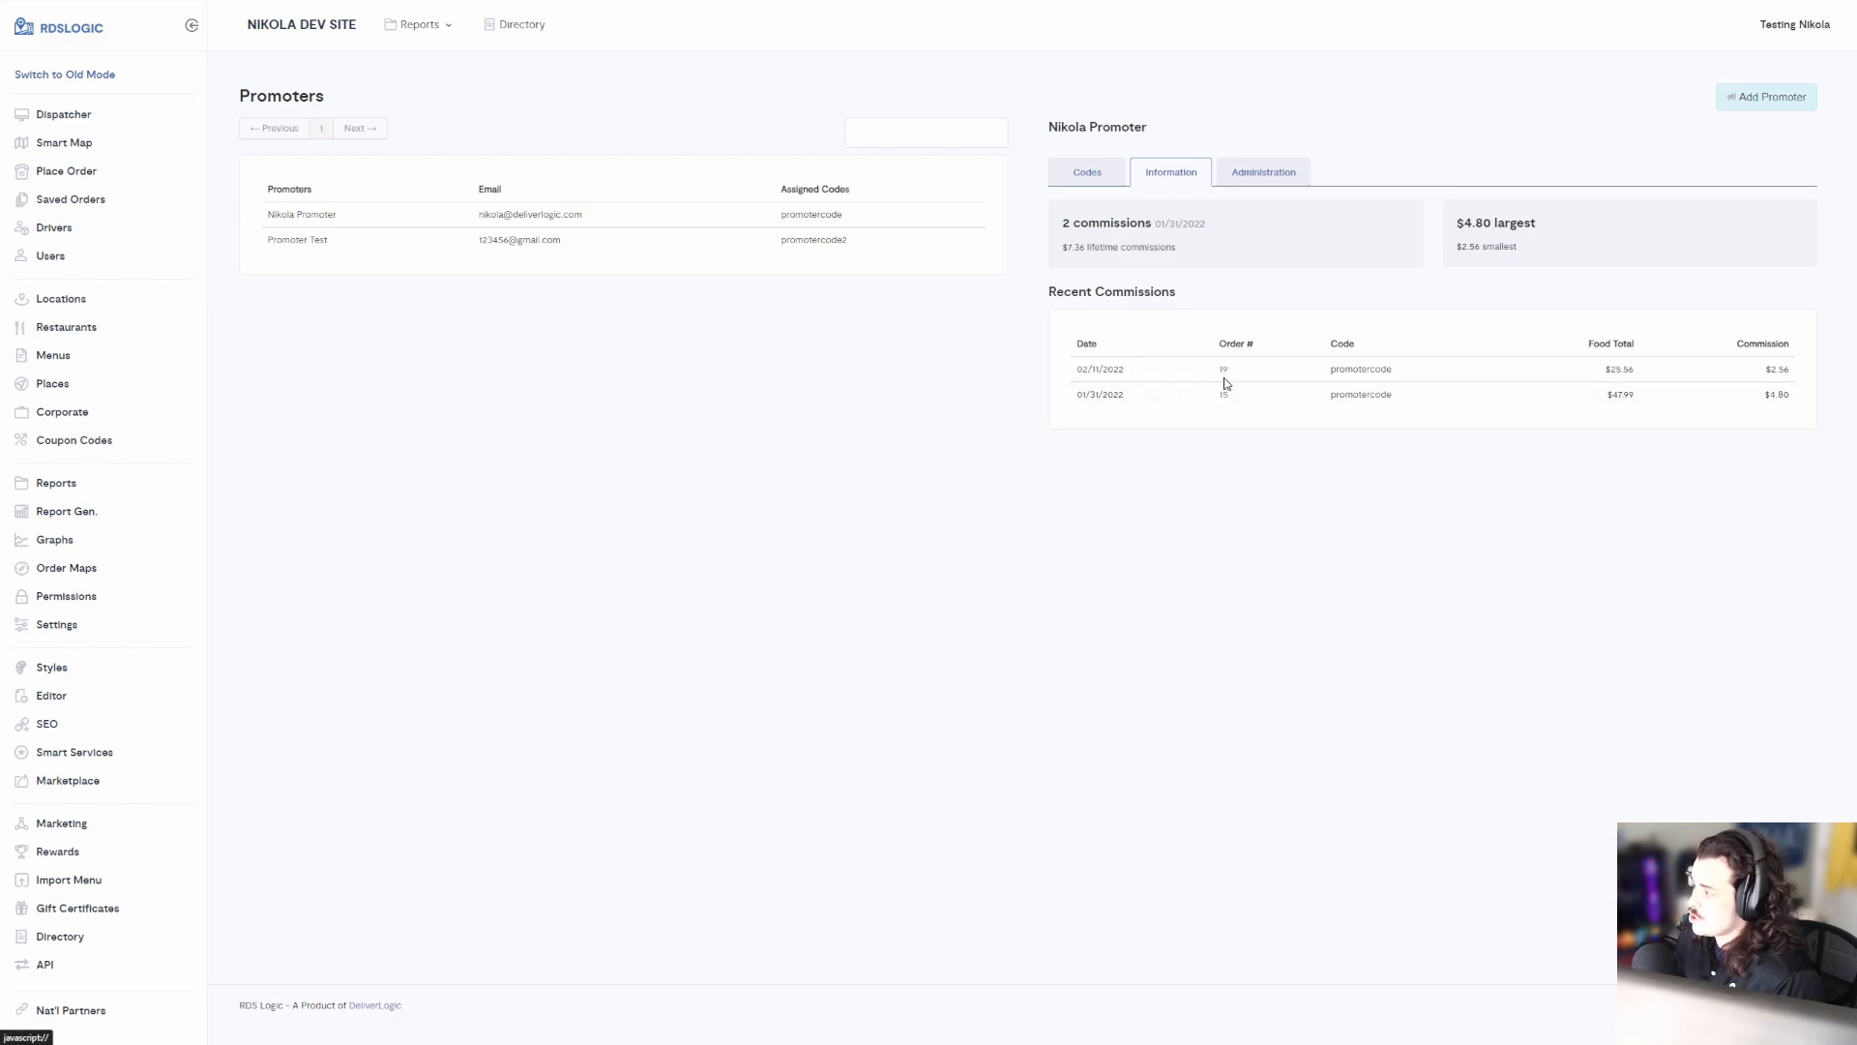
{"action": "left_click_drag", "start_coordinate": [1601, 372], "coordinate": [1647, 373]}
{"action": "left_click", "coordinate": [1649, 374]}
{"action": "left_click_drag", "start_coordinate": [1761, 368], "coordinate": [1818, 371]}
{"action": "left_click", "coordinate": [1795, 375]}
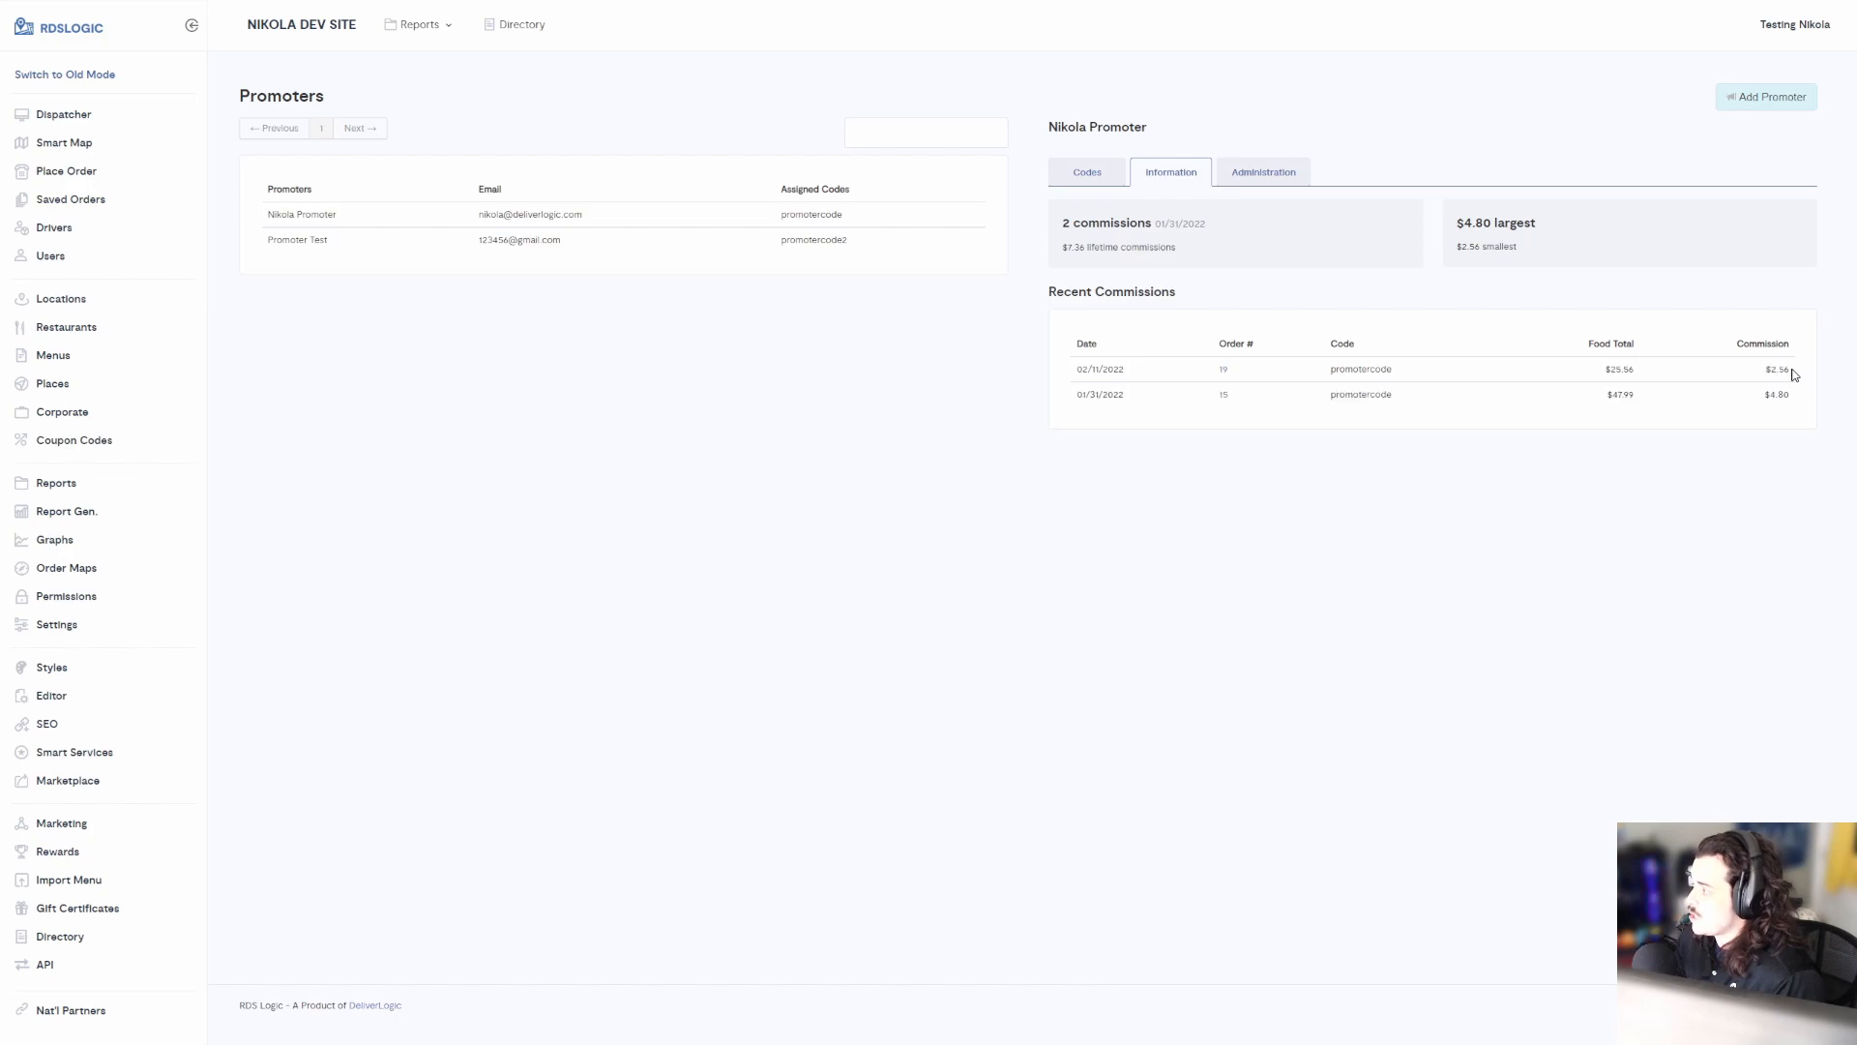
{"action": "left_click", "coordinate": [1120, 183]}
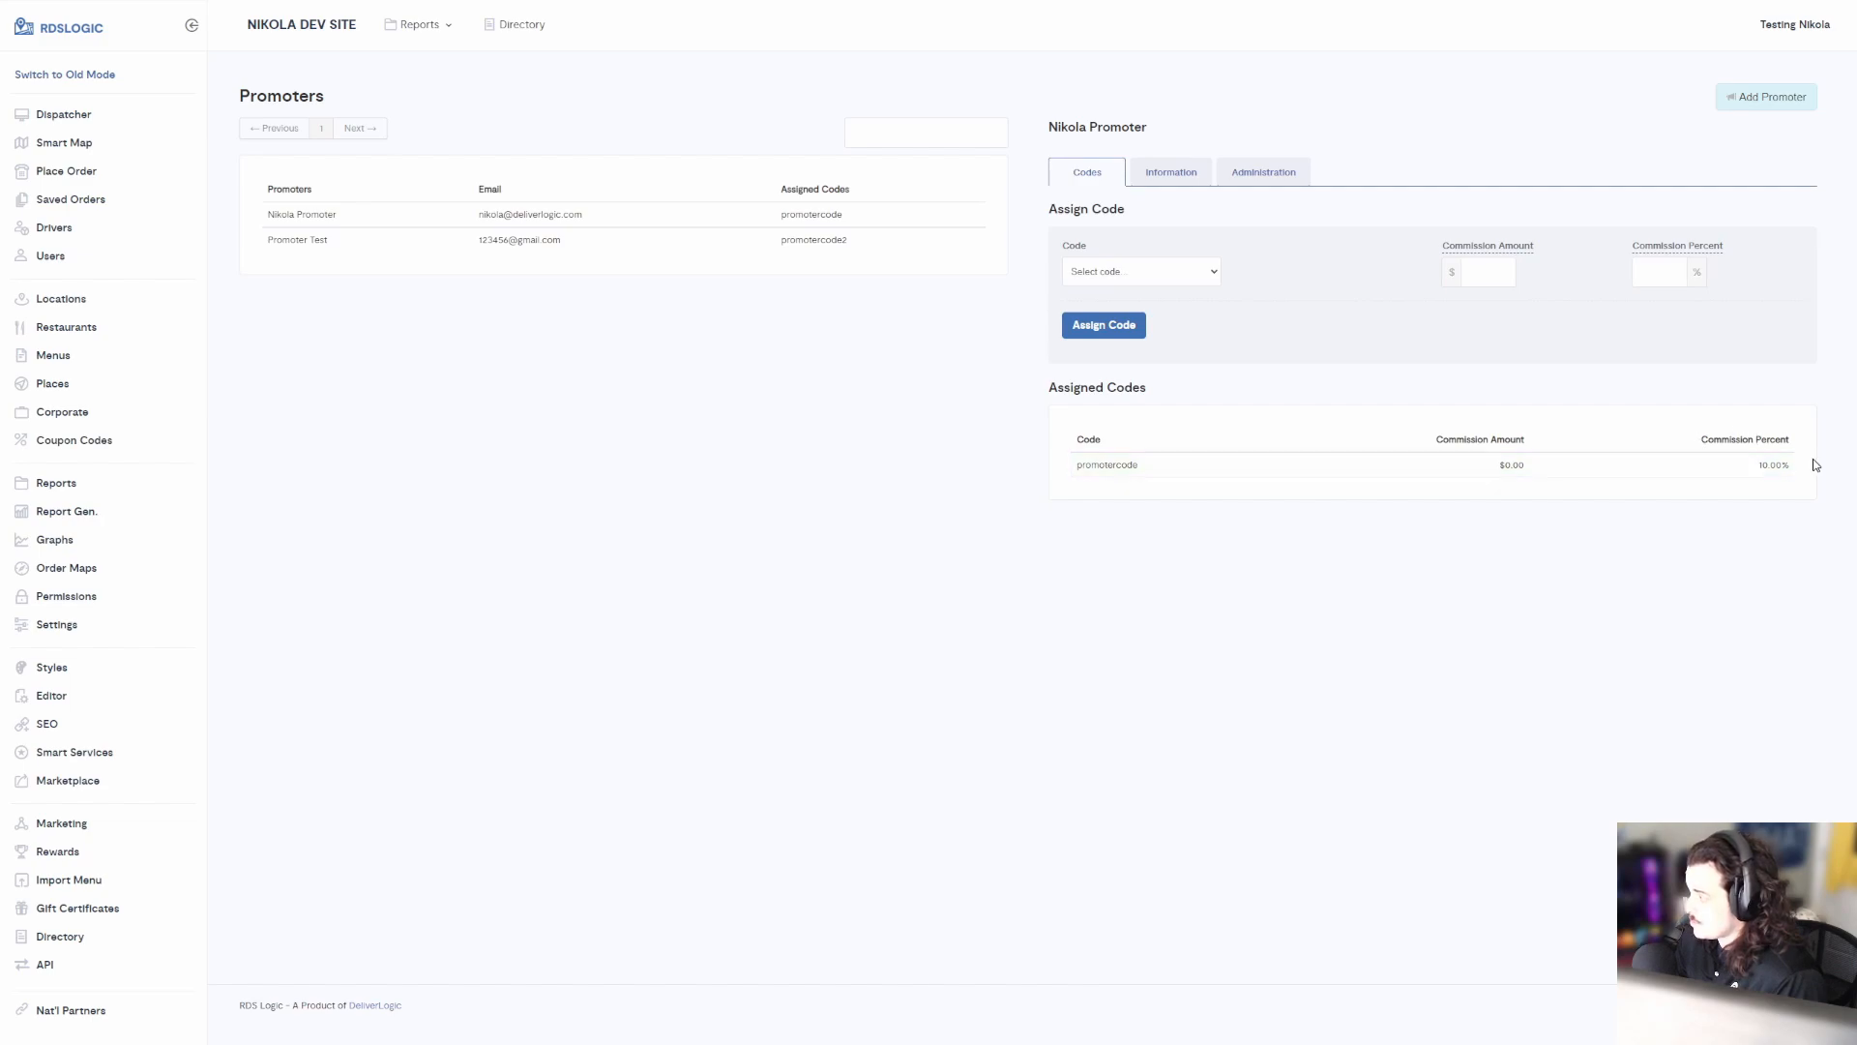
{"action": "left_click", "coordinate": [1130, 178]}
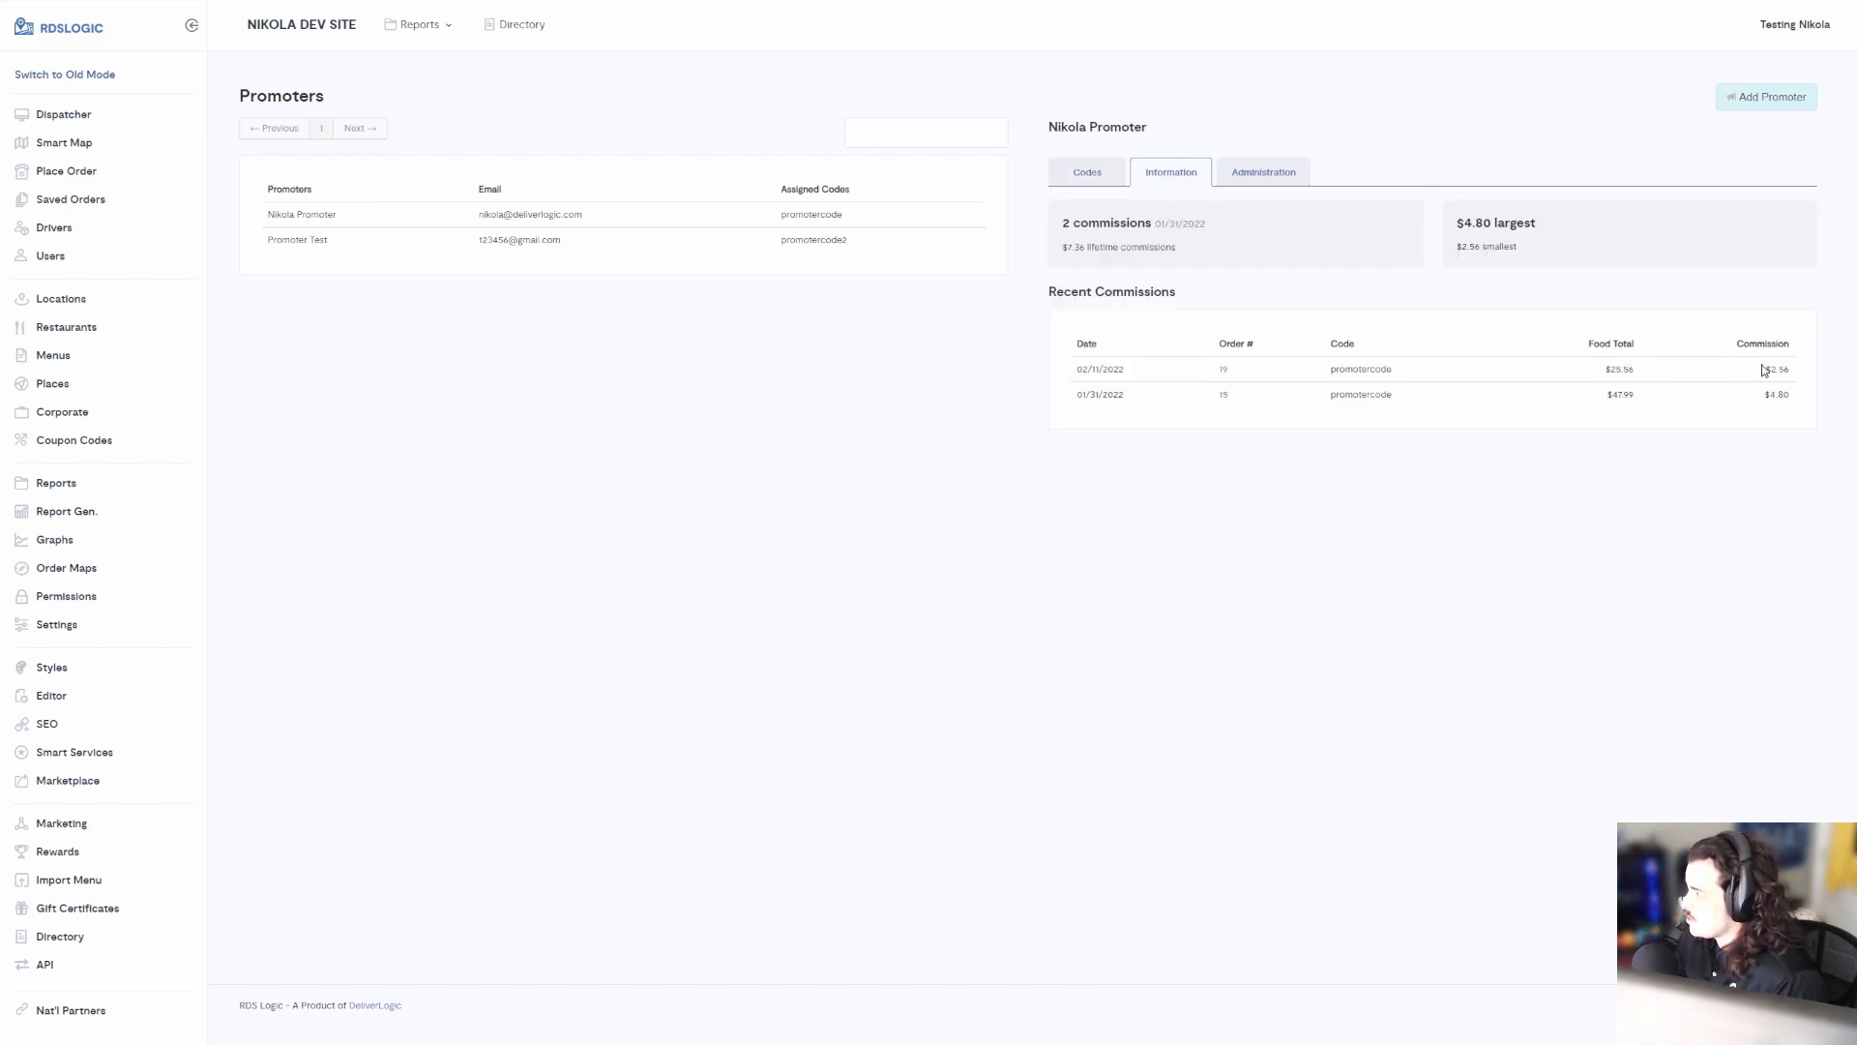
{"action": "left_click_drag", "start_coordinate": [1590, 344], "coordinate": [1798, 372]}
{"action": "left_click", "coordinate": [1801, 377]}
{"action": "left_click", "coordinate": [1789, 371]}
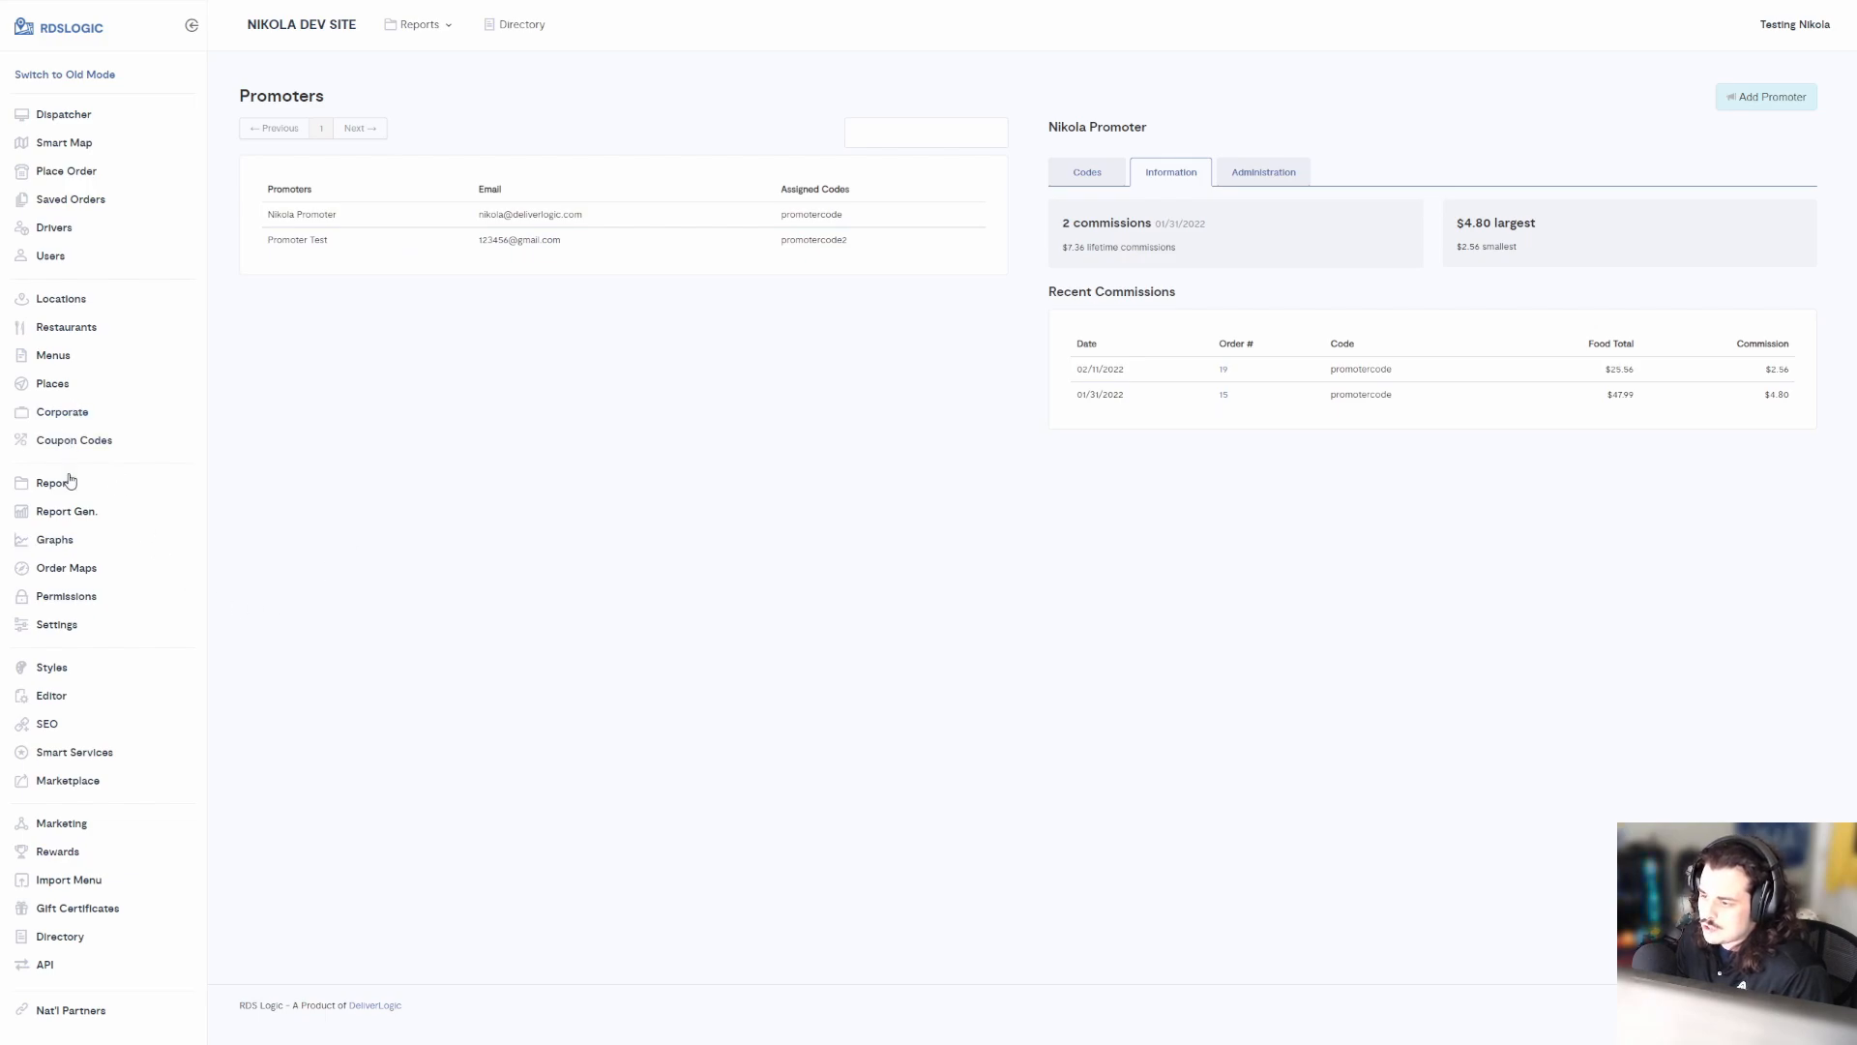
Search Users by the promoter's e-mail and open the Promoter Test account
{"action": "left_click", "coordinate": [44, 256]}
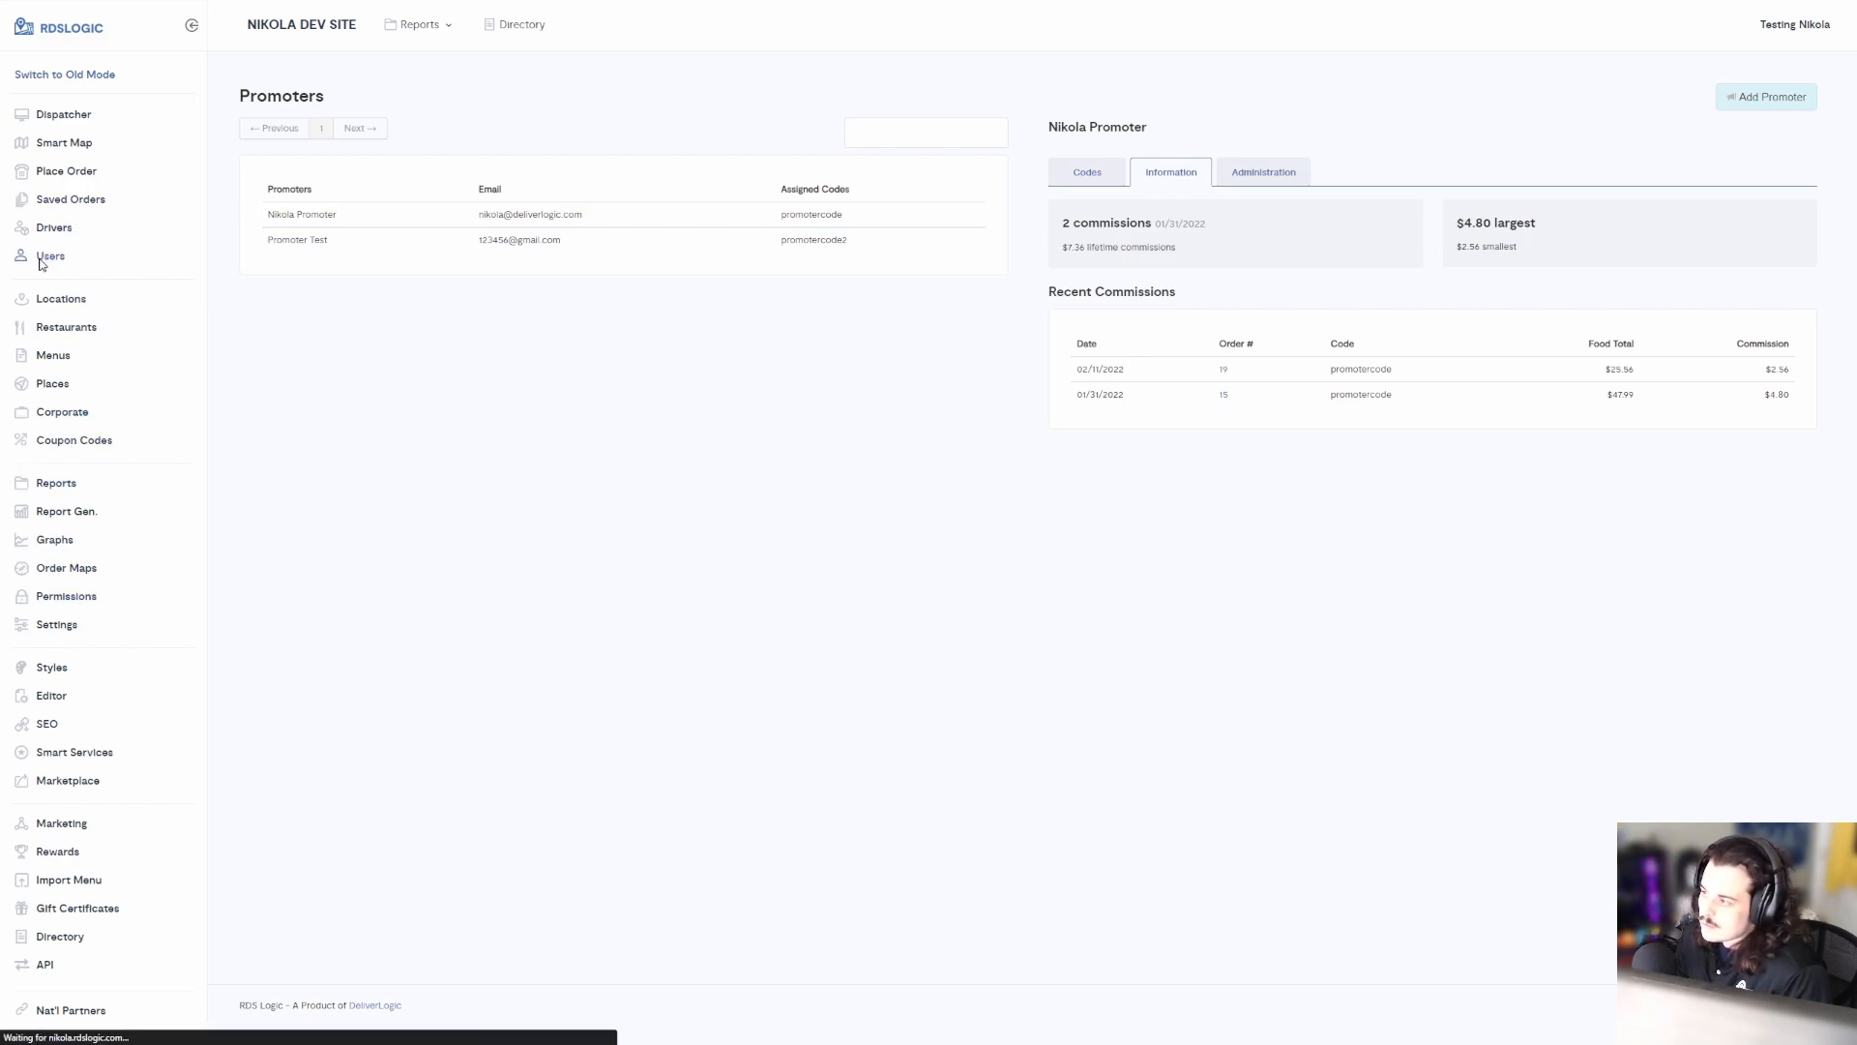
{"action": "left_click", "coordinate": [282, 286]}
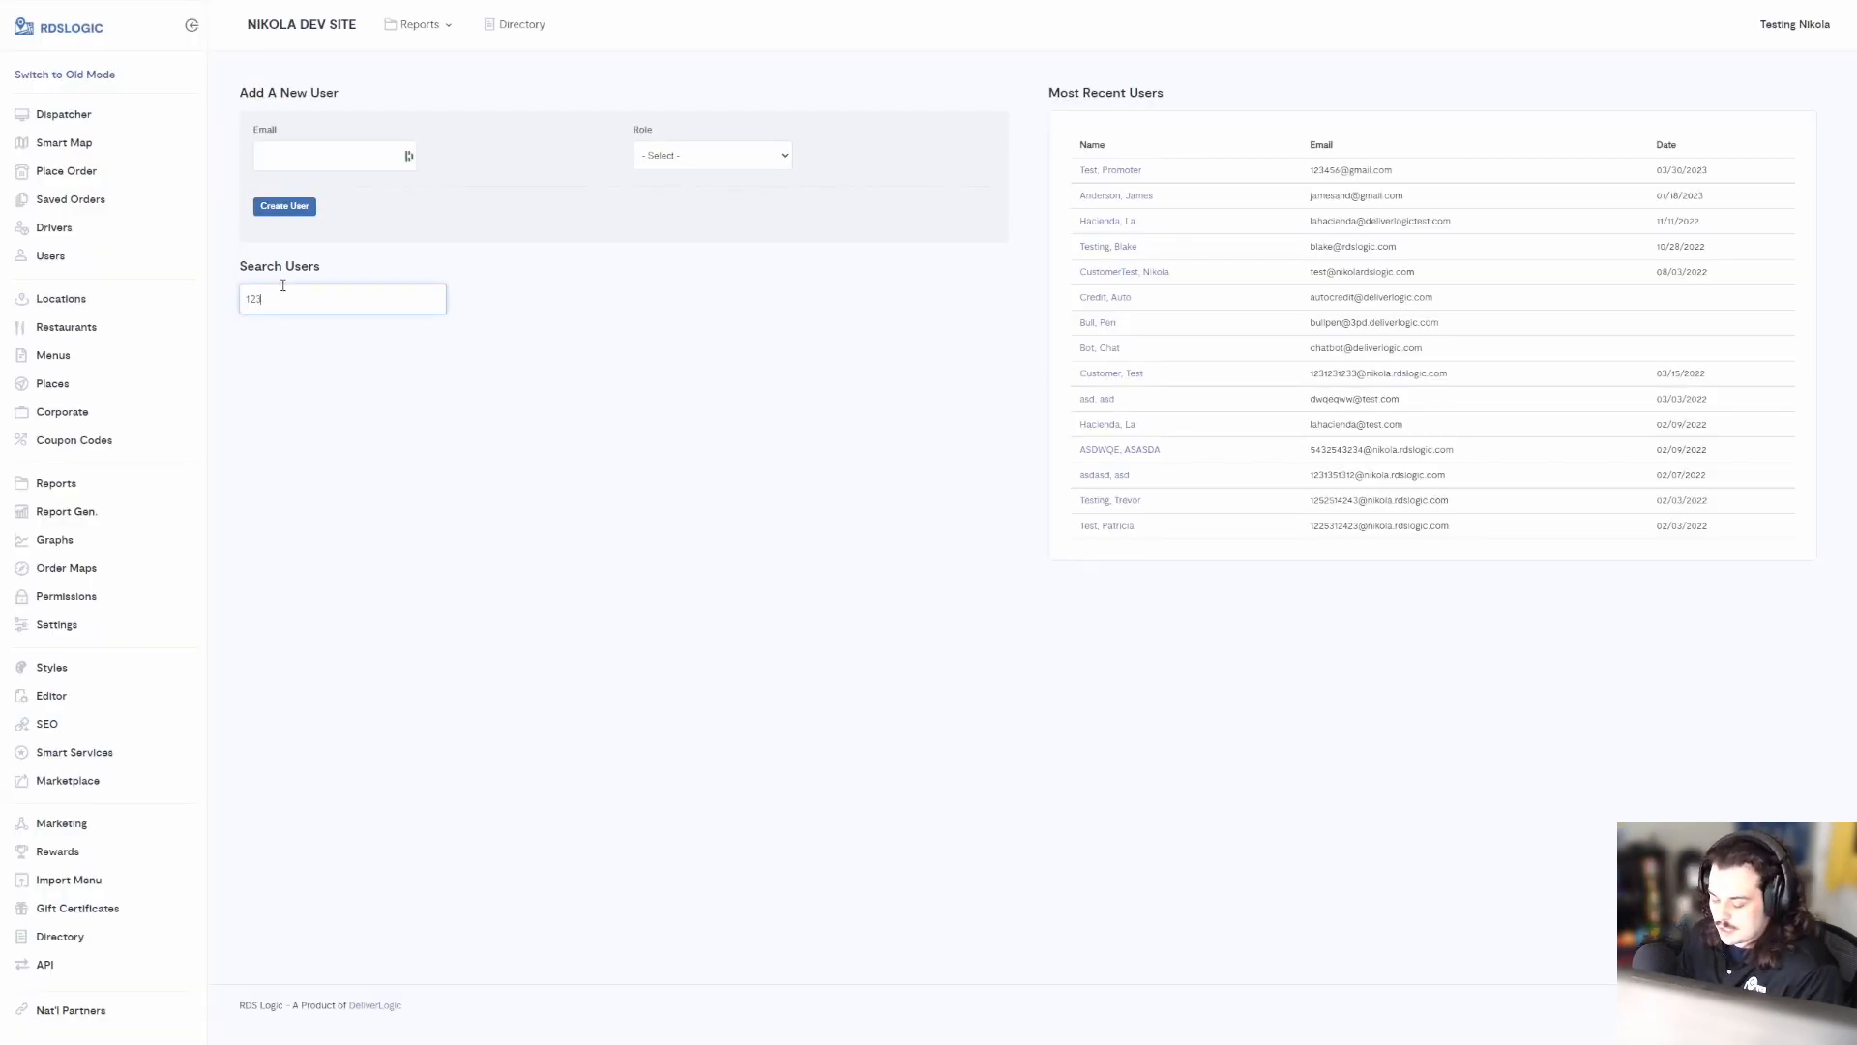
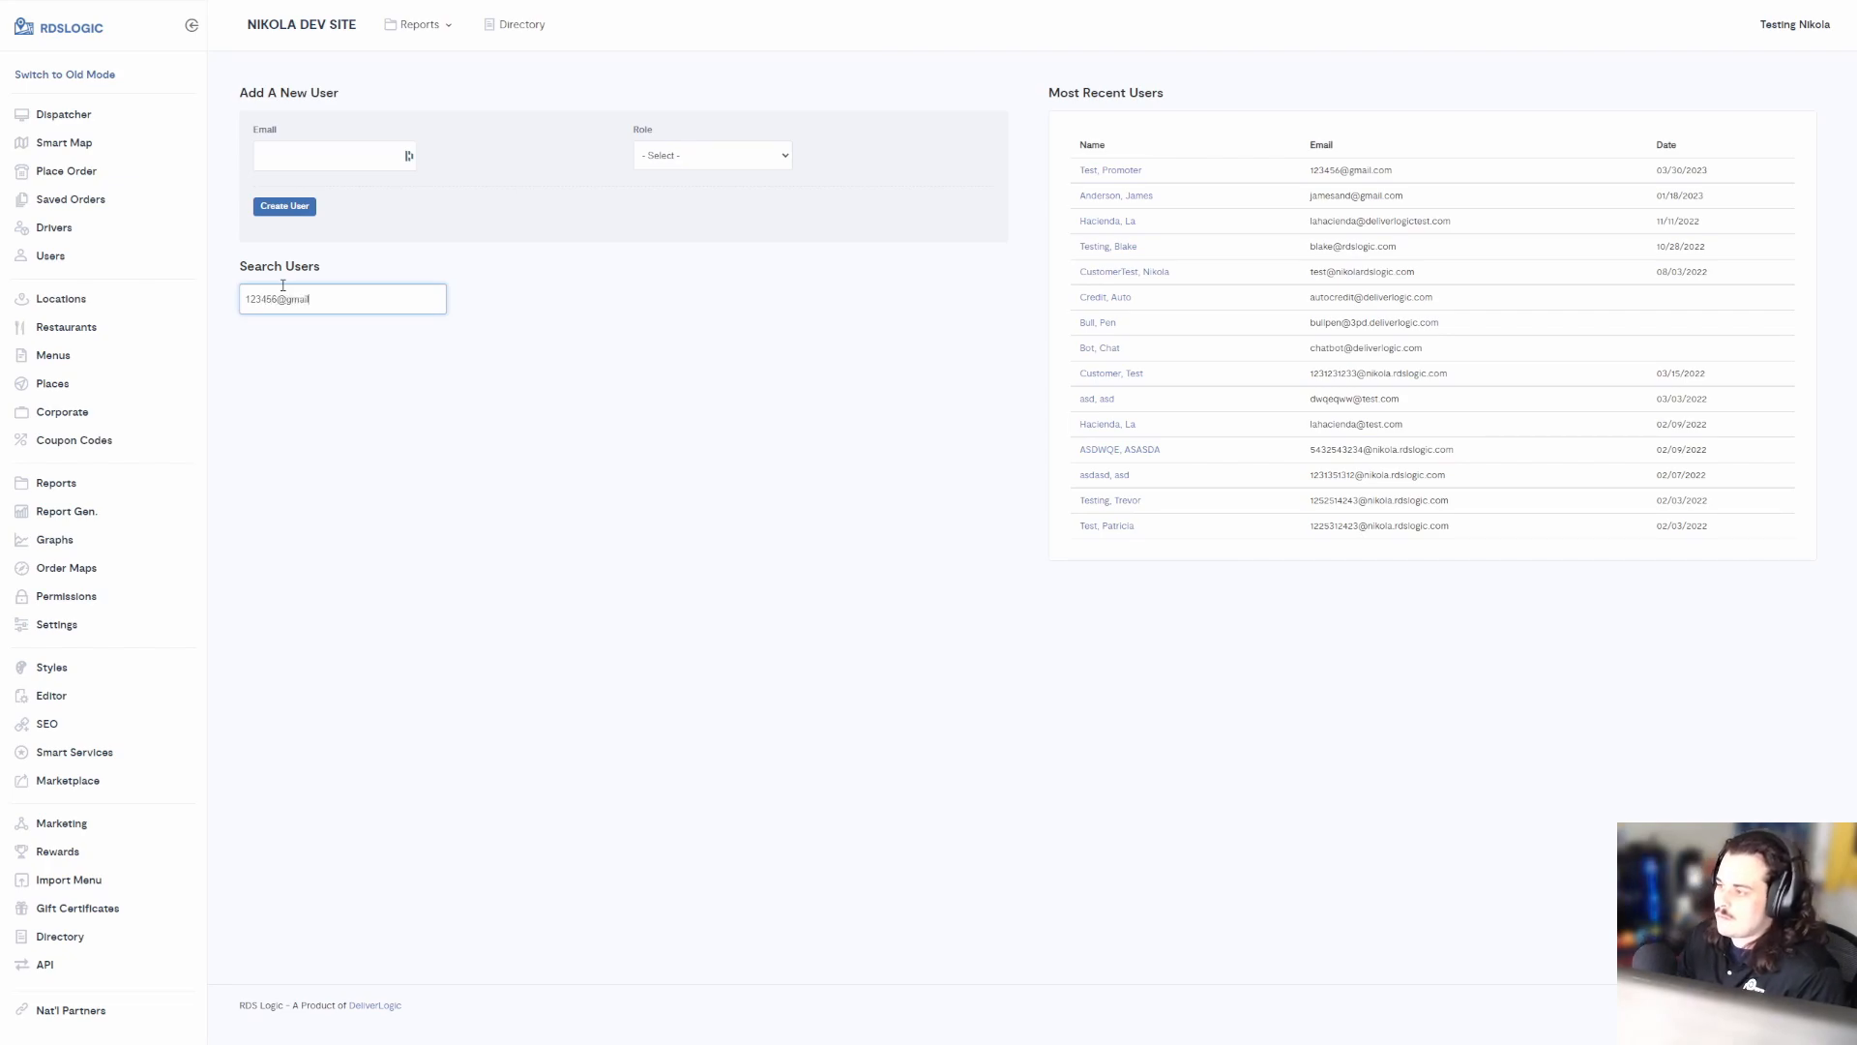
{"action": "left_click", "coordinate": [334, 379]}
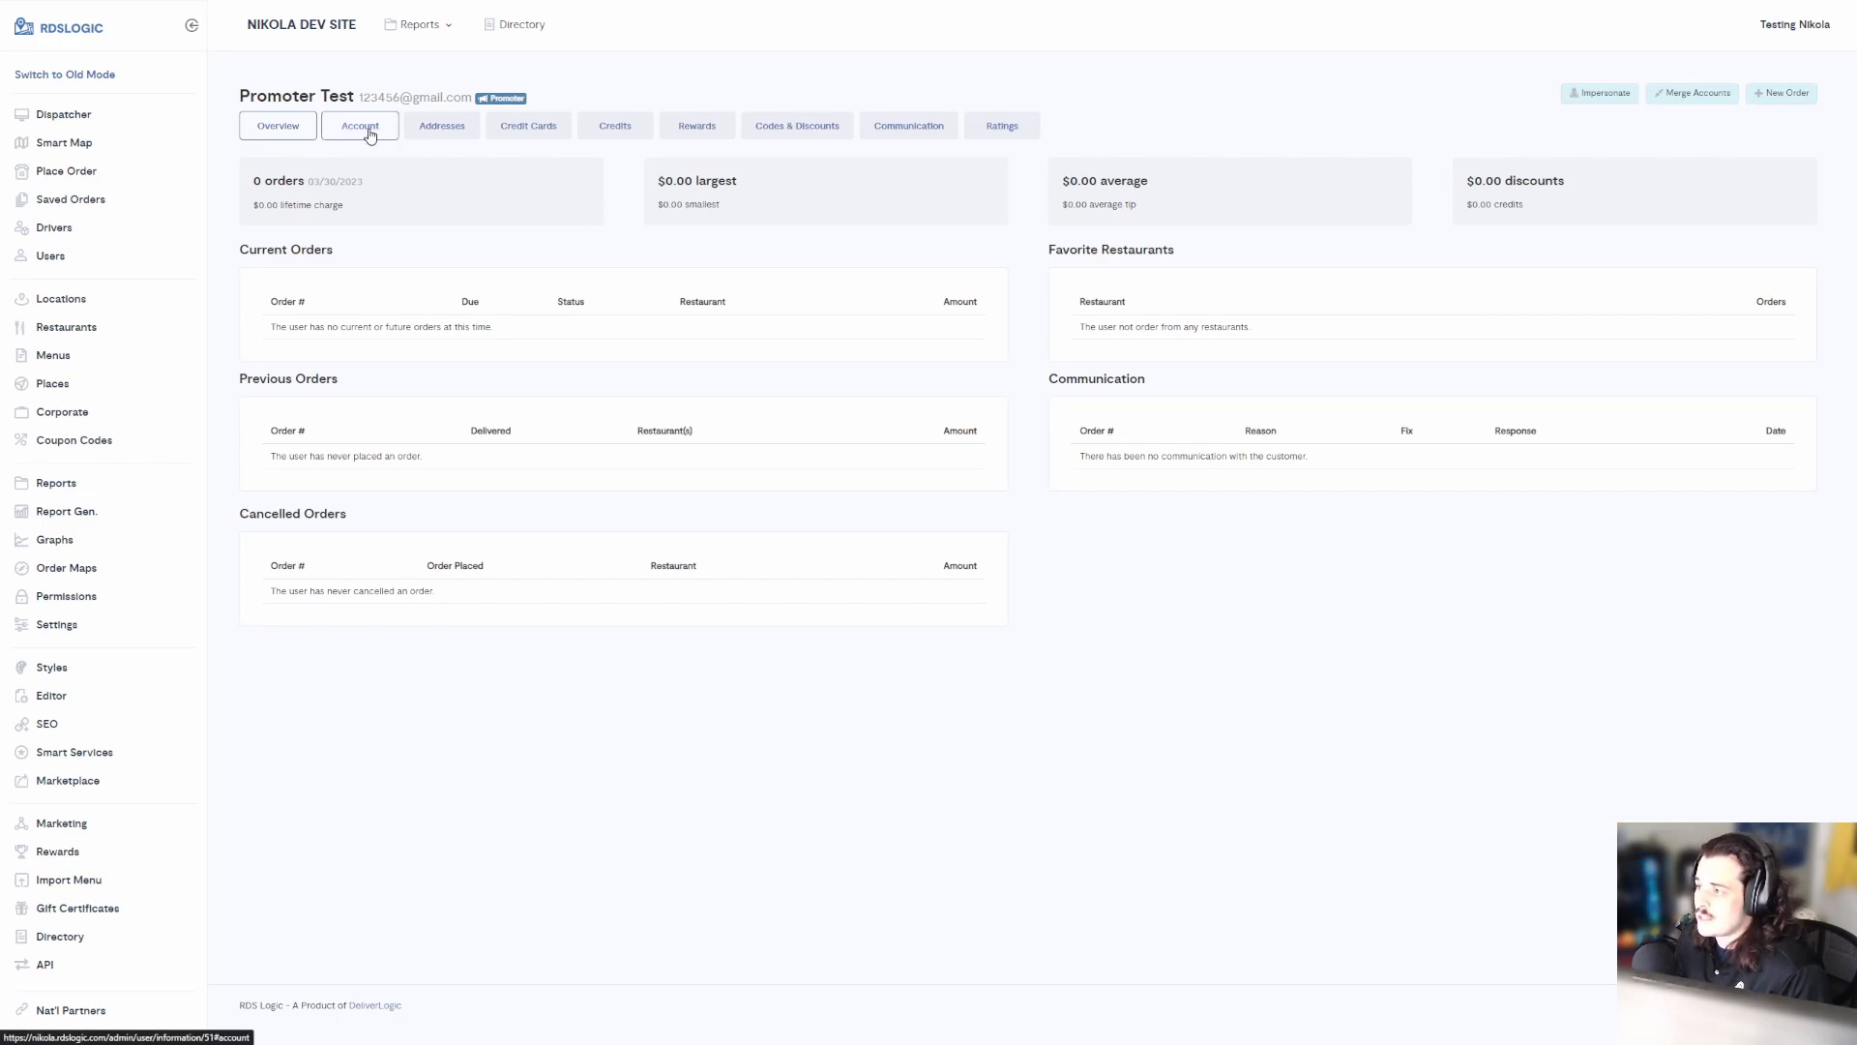
Browse the account's details, addresses, cards, credits, rewards history and coupon tabs
{"action": "triple_click", "coordinate": [518, 95]}
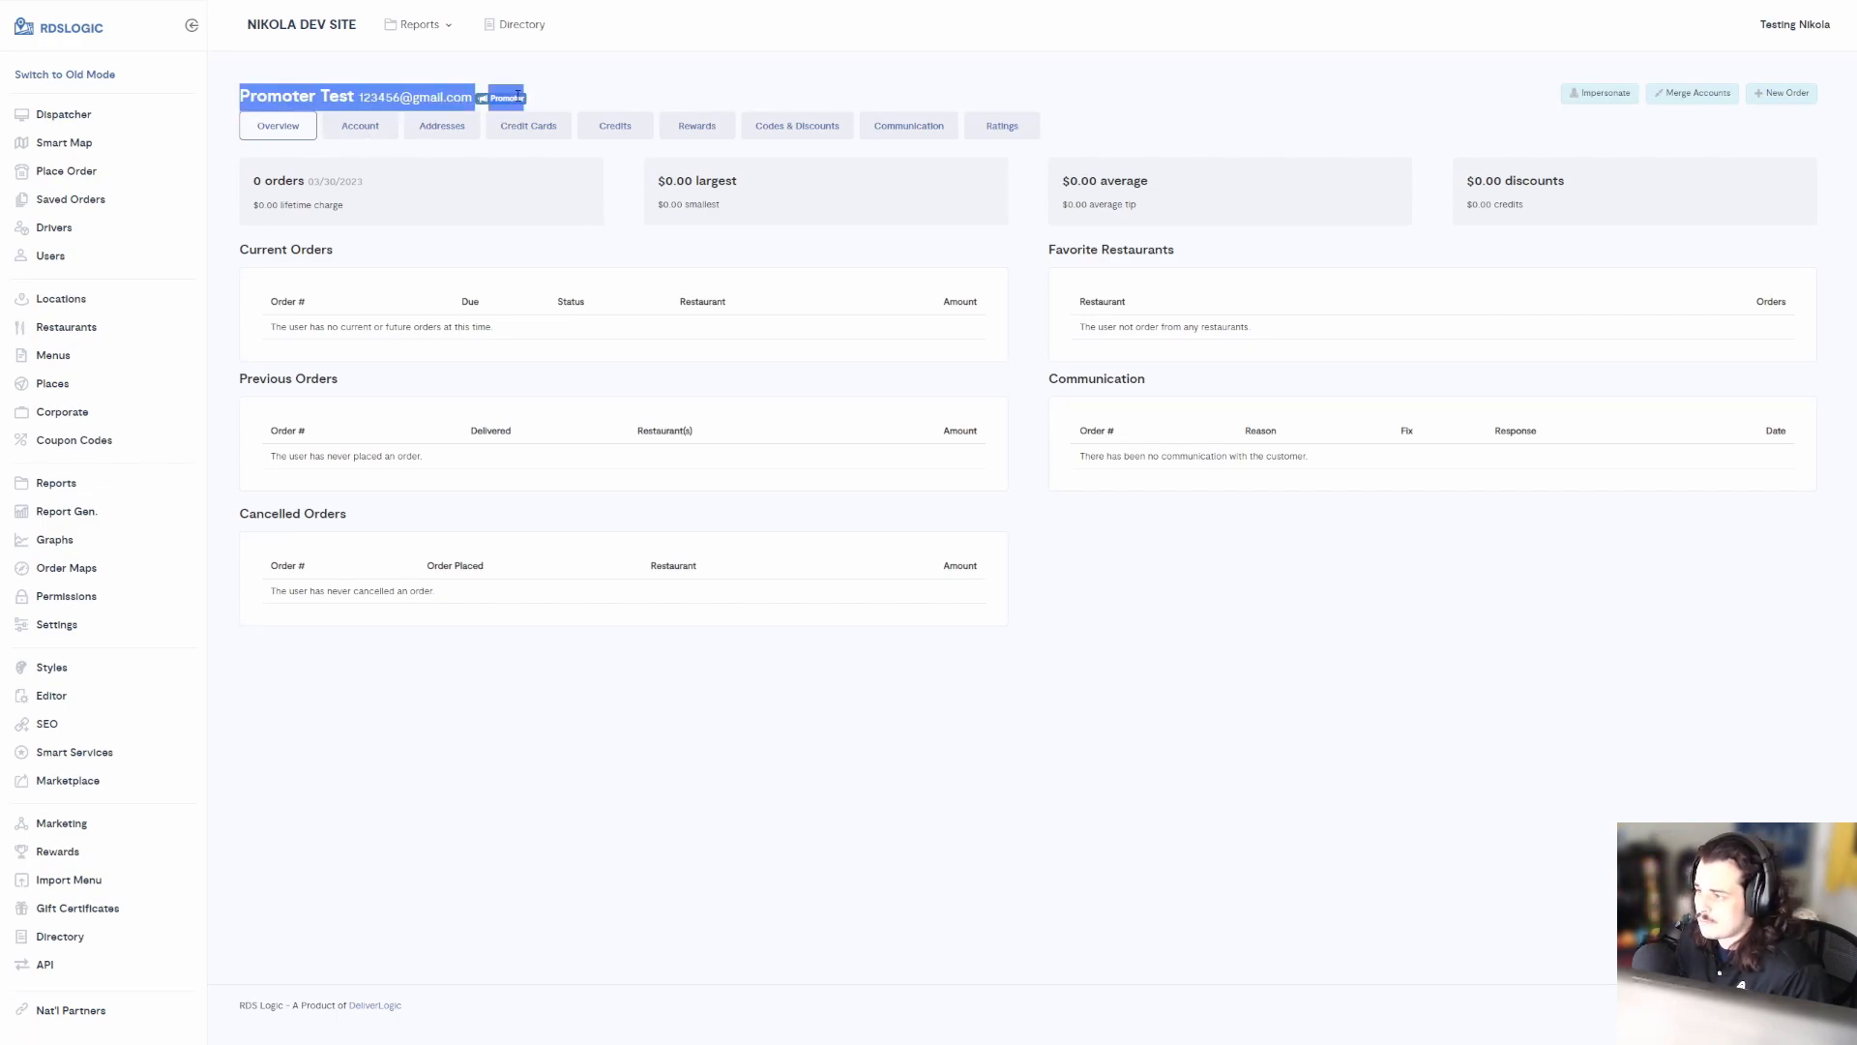
{"action": "left_click", "coordinate": [364, 129]}
{"action": "left_click", "coordinate": [468, 131]}
{"action": "left_click", "coordinate": [526, 127]}
{"action": "left_click", "coordinate": [497, 166]}
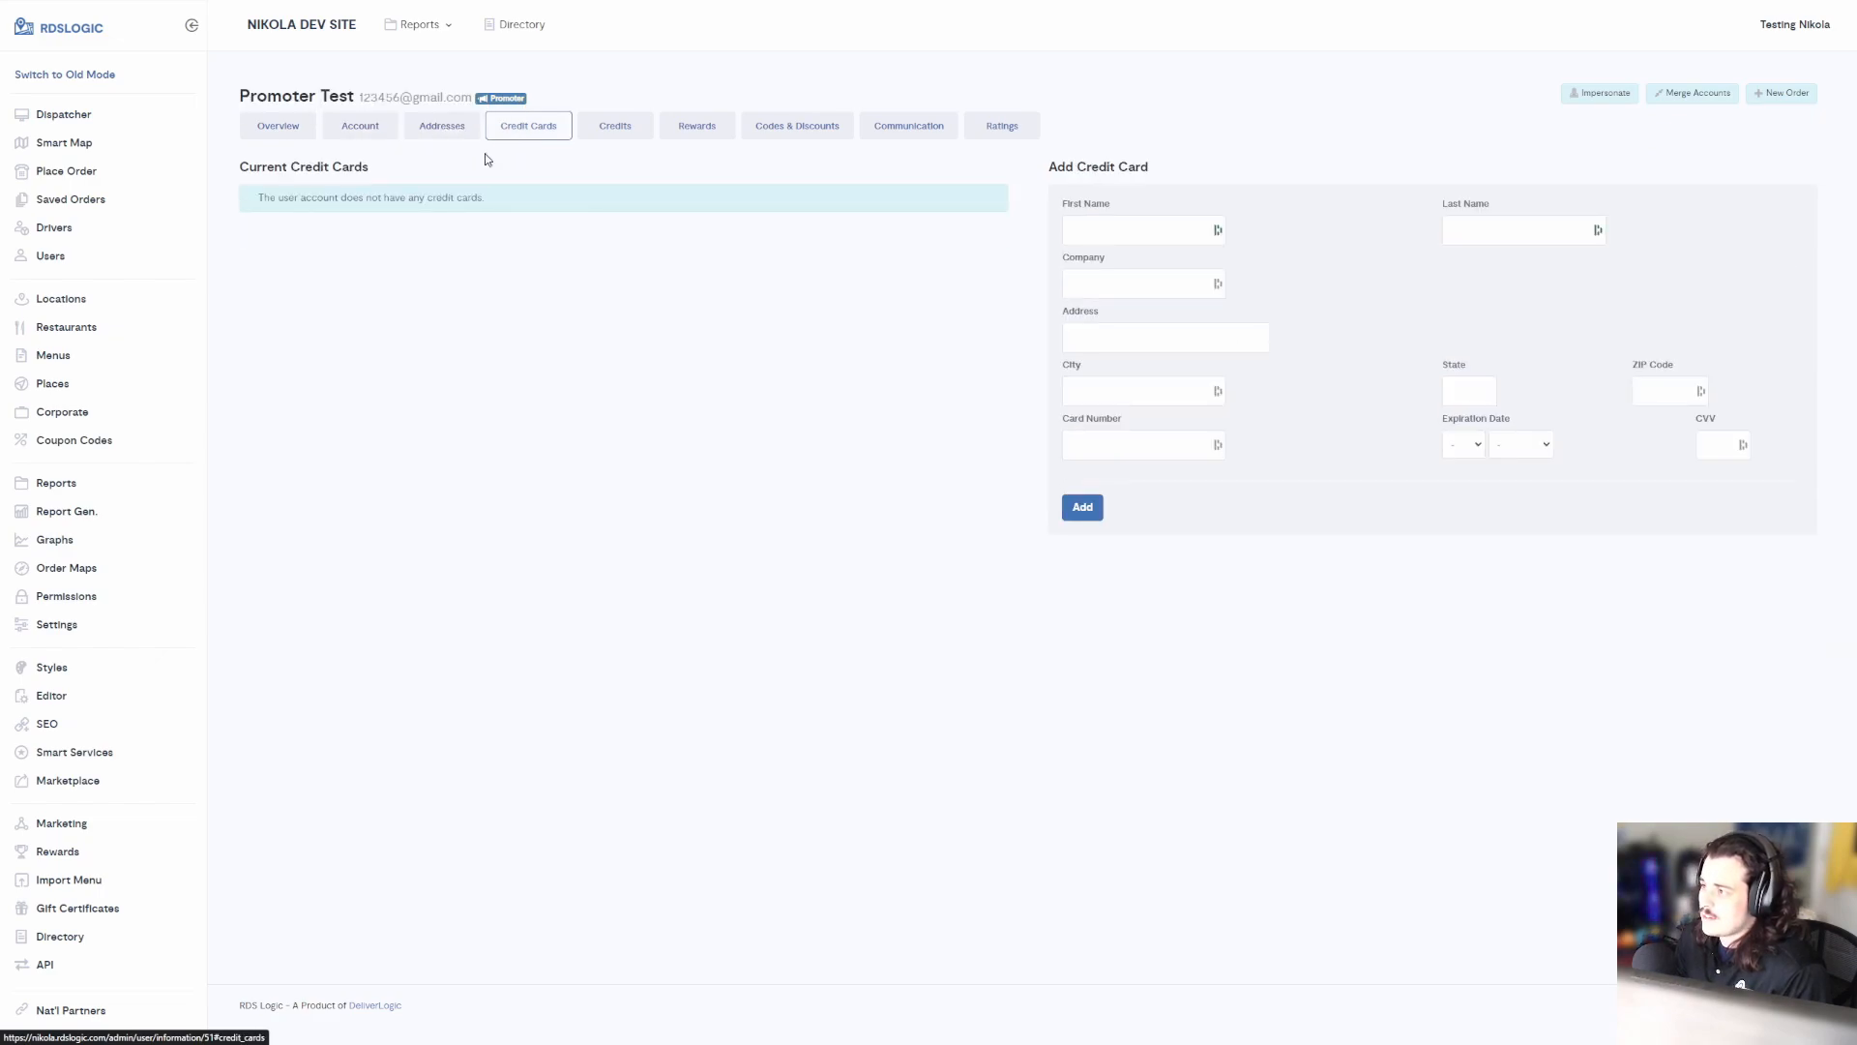
{"action": "left_click", "coordinate": [611, 129]}
{"action": "left_click", "coordinate": [668, 129]}
{"action": "left_click", "coordinate": [758, 129]}
Add a $2.56 credit with the reason 'Promoter Credit' to the account's credit history
{"action": "left_click", "coordinate": [651, 130]}
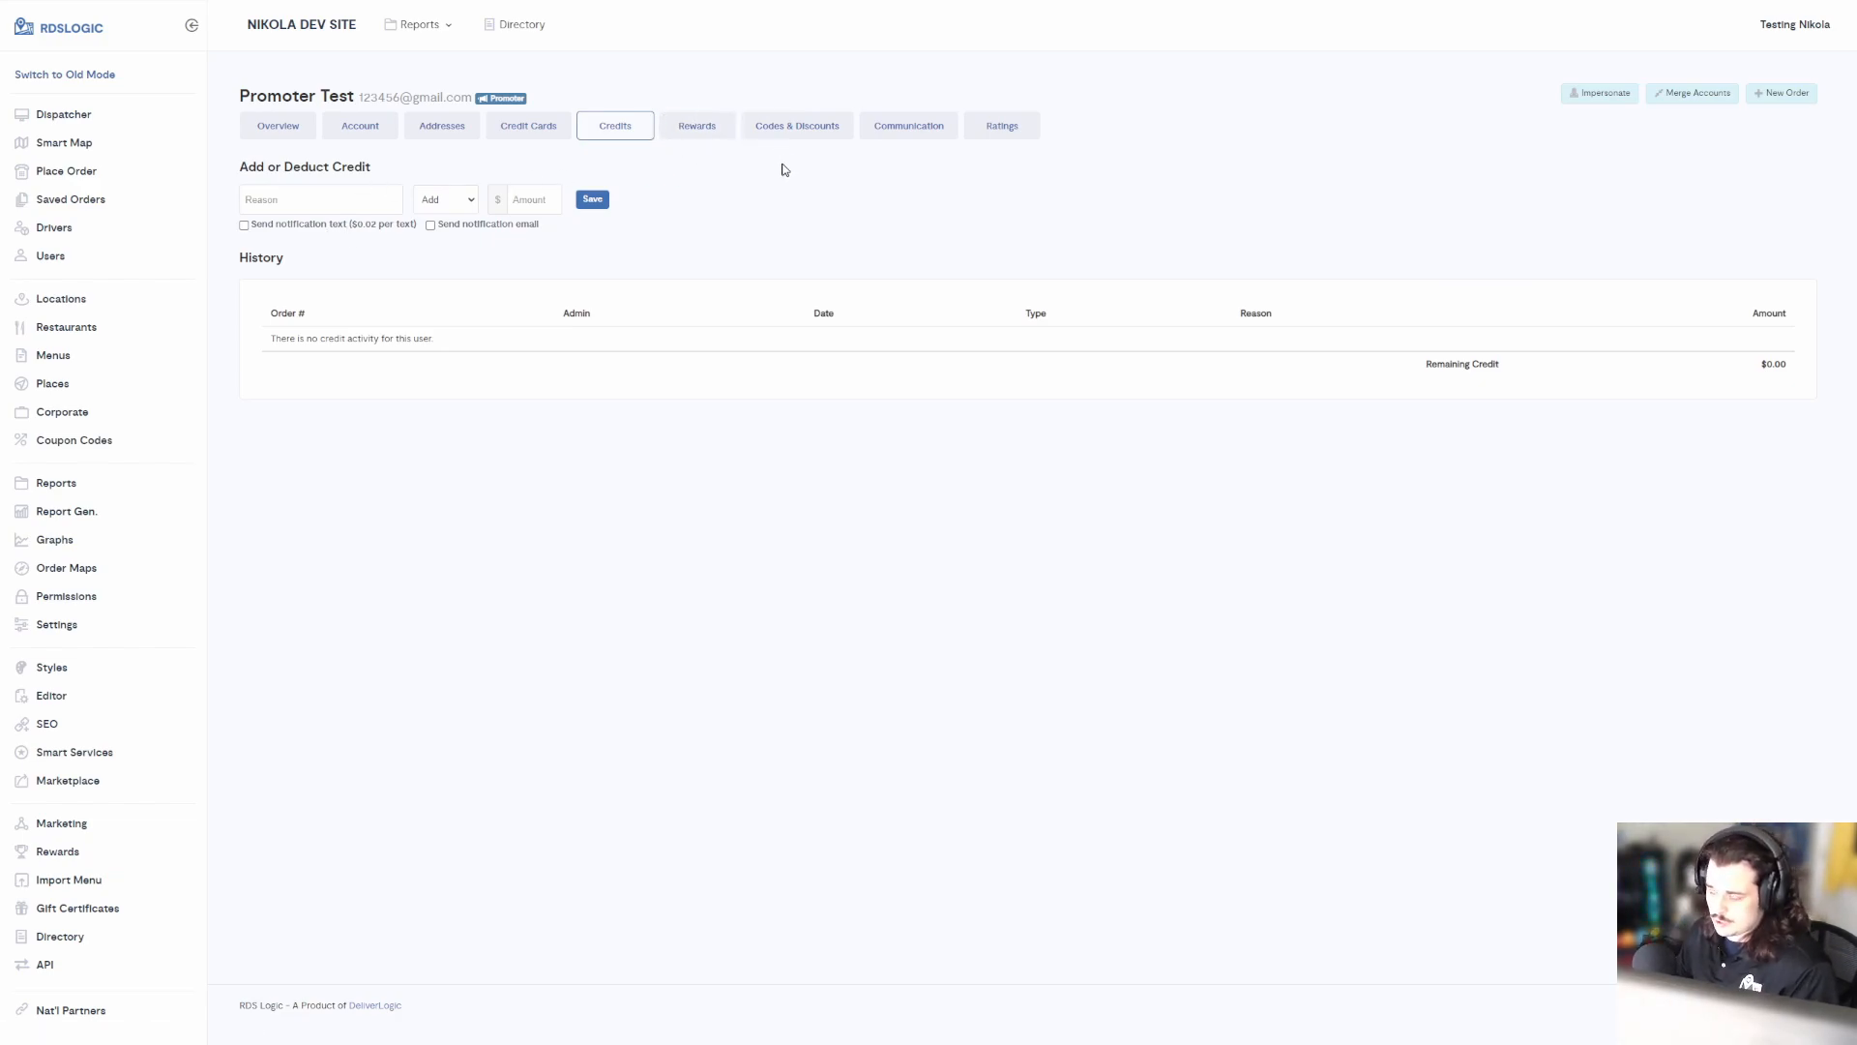
{"action": "left_click", "coordinate": [335, 203]}
{"action": "type", "text": "Promoter Credit"}
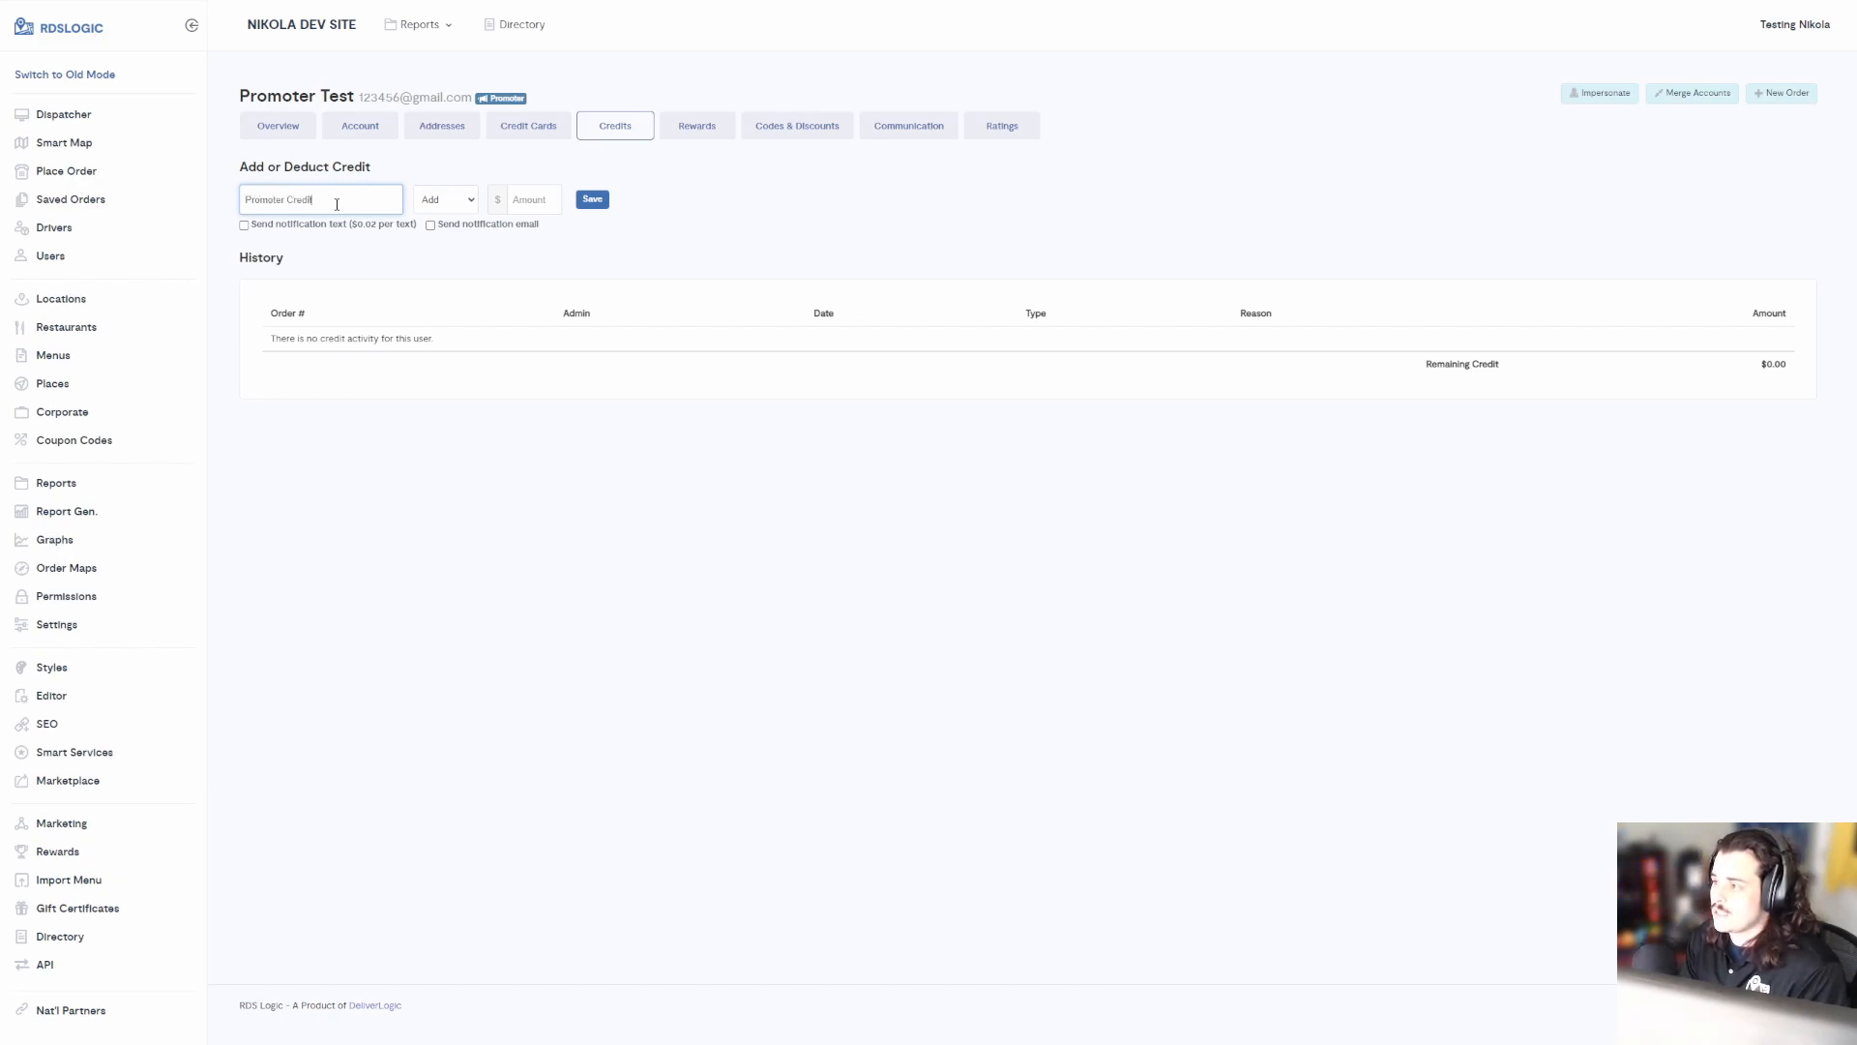
{"action": "left_click", "coordinate": [560, 189]}
{"action": "type", "text": "2.56"}
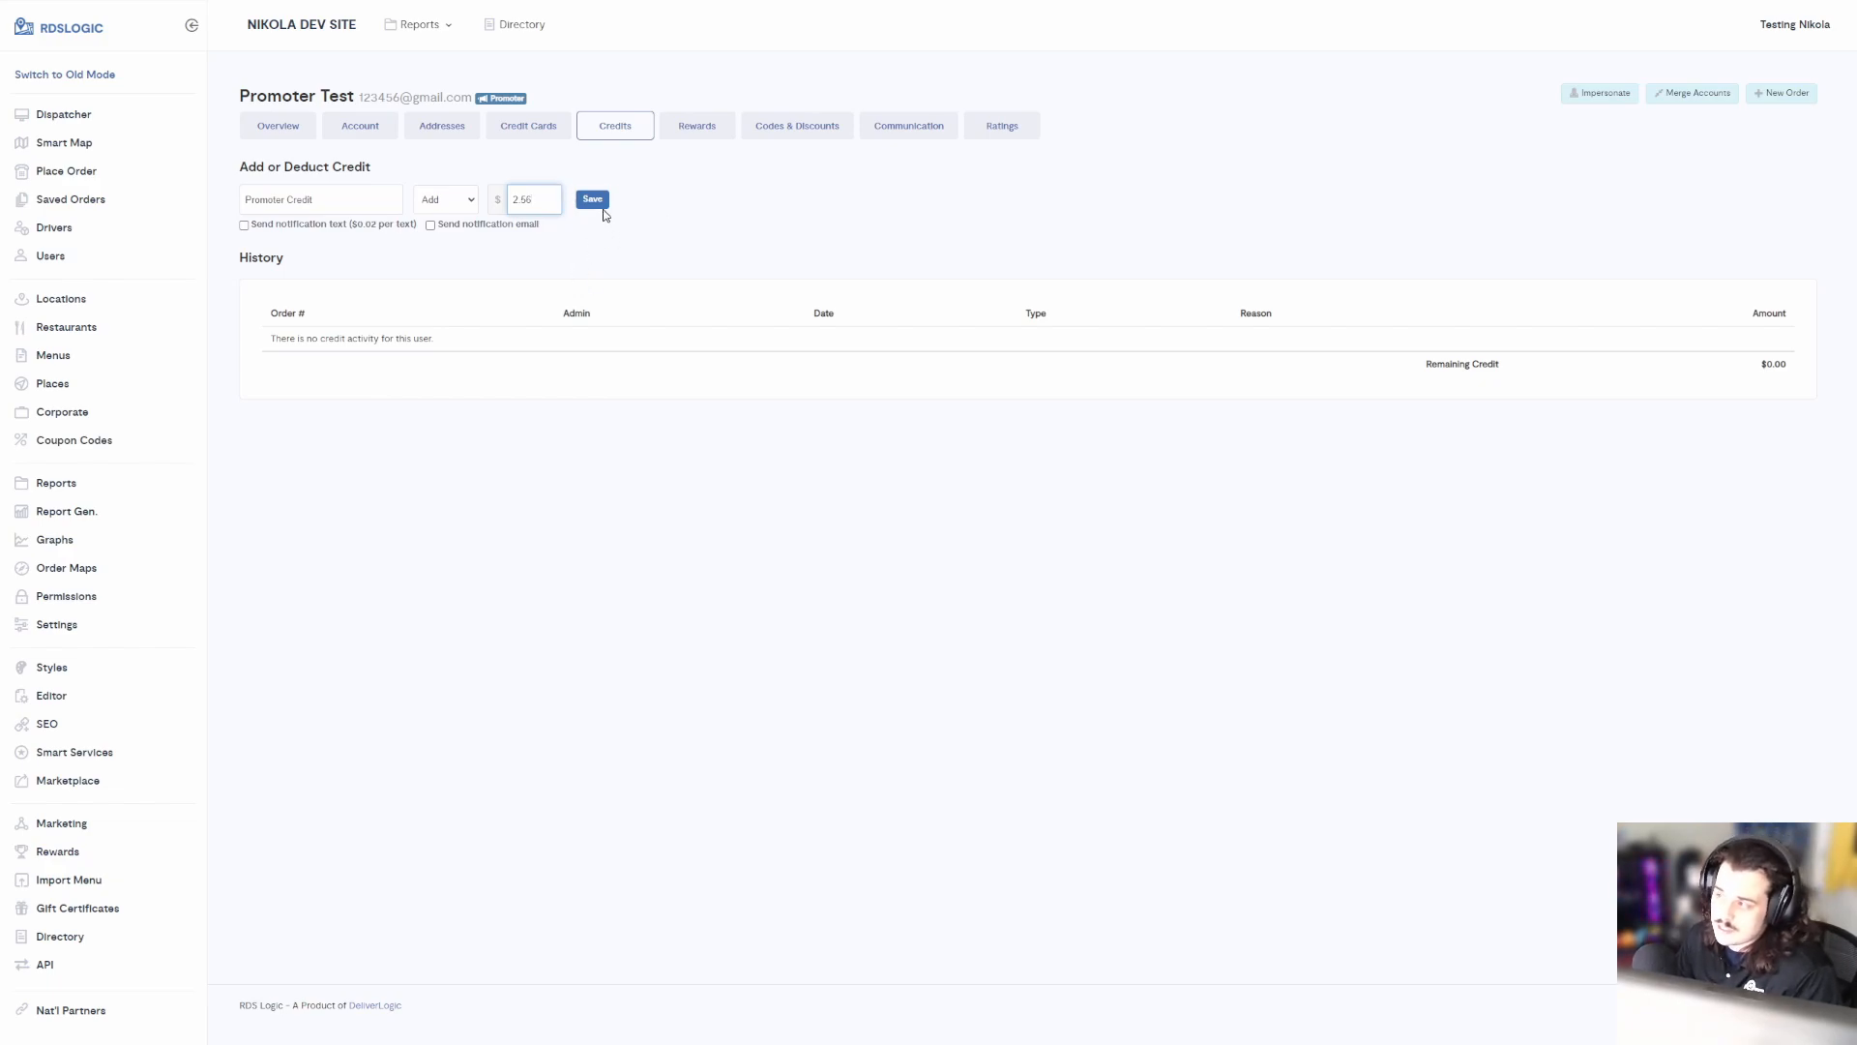
{"action": "left_click", "coordinate": [593, 199]}
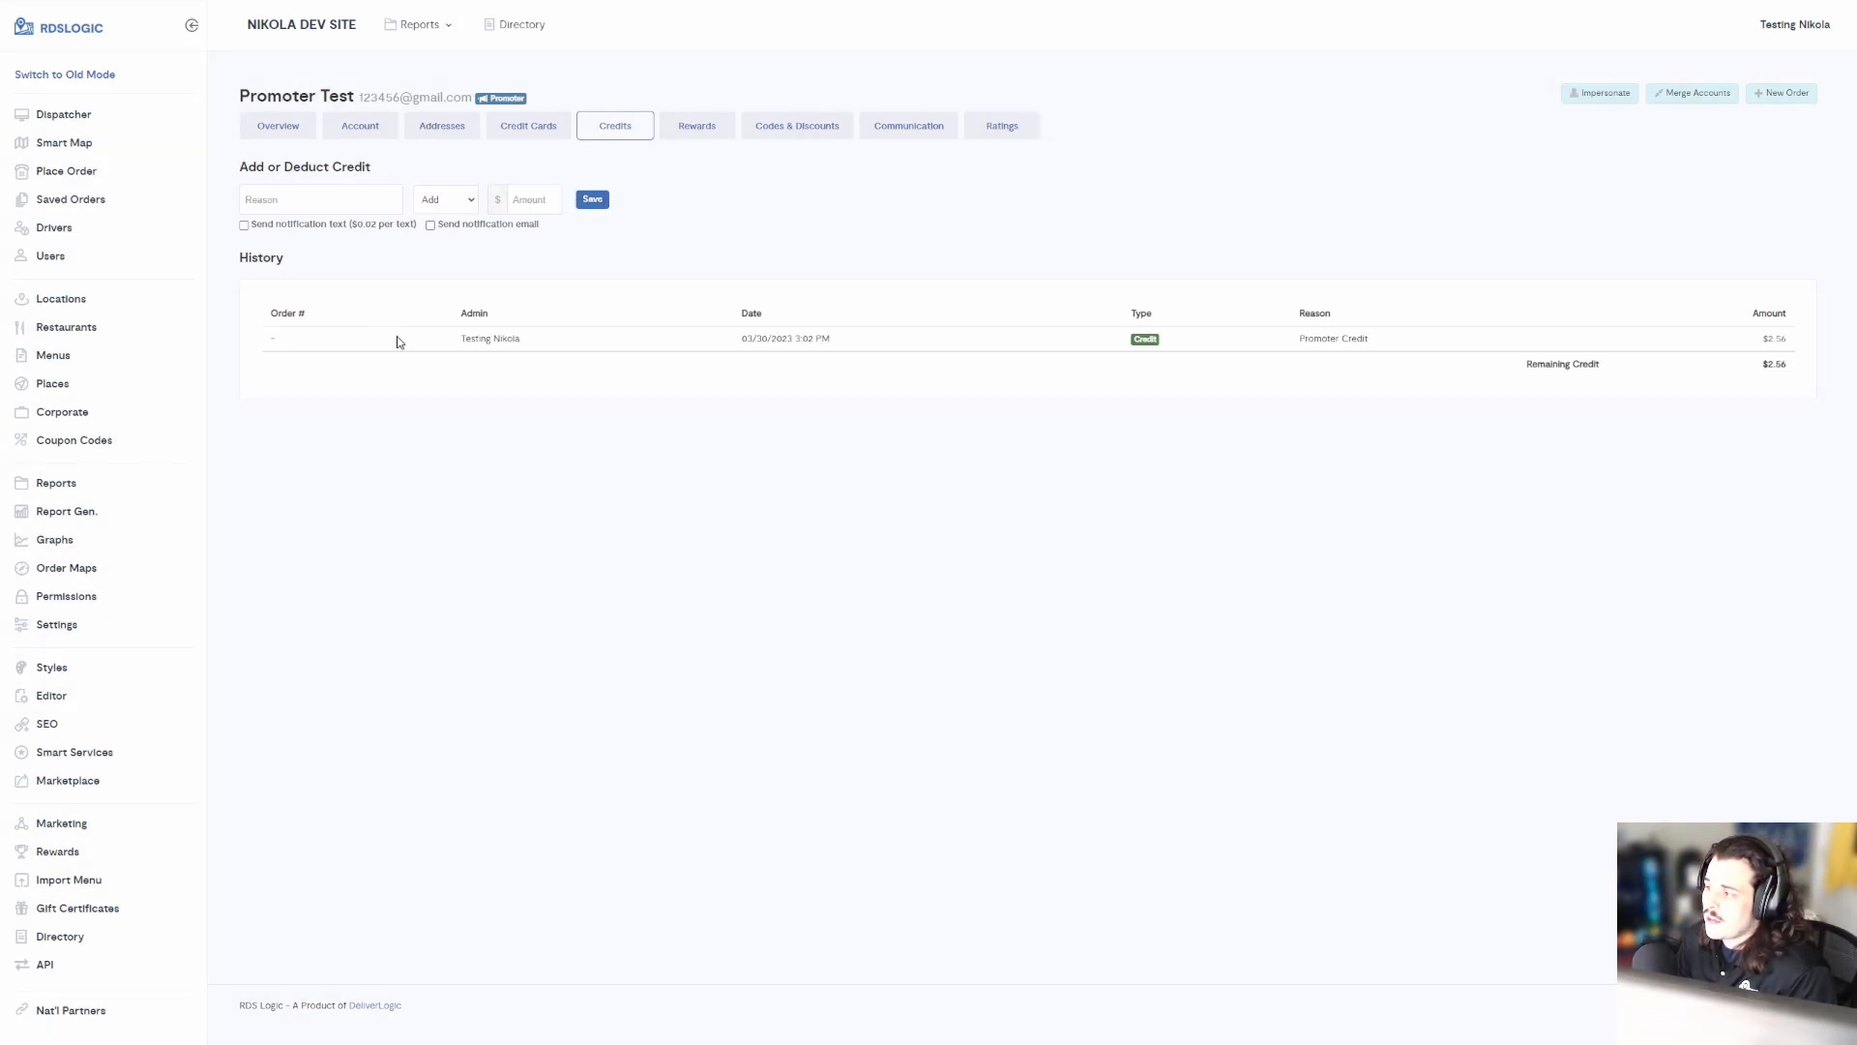
Highlight the new credit entry and the $2.56 remaining credit amount
{"action": "left_click_drag", "start_coordinate": [258, 314], "coordinate": [1152, 338]}
{"action": "left_click", "coordinate": [1184, 330]}
{"action": "mouse_move", "coordinate": [1768, 337]}
{"action": "left_mouse_down"}
{"action": "mouse_move", "coordinate": [1810, 344]}
{"action": "mouse_move", "coordinate": [1754, 334]}
{"action": "left_mouse_up"}
{"action": "left_click", "coordinate": [1751, 328]}
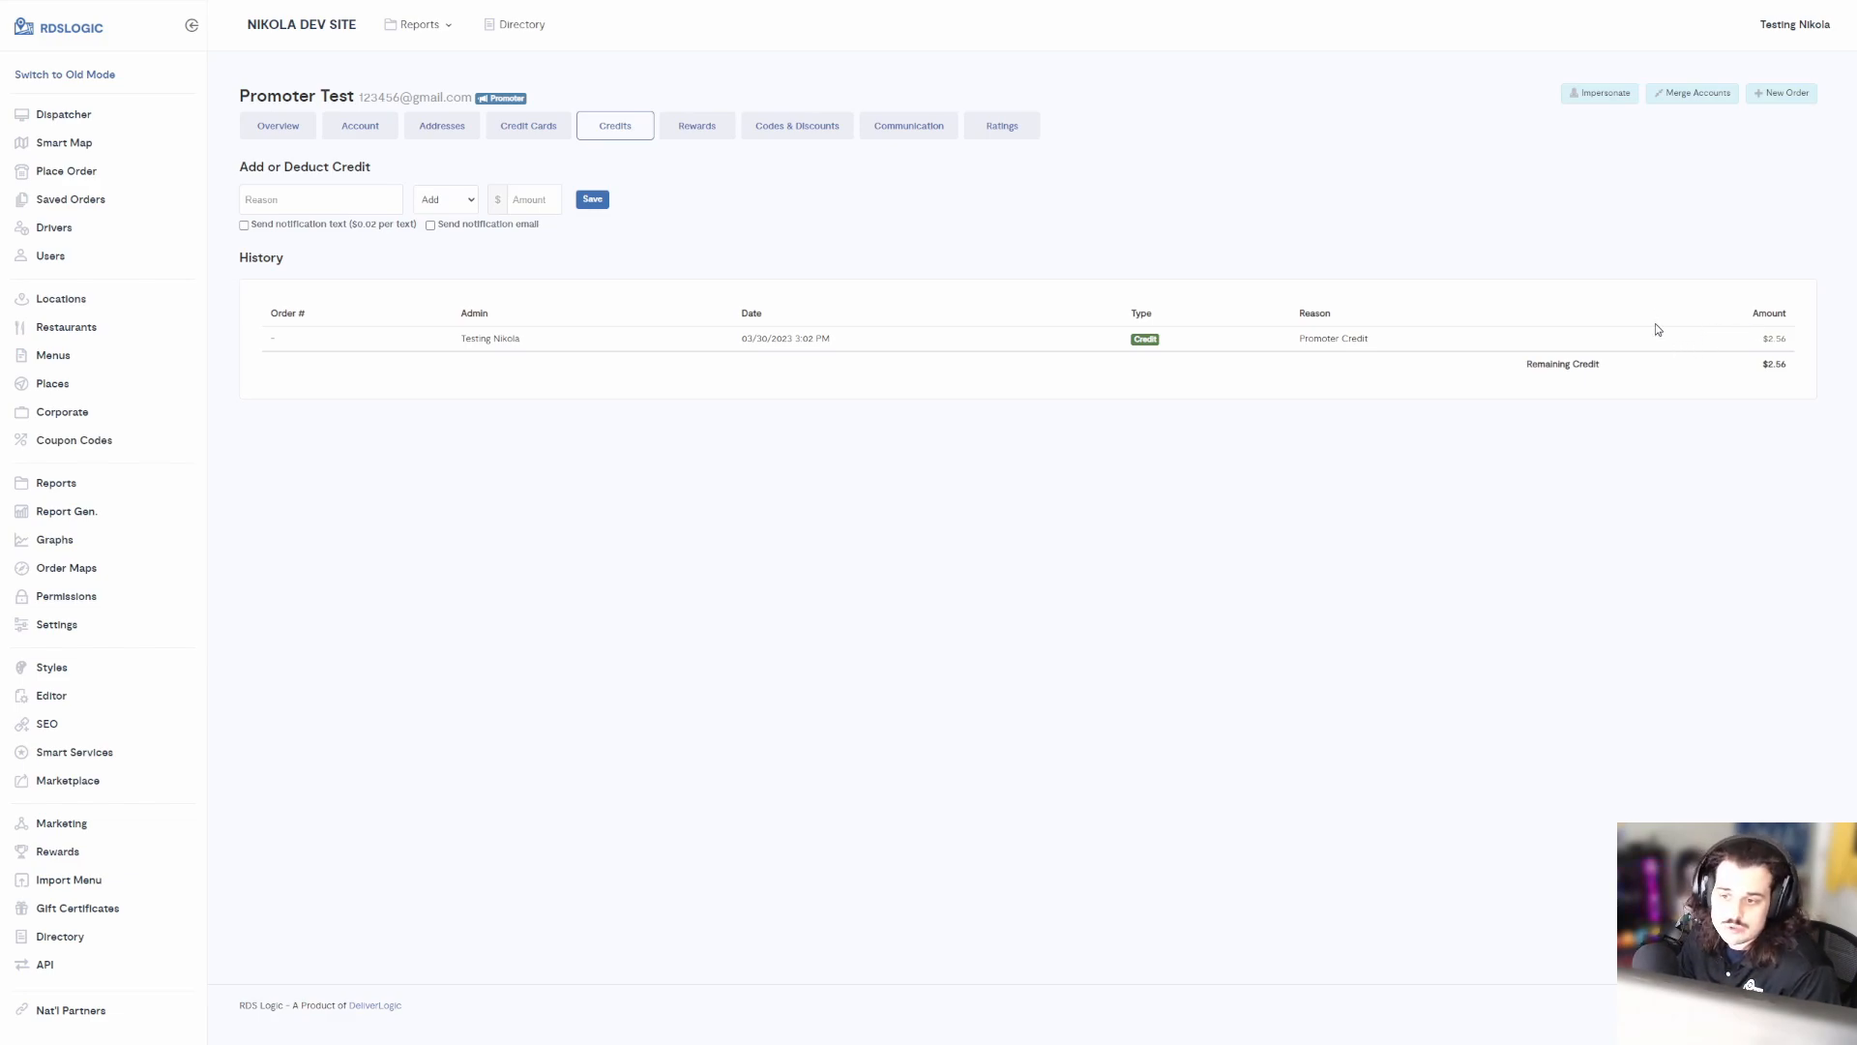
{"action": "left_click", "coordinate": [700, 132]}
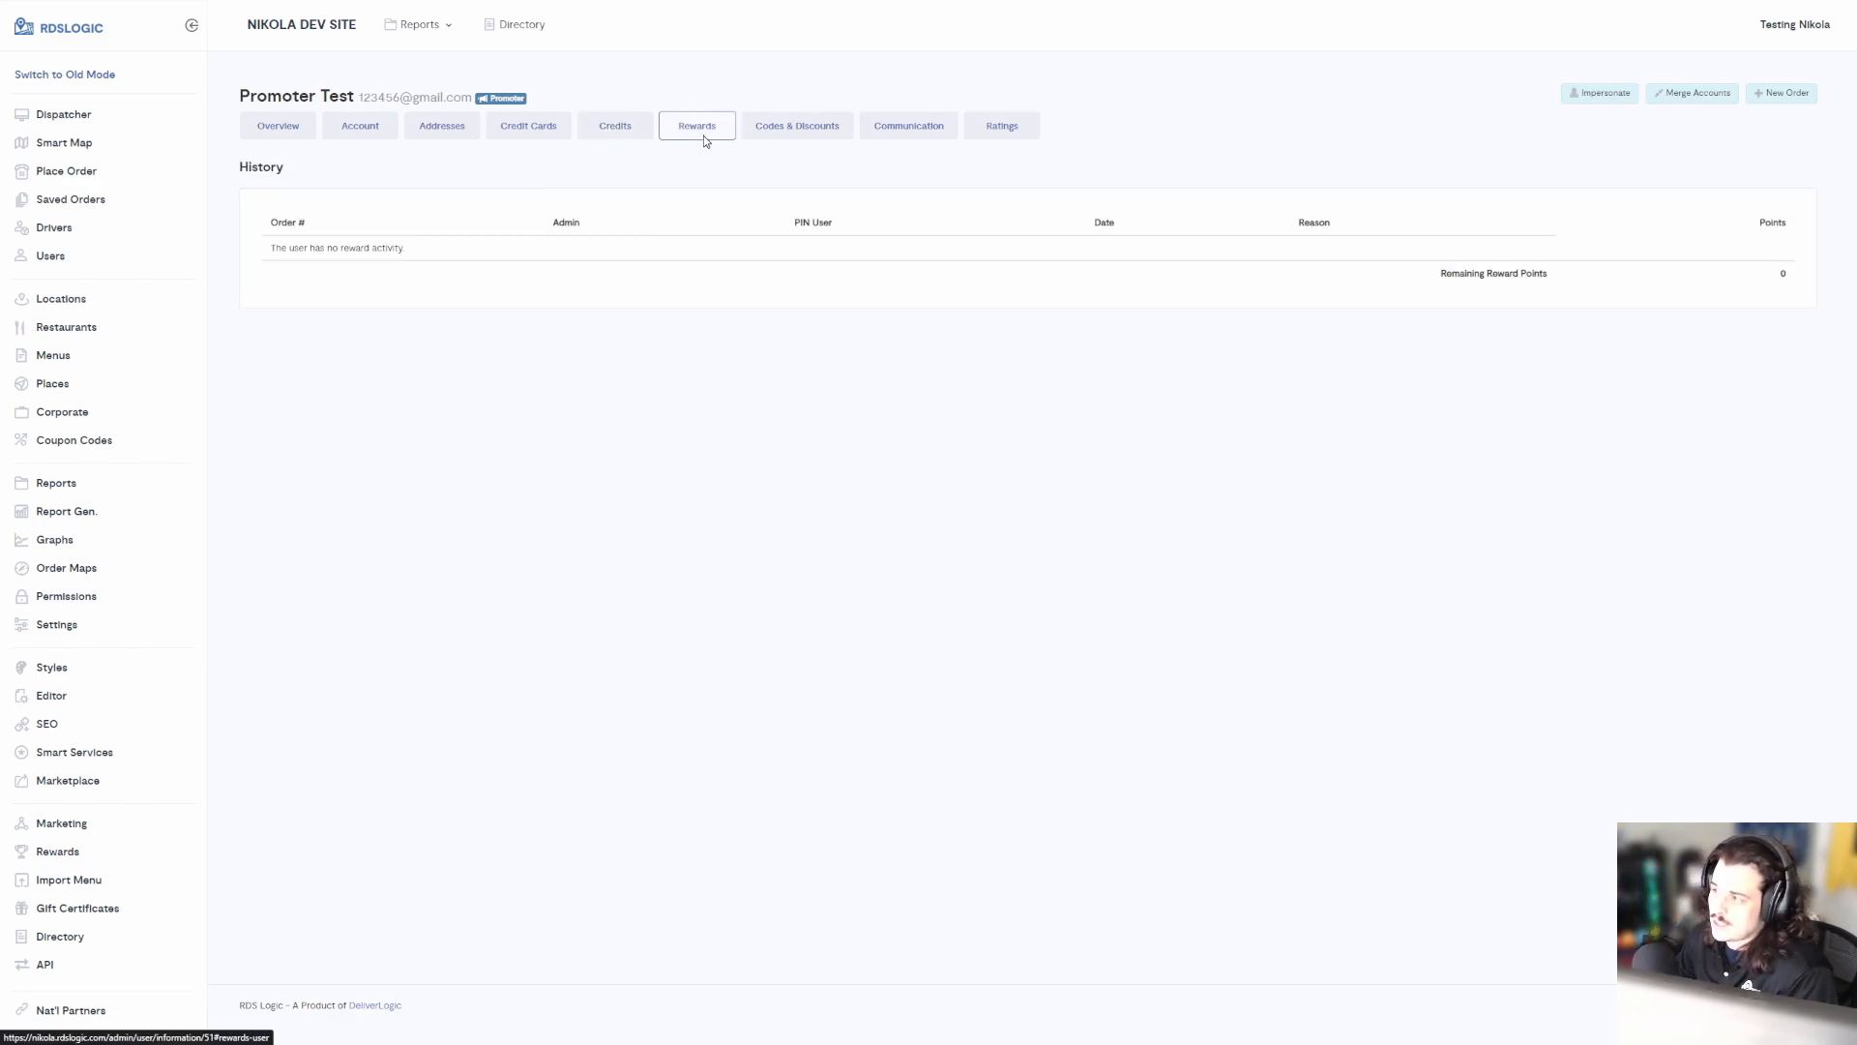
{"action": "left_click", "coordinate": [773, 127]}
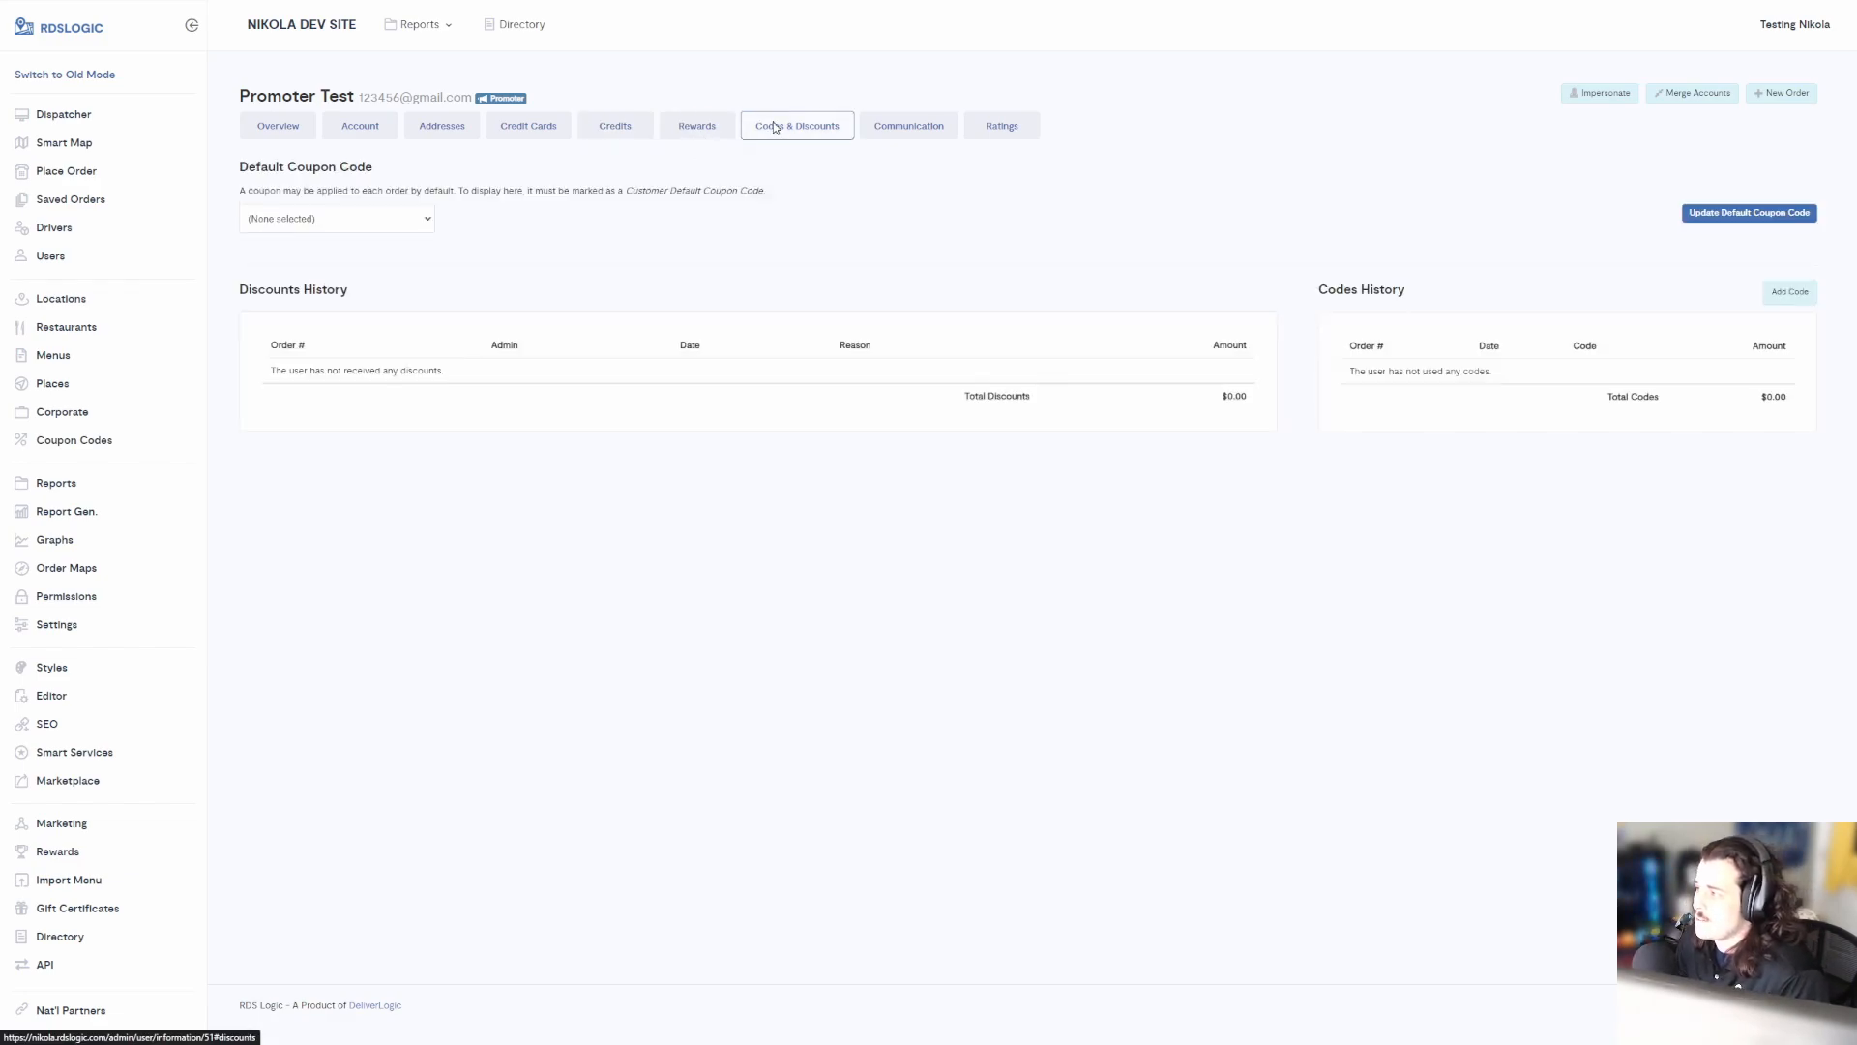
{"action": "left_click", "coordinate": [430, 215]}
{"action": "left_click", "coordinate": [430, 215]}
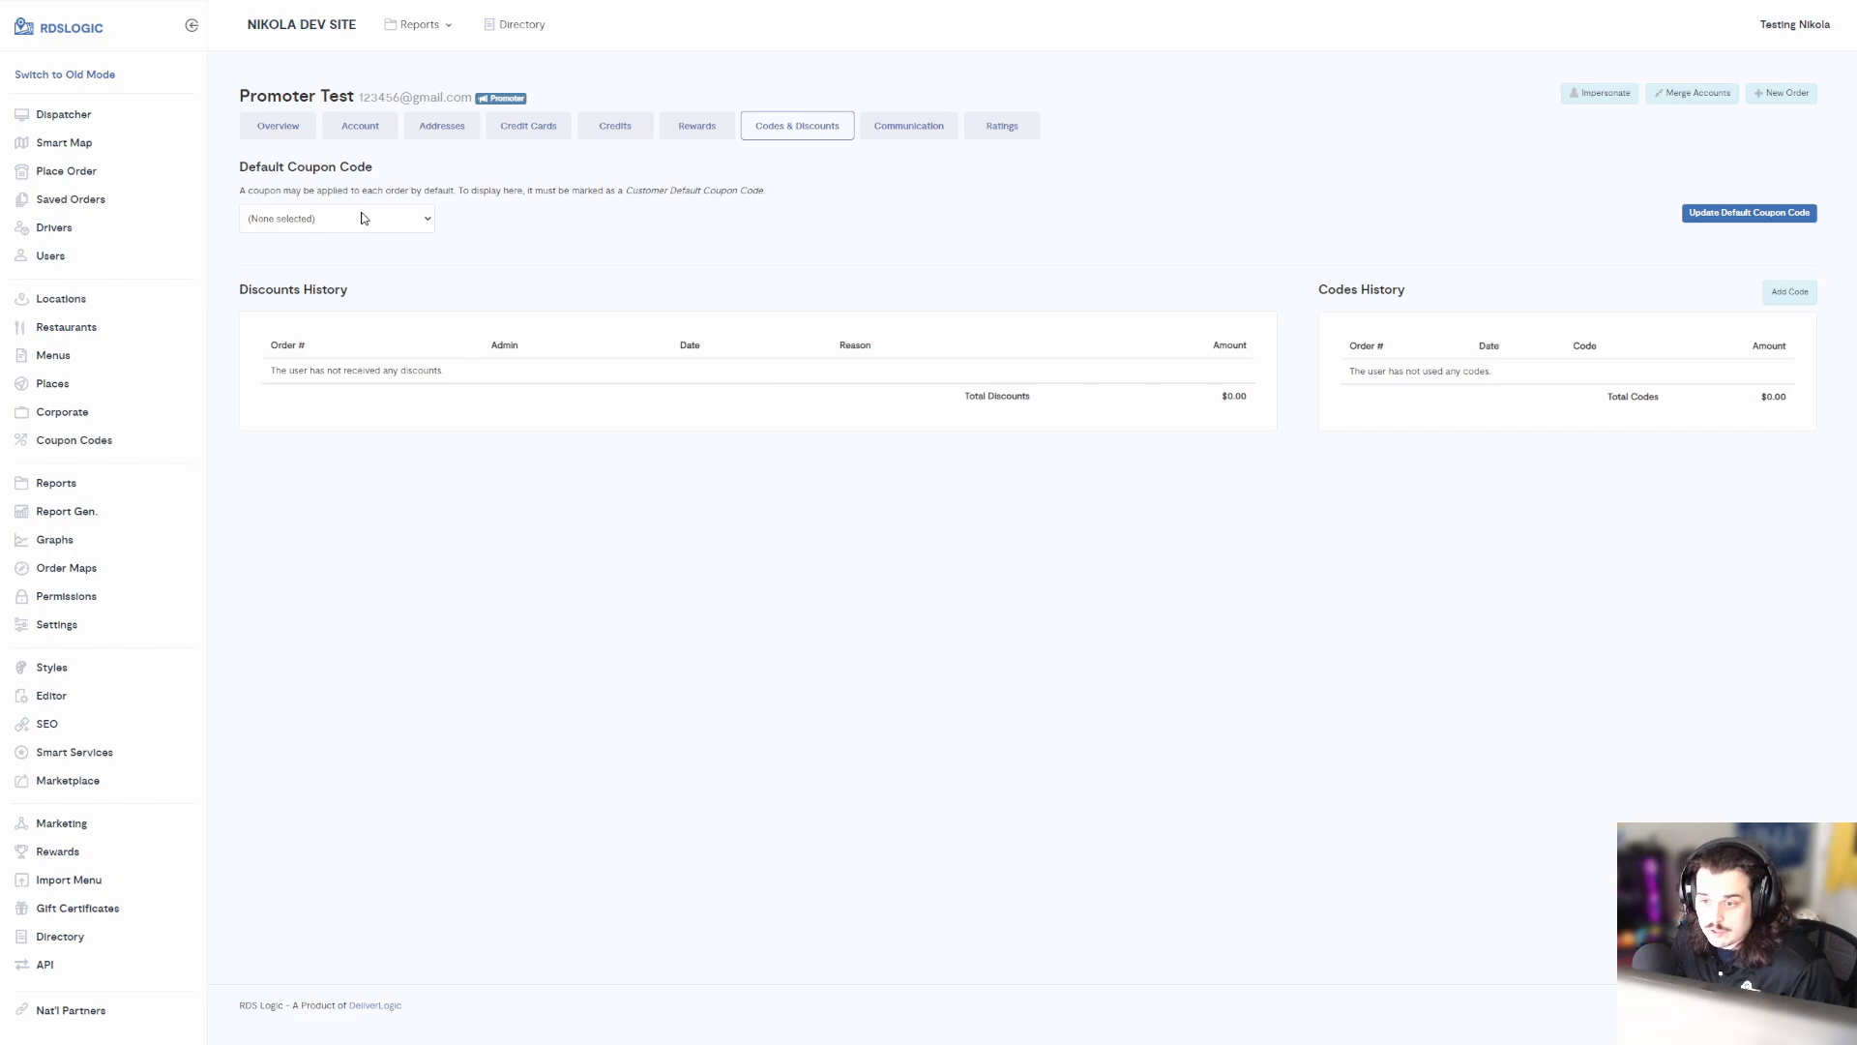
{"action": "left_click", "coordinate": [881, 133]}
{"action": "left_click", "coordinate": [985, 127]}
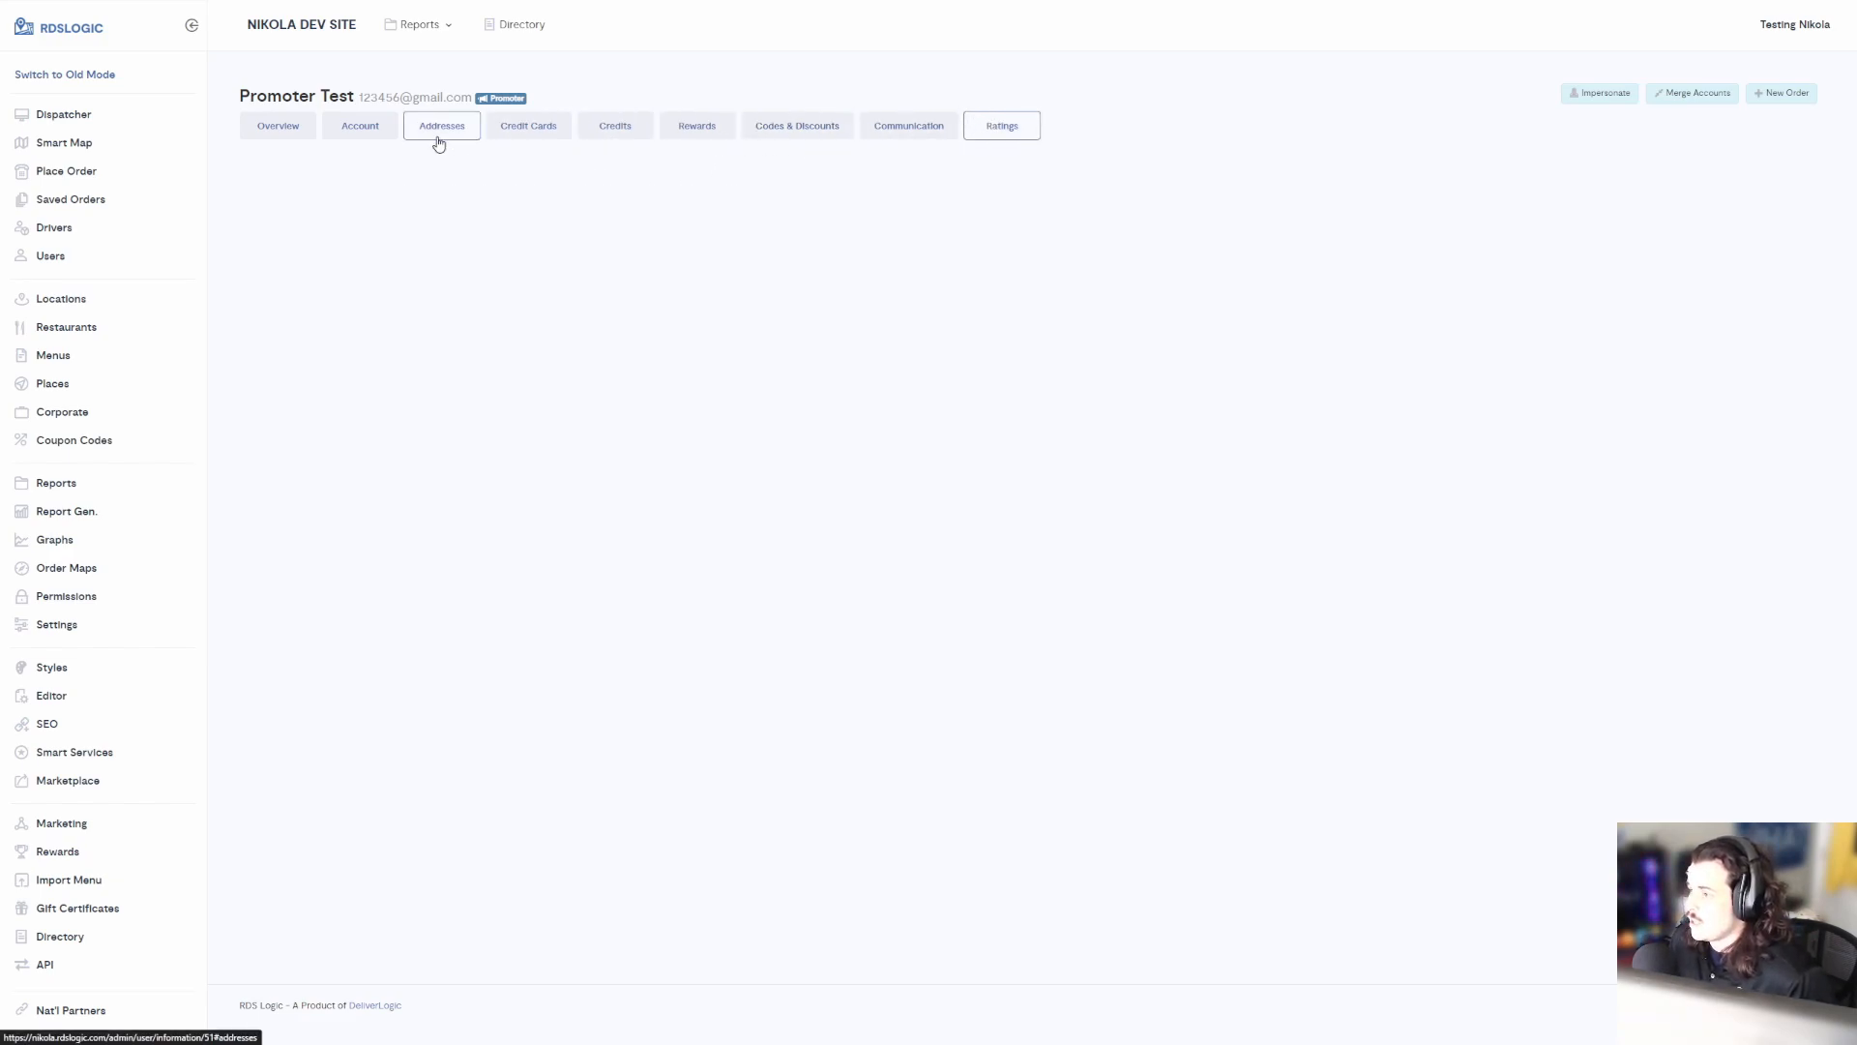
Switch to the account overview and highlight the account's name and email line
{"action": "left_click", "coordinate": [289, 141]}
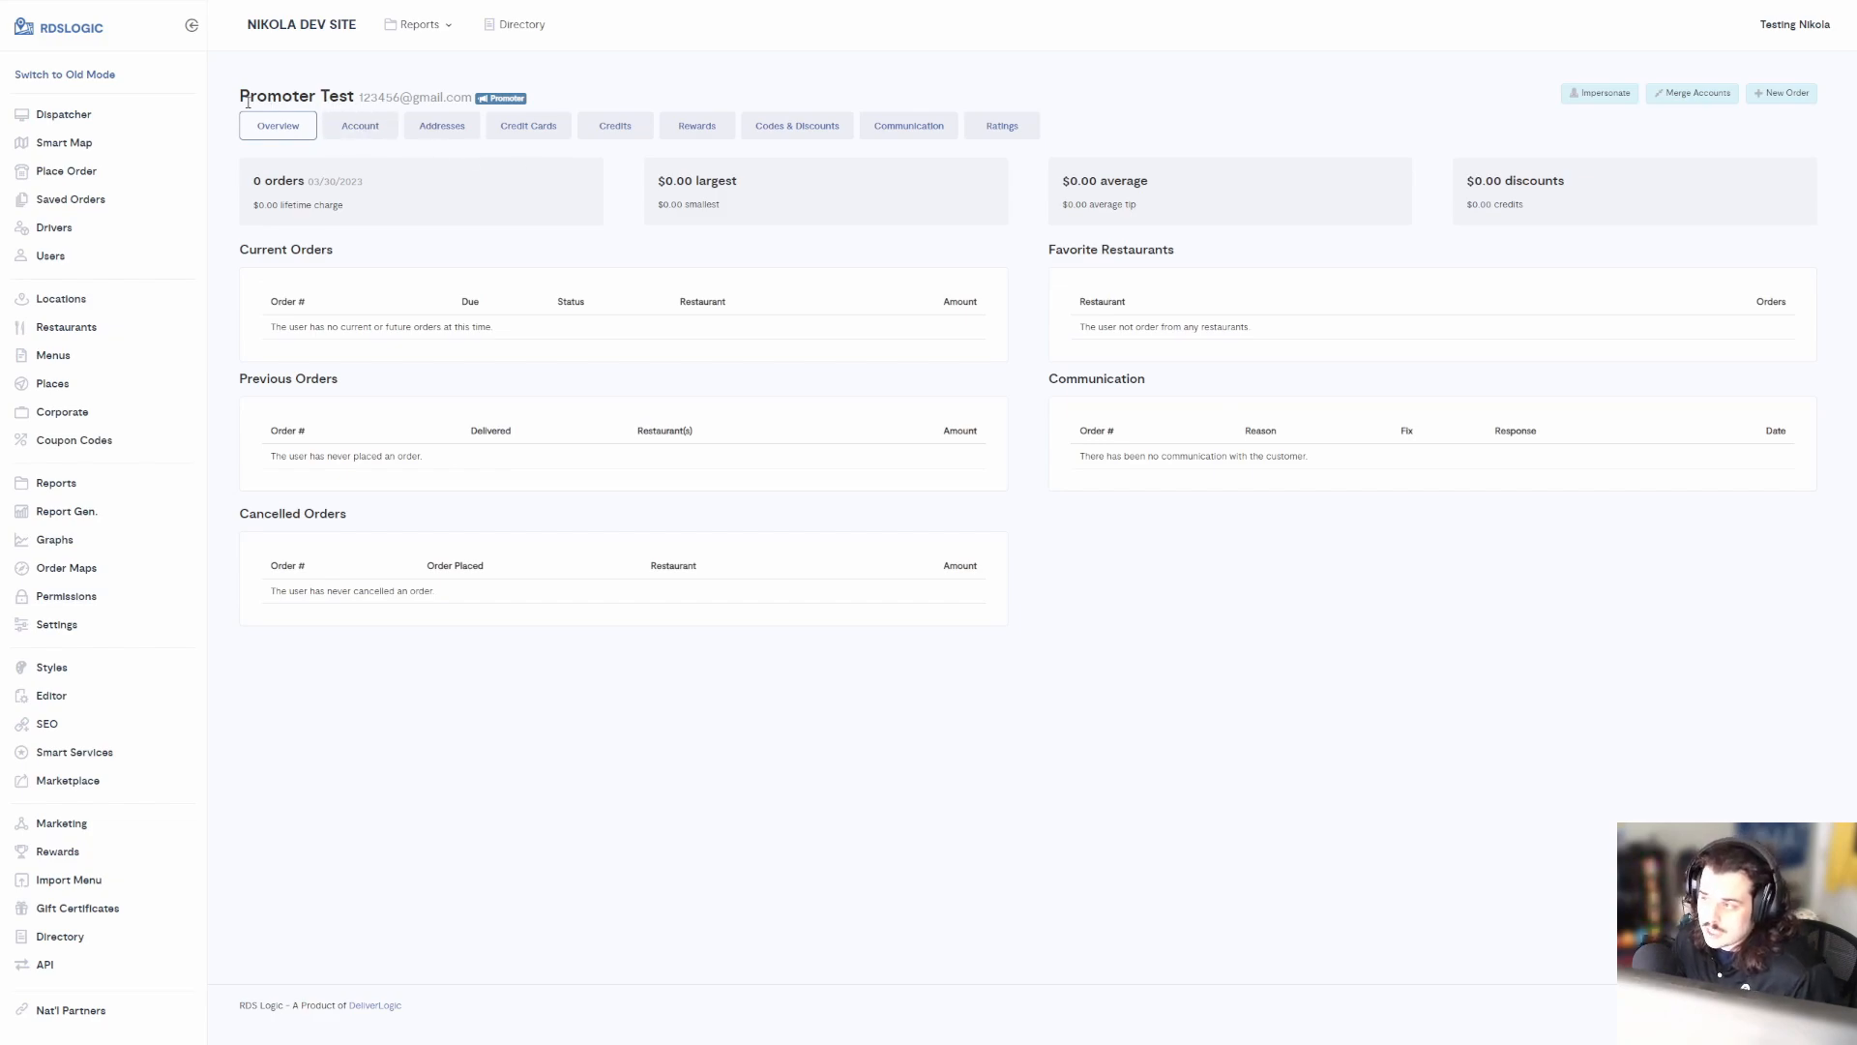
{"action": "left_click_drag", "start_coordinate": [251, 96], "coordinate": [435, 94]}
{"action": "left_click", "coordinate": [450, 87]}
{"action": "left_click_drag", "start_coordinate": [235, 85], "coordinate": [556, 90]}
{"action": "left_click", "coordinate": [555, 91]}
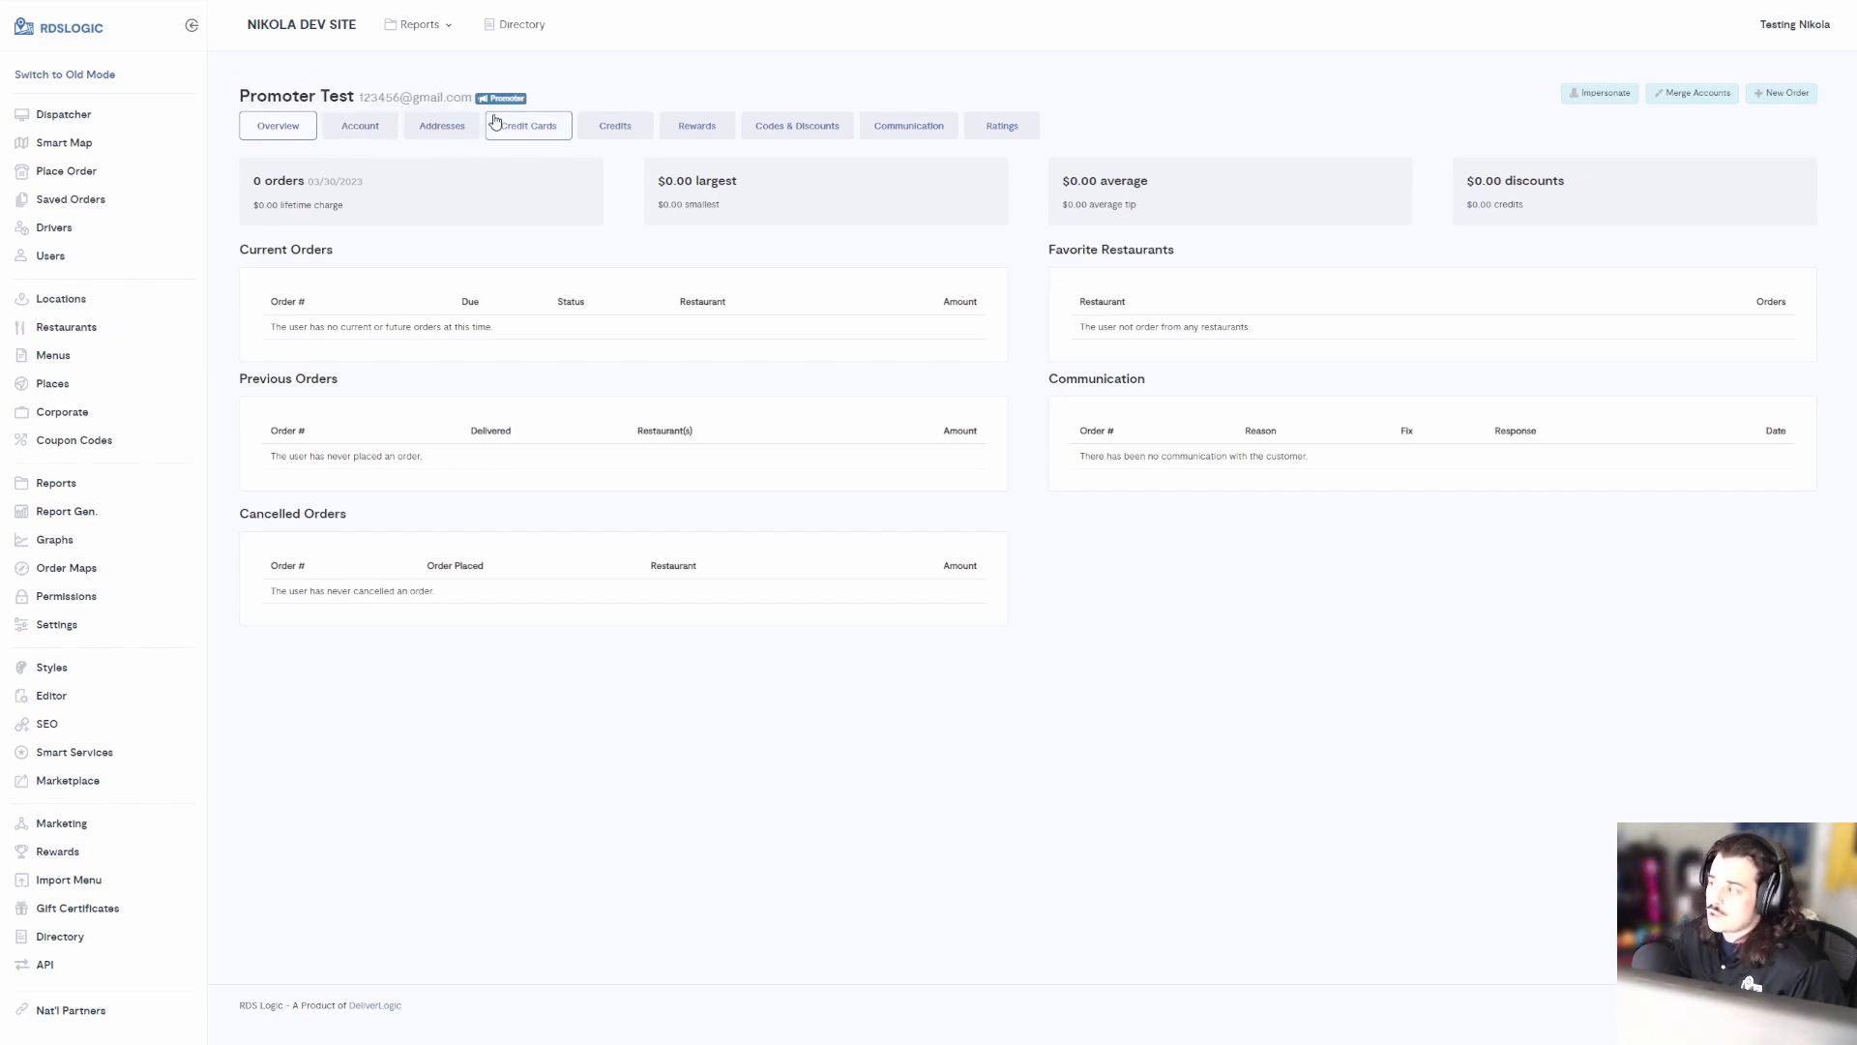